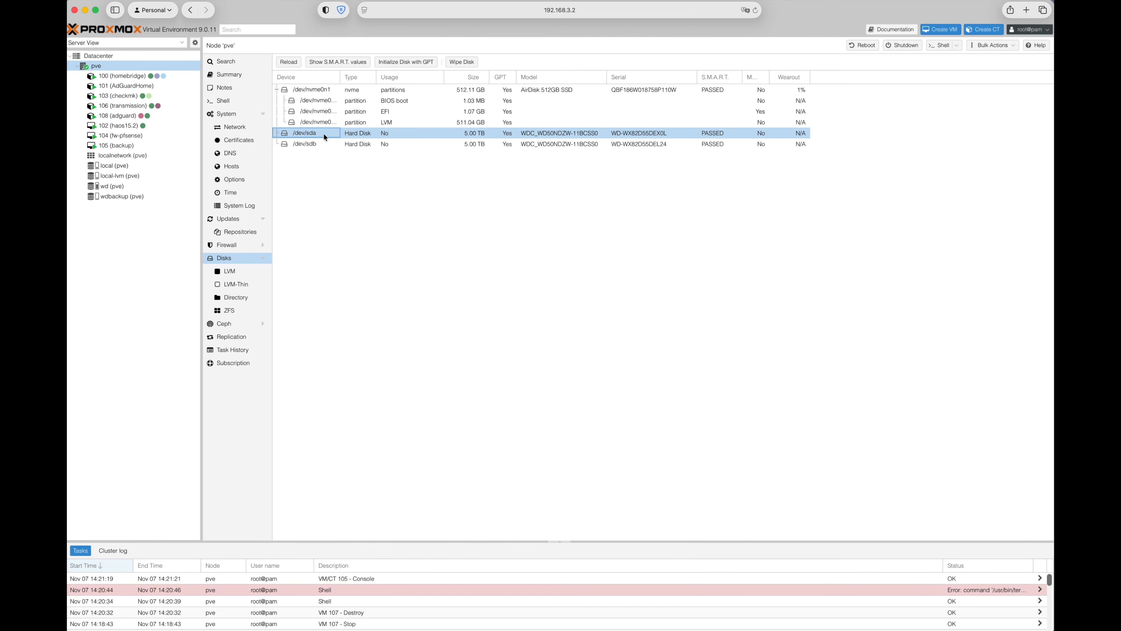
Check the second 5.00 TB data disk /dev/sdb, then start creating a new VM
{"action": "left_click", "coordinate": [320, 144]}
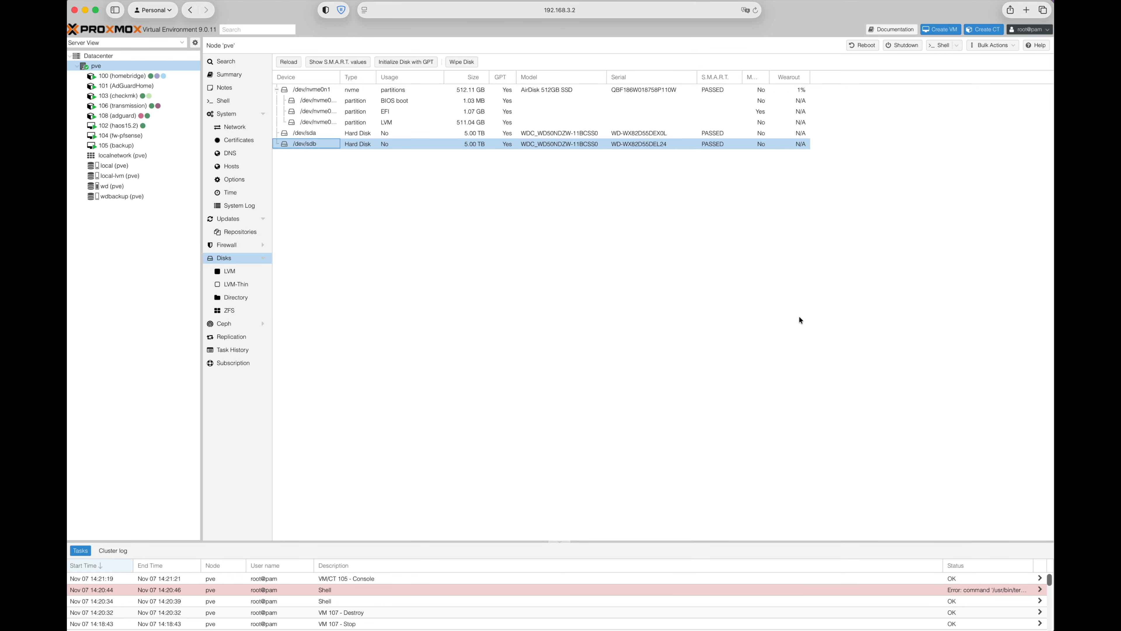
{"action": "left_click", "coordinate": [952, 31]}
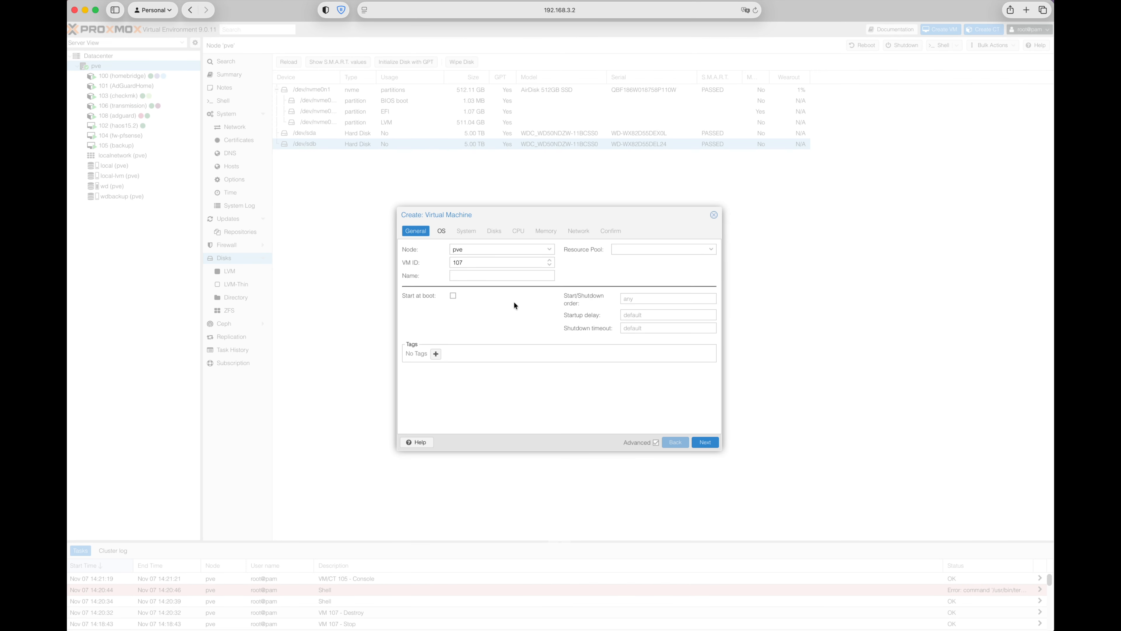
Name the new VM nas and attach the openmediavault installer ISO
{"action": "left_click", "coordinate": [484, 275]}
{"action": "type", "text": "nas"}
{"action": "left_click", "coordinate": [706, 443]}
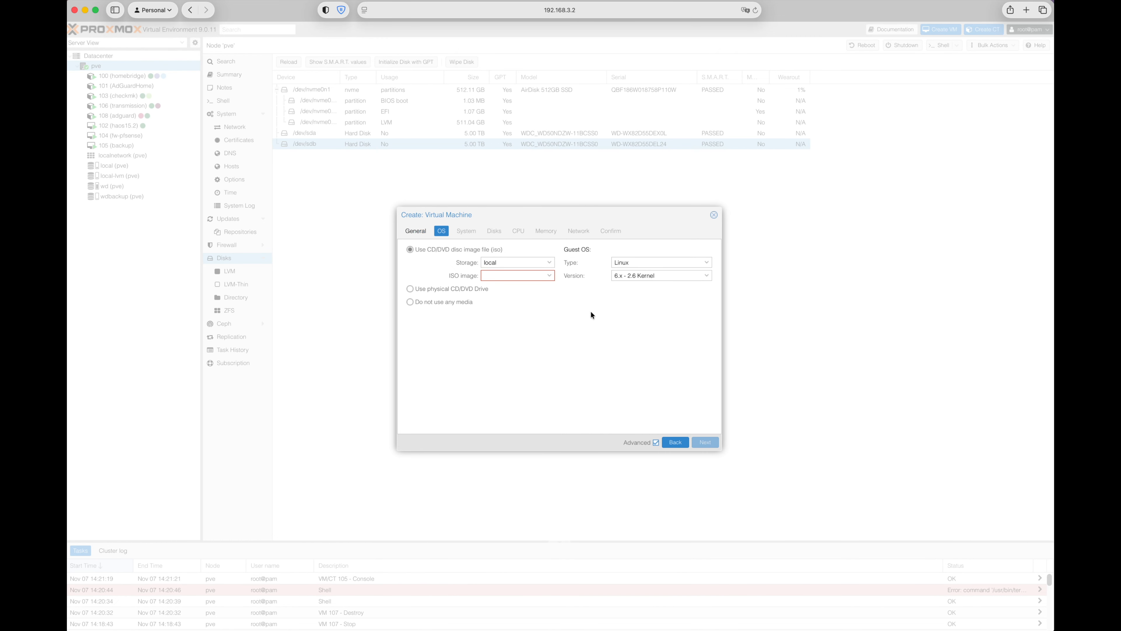
{"action": "left_click", "coordinate": [547, 281]}
{"action": "left_click", "coordinate": [530, 311]}
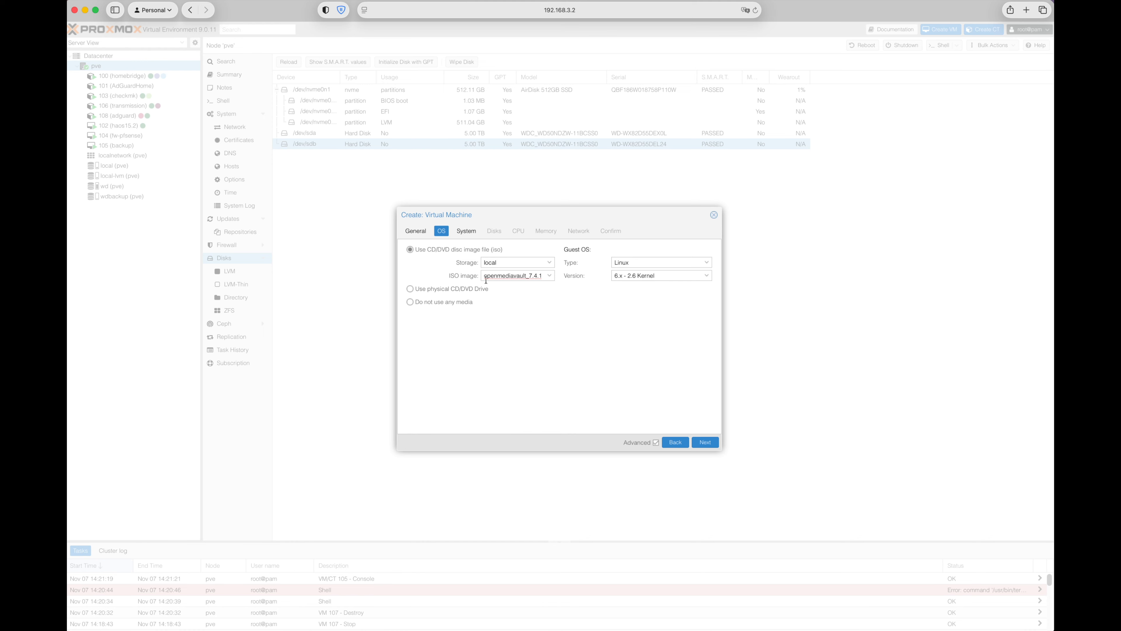
{"action": "left_click", "coordinate": [705, 442]}
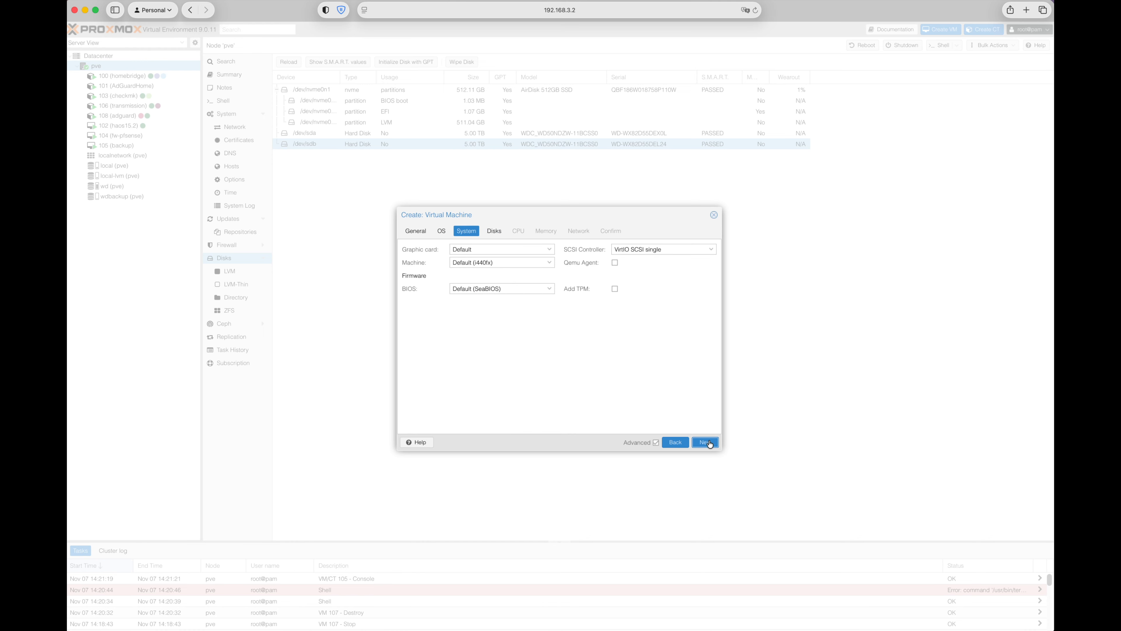
Give VM 107 a 20 GiB disk and 2 cores, then confirm and create it
{"action": "left_click", "coordinate": [706, 442]}
{"action": "left_click", "coordinate": [541, 310]}
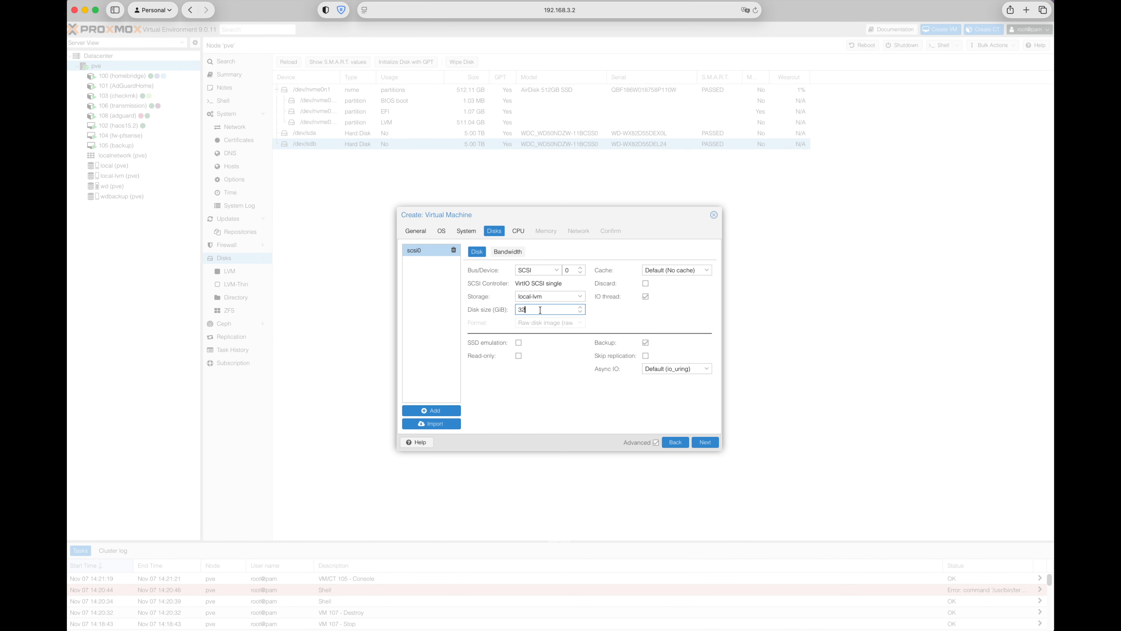
{"action": "type", "text": "20"}
{"action": "left_click", "coordinate": [706, 442]}
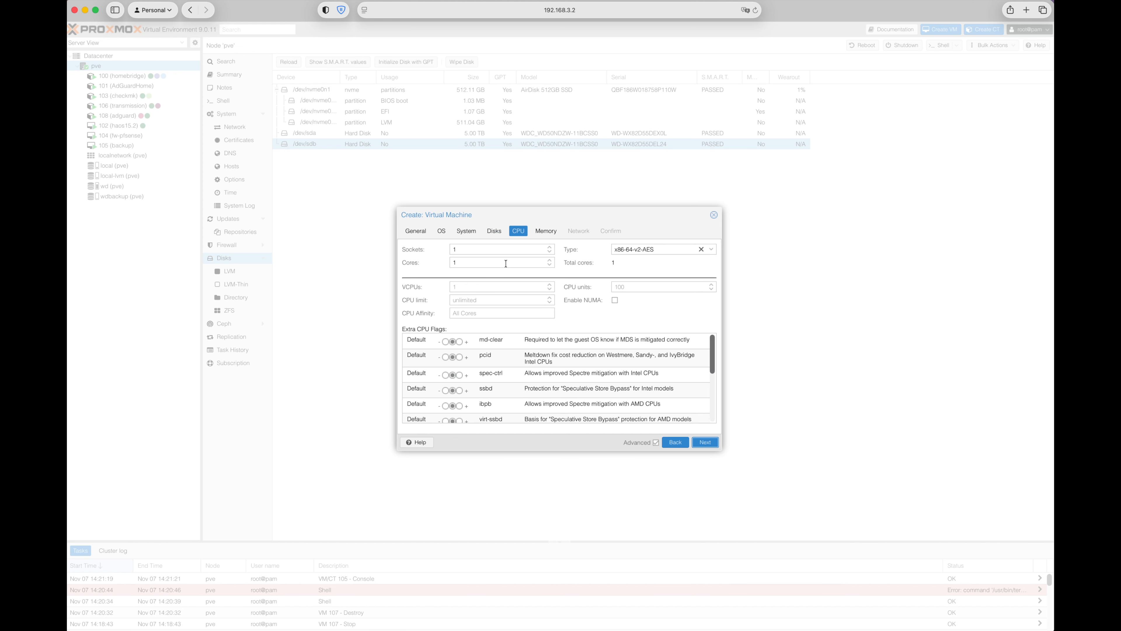
{"action": "left_click", "coordinate": [489, 261]}
{"action": "left_click", "coordinate": [703, 441]}
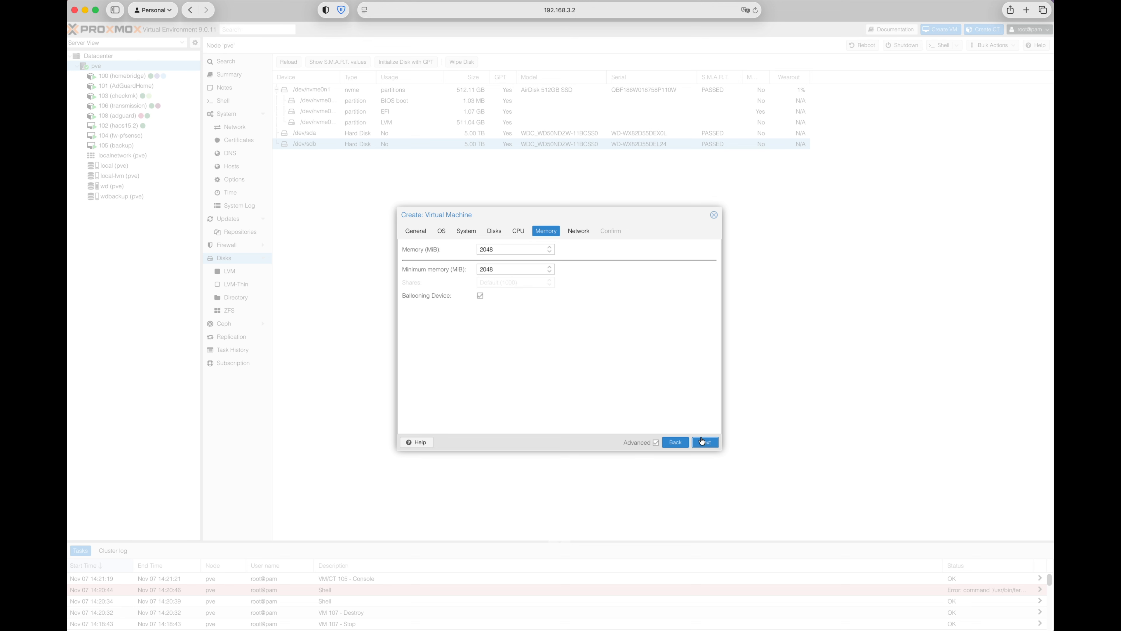
{"action": "left_click", "coordinate": [704, 443]}
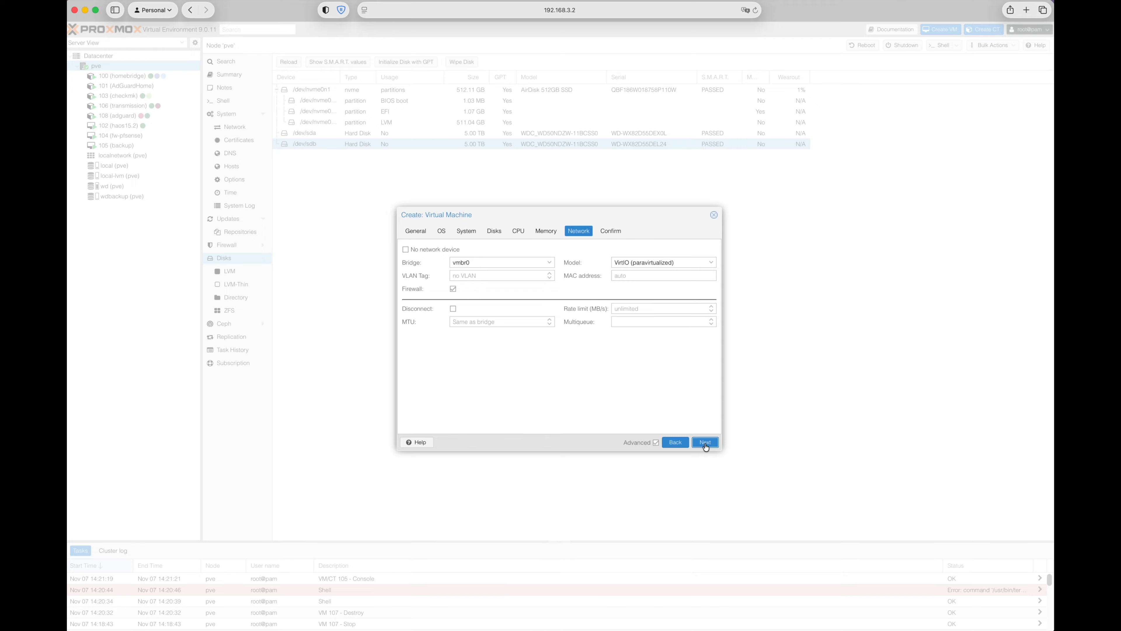
{"action": "left_click", "coordinate": [705, 443]}
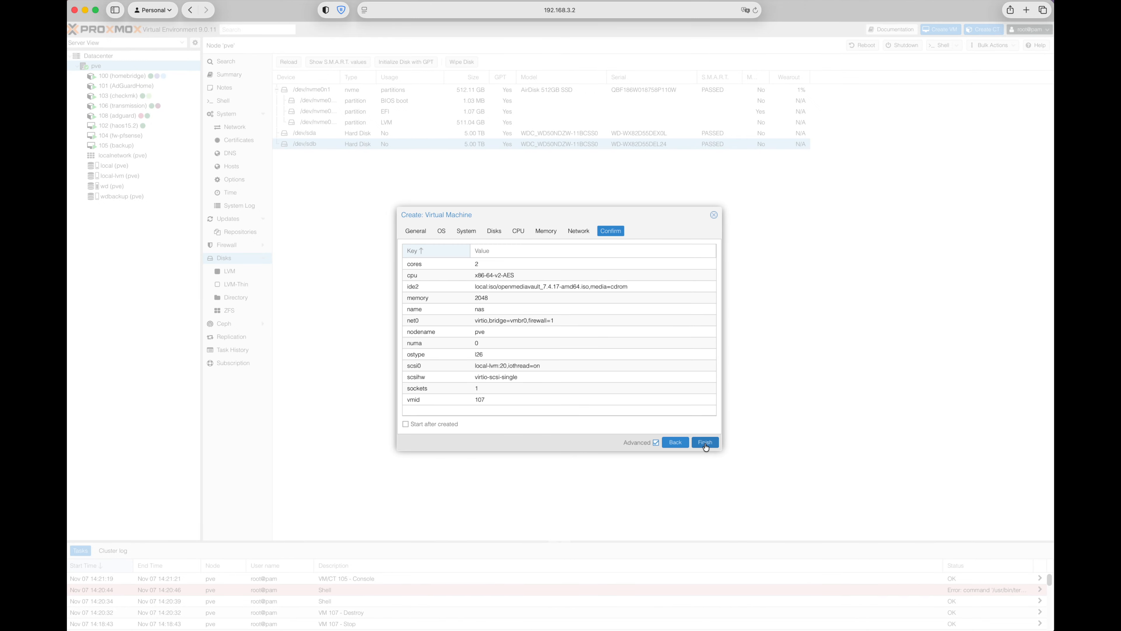
{"action": "left_click", "coordinate": [704, 442]}
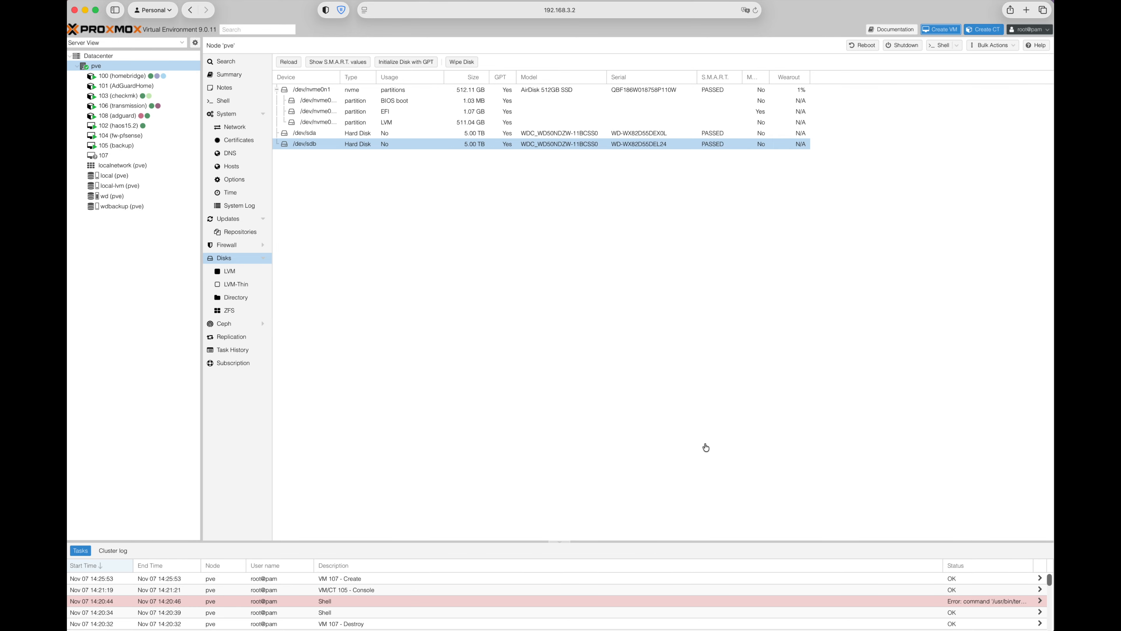
Open the console of VM 107 (nas) and power the VM on
{"action": "left_click", "coordinate": [120, 155]}
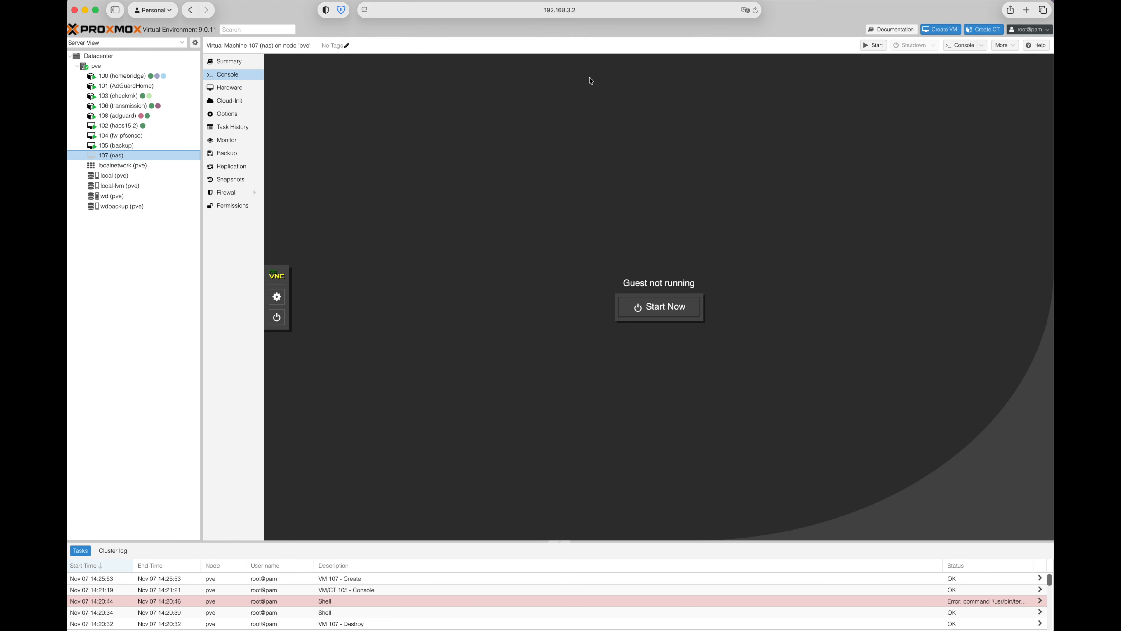
{"action": "left_click", "coordinate": [674, 318]}
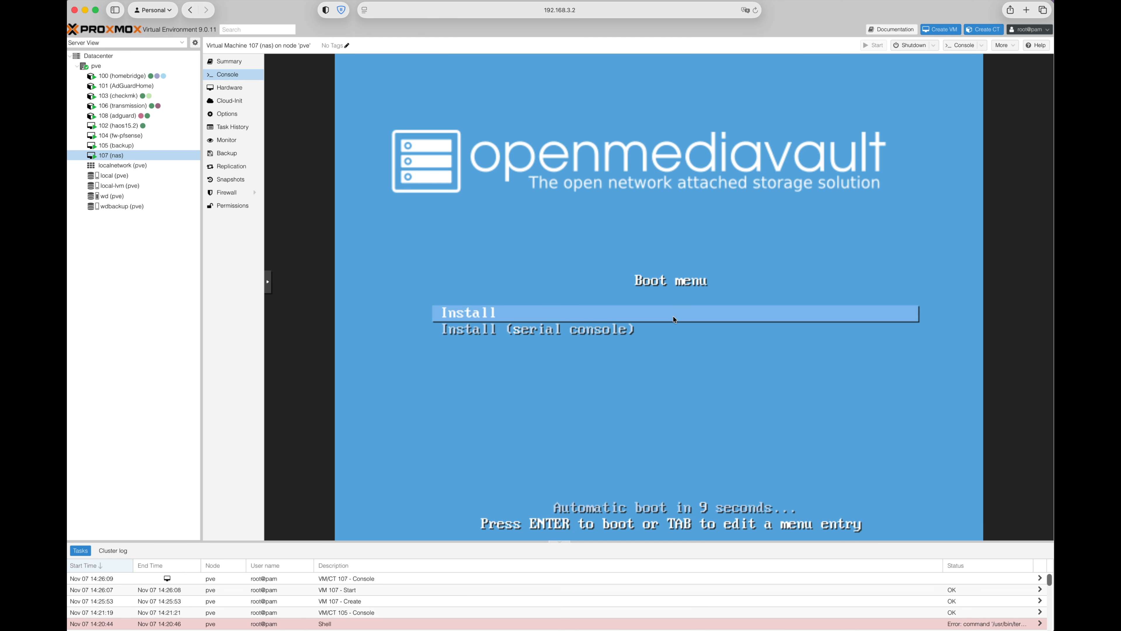
Boot the installer and choose English, location Europe > Italy, and the Italian keymap
{"action": "key", "text": "Return"}
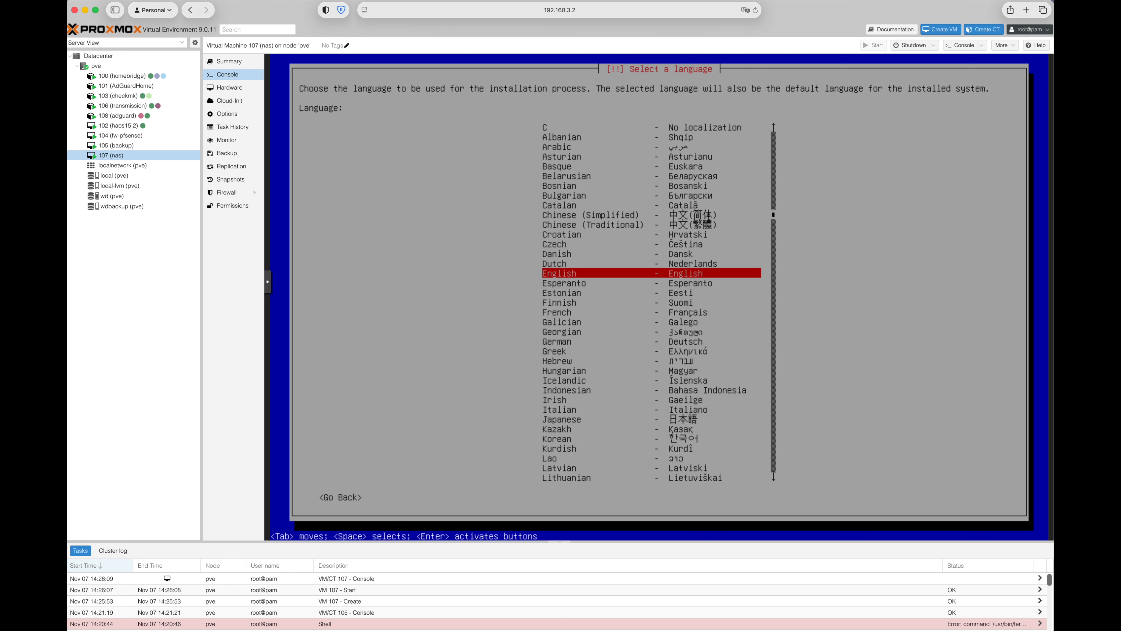
{"action": "key", "text": "Return"}
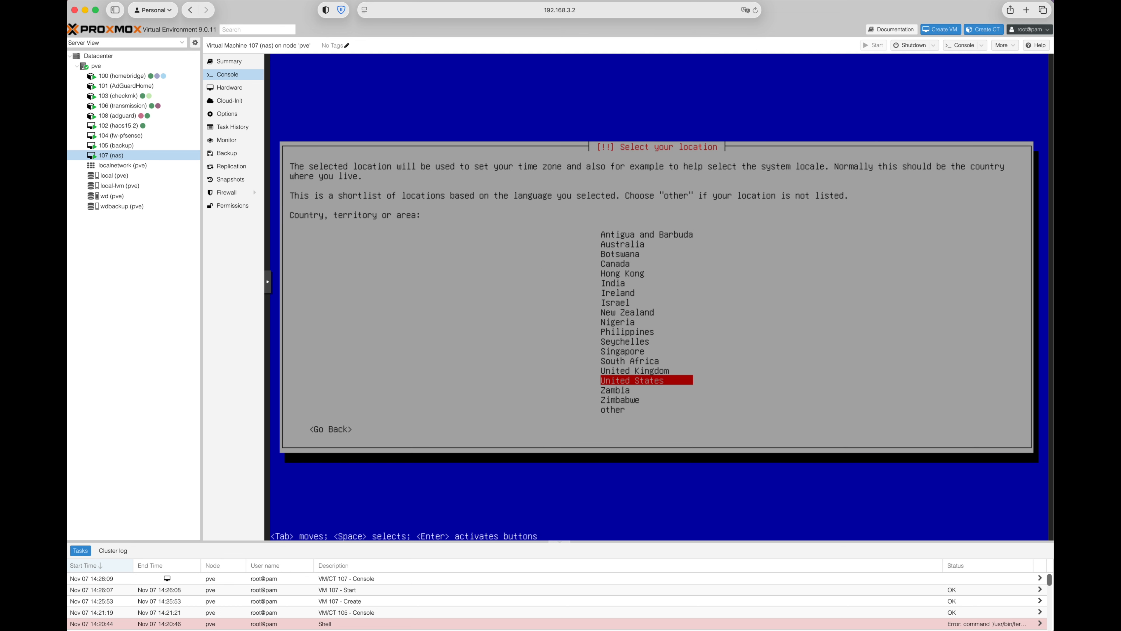
{"action": "key", "text": "Down"}
{"action": "key", "text": "Down"}
{"action": "key", "text": "Down"}
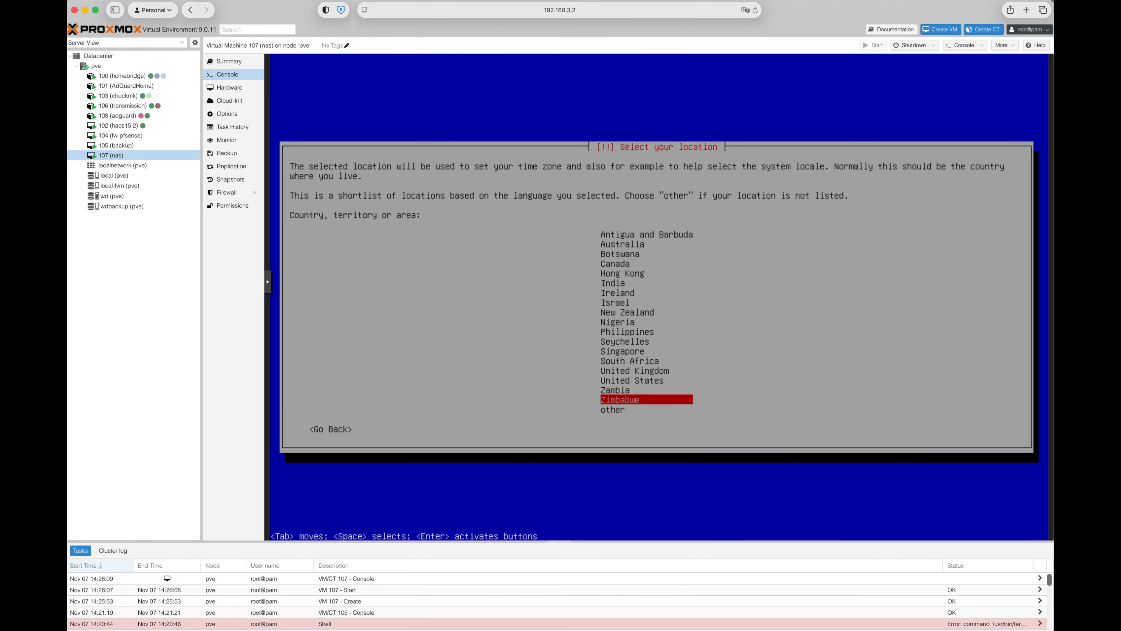
{"action": "key", "text": "Return"}
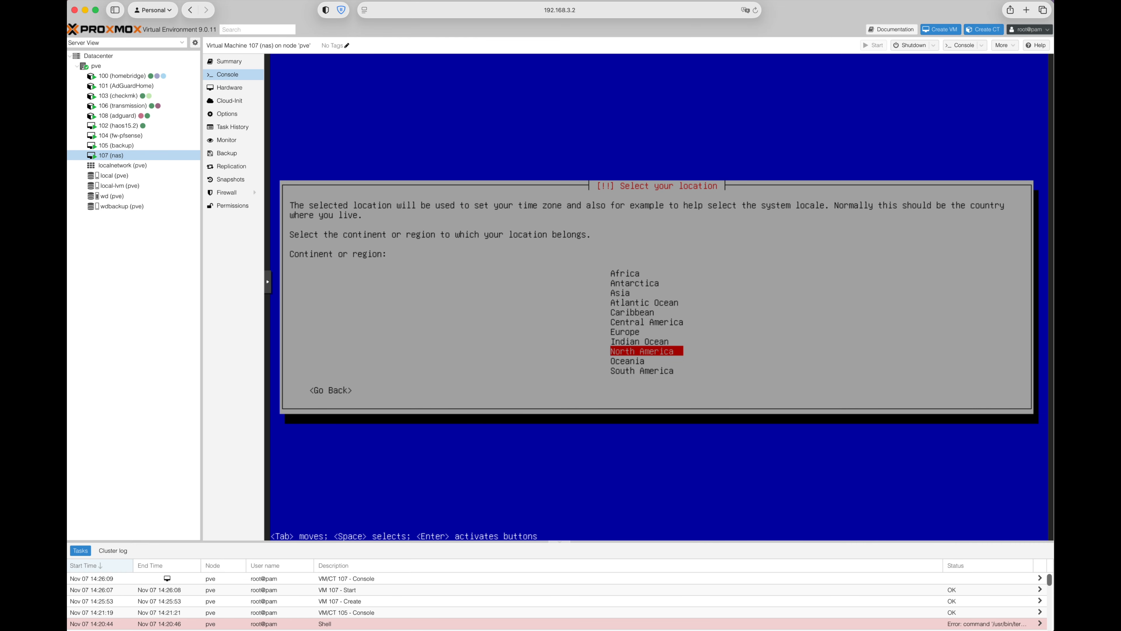
{"action": "key", "text": "Up"}
{"action": "key", "text": "Up"}
{"action": "key", "text": "Return"}
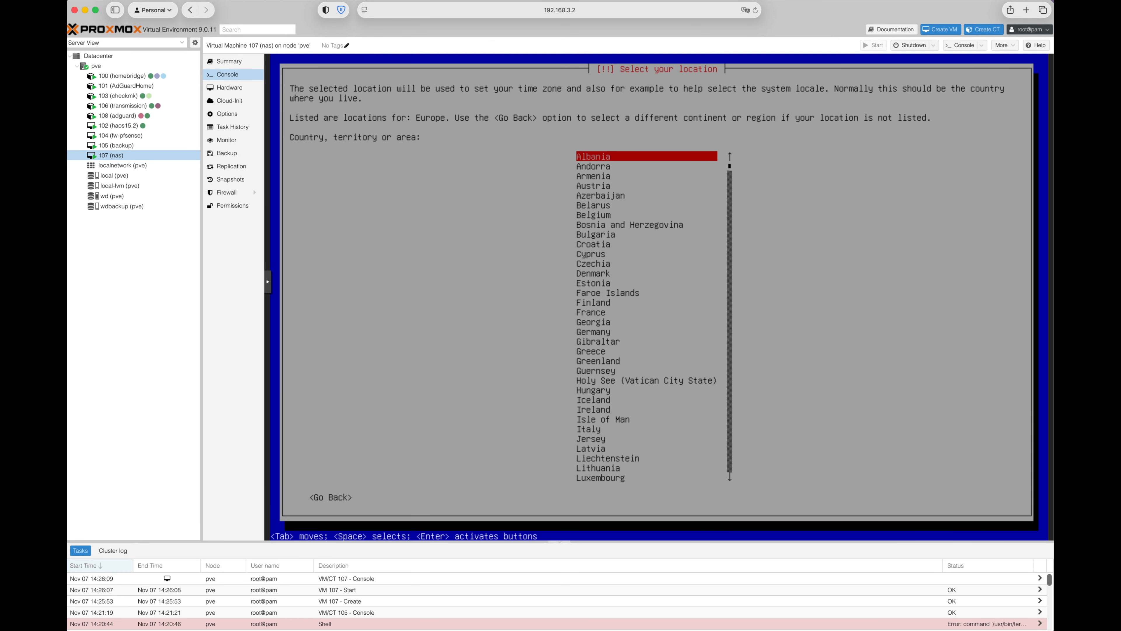
{"action": "key", "text": "i"}
{"action": "key", "text": "i"}
{"action": "key", "text": "i"}
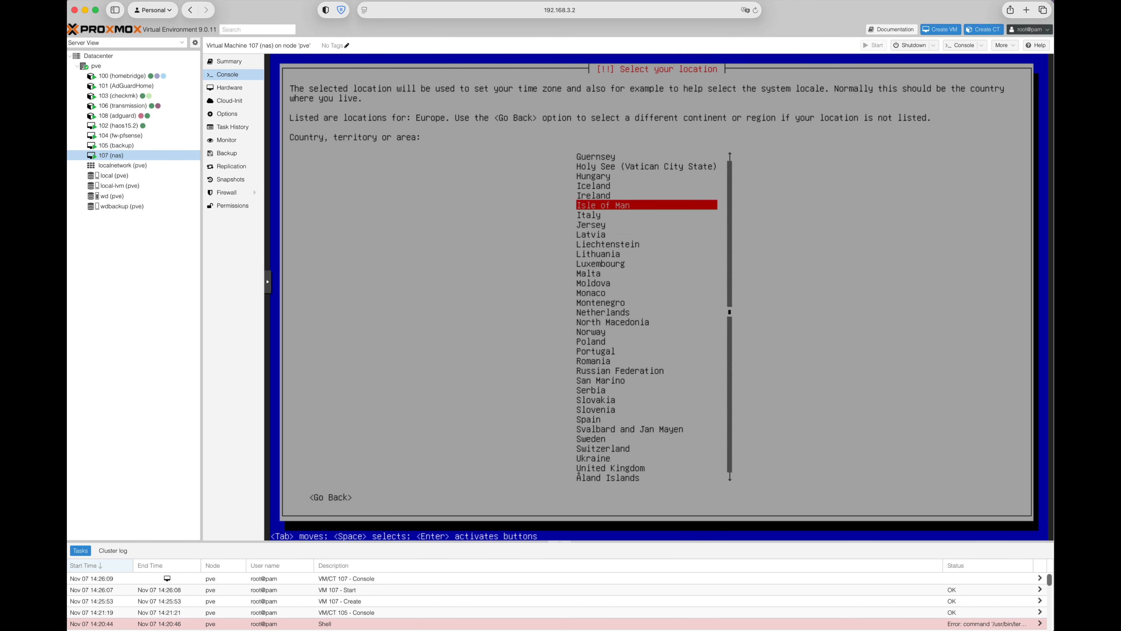
{"action": "key", "text": "i"}
{"action": "key", "text": "Return"}
{"action": "key", "text": "Return"}
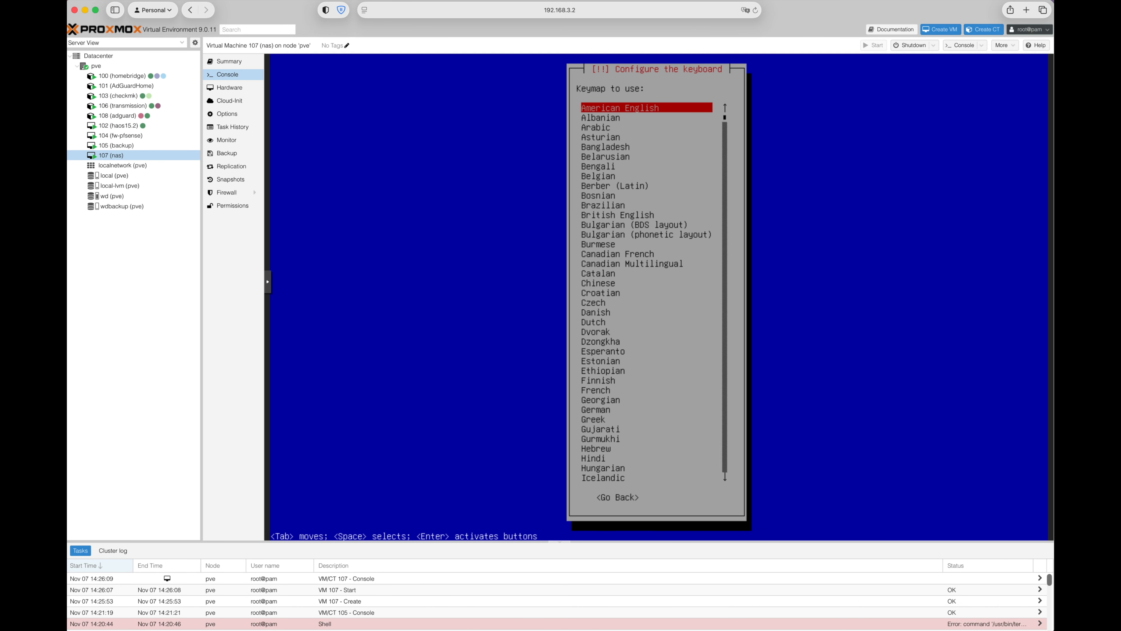
{"action": "key", "text": "i"}
{"action": "key", "text": "i"}
{"action": "key", "text": "i"}
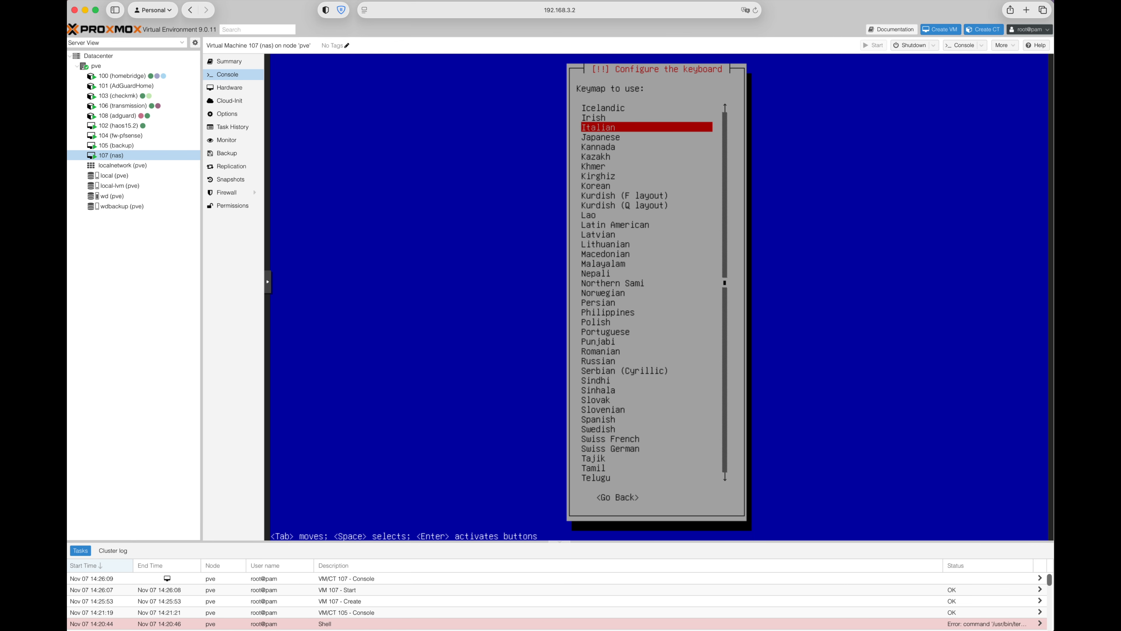
{"action": "key", "text": "Return"}
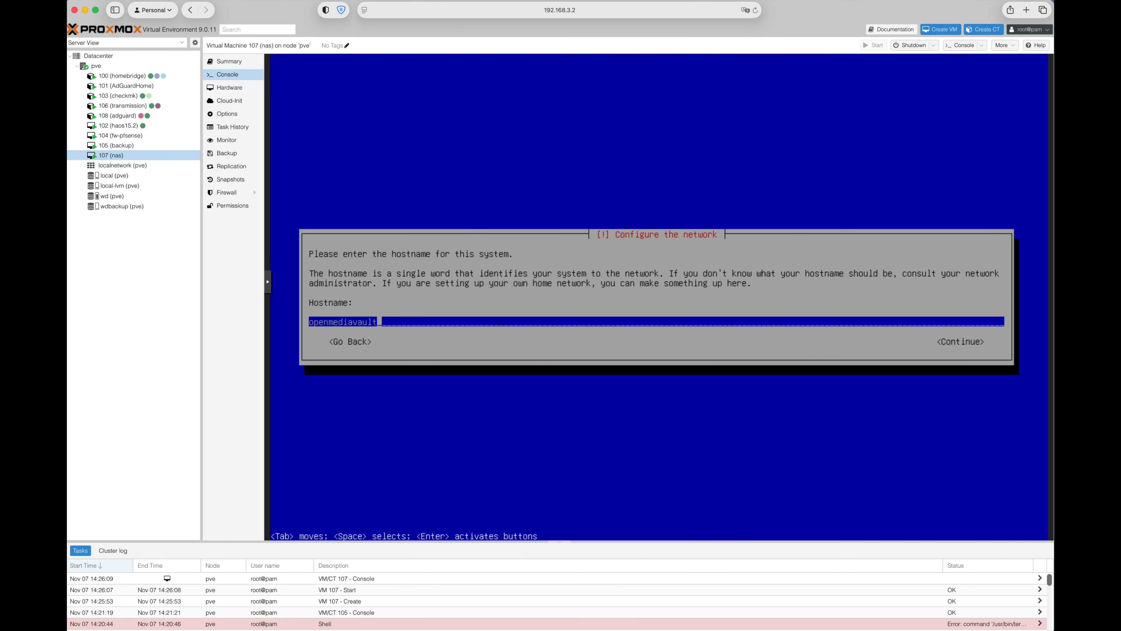
Keep hostname openmediavault and domain local, then enter and confirm the root password
{"action": "key", "text": "Return"}
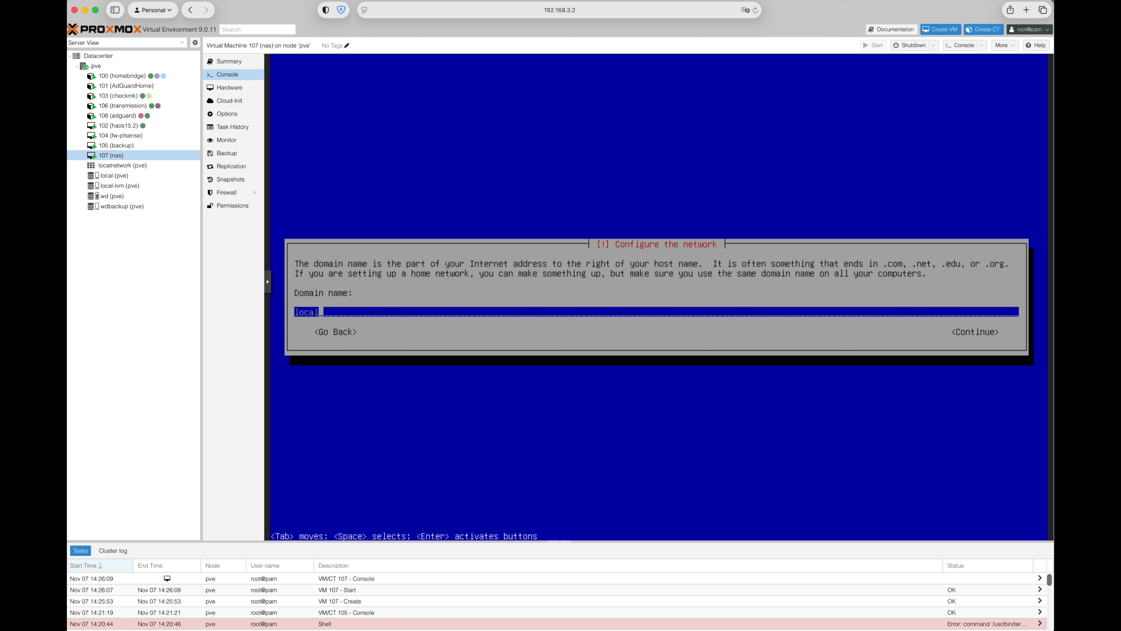
{"action": "key", "text": "Return"}
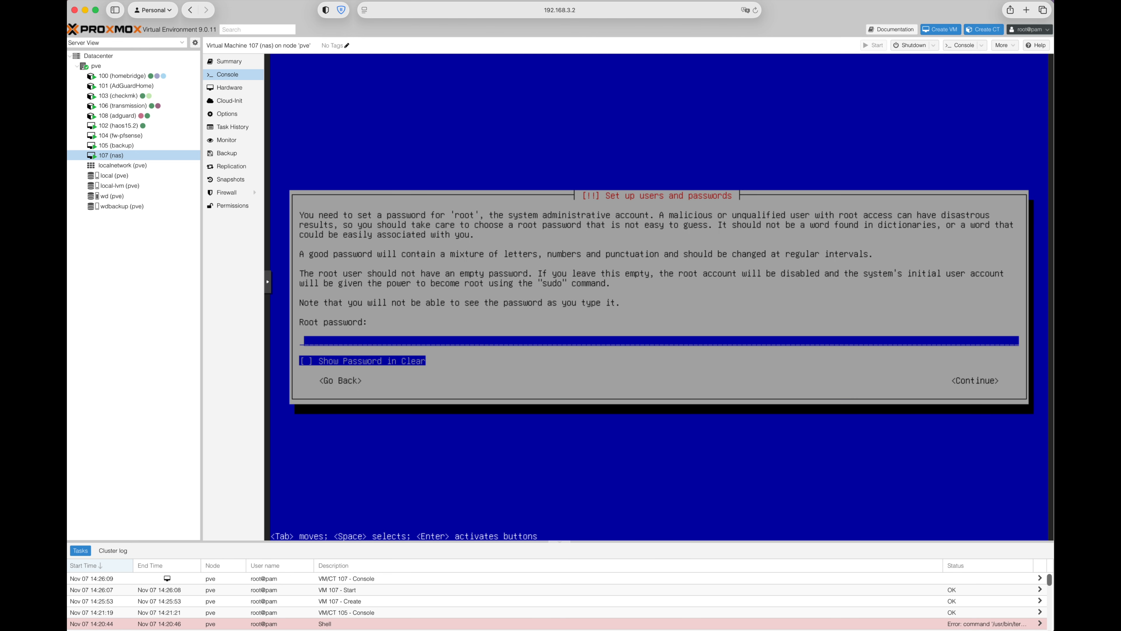
{"action": "type", "text": "***********"}
{"action": "key", "text": "Return"}
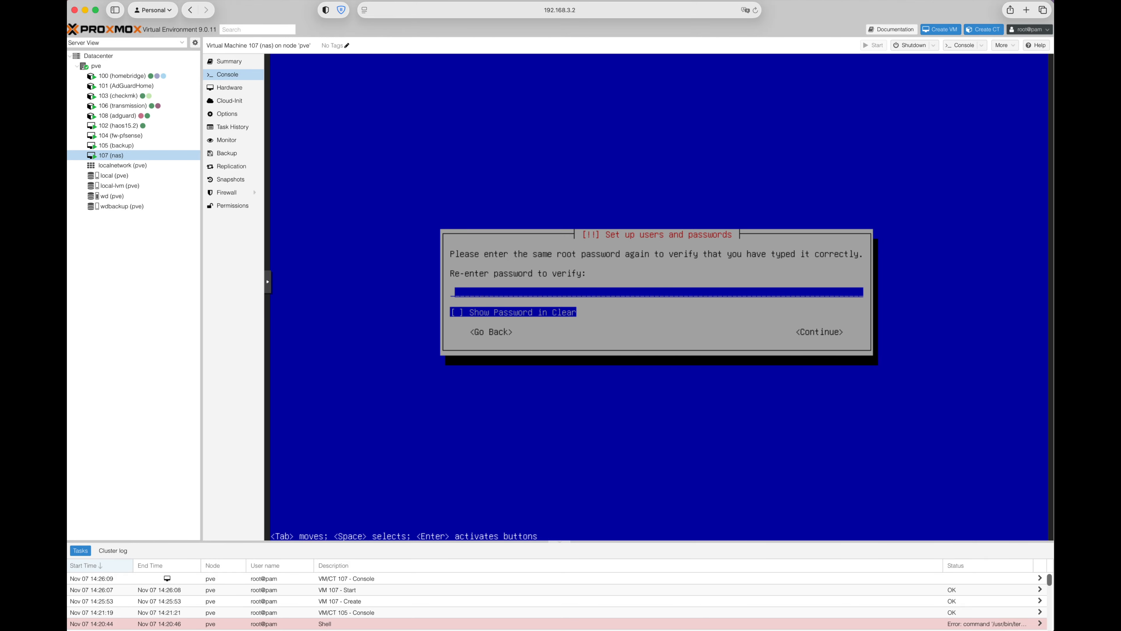
{"action": "type", "text": "***********"}
{"action": "key", "text": "Return"}
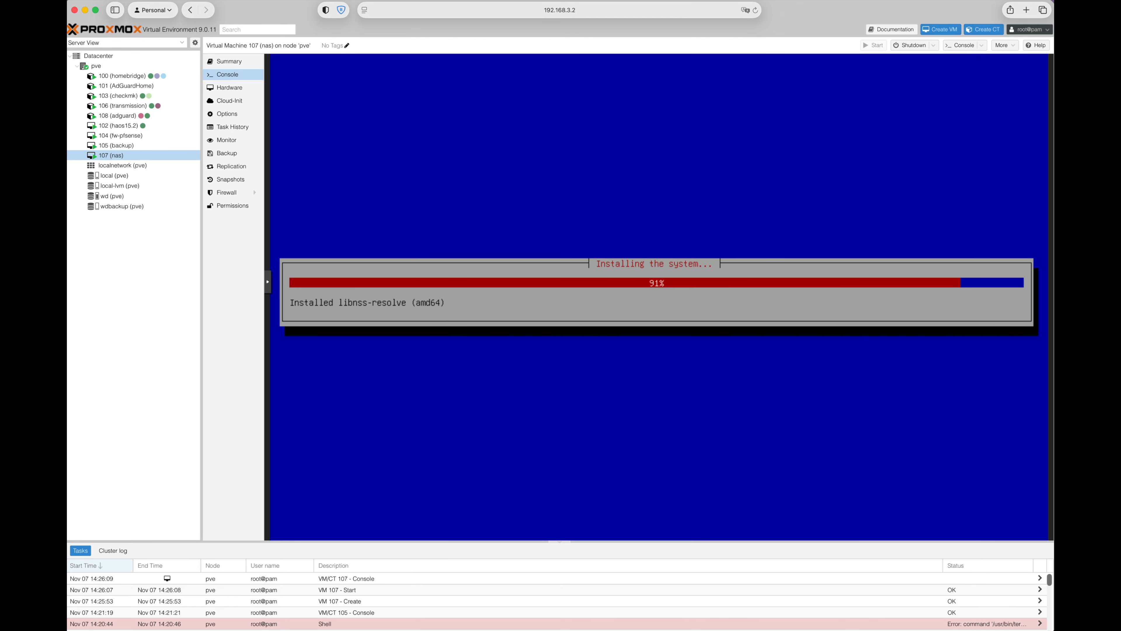
Accept the default mirror country, install GRUB on /dev/sda, and finish the install to reboot
{"action": "key", "text": "Return"}
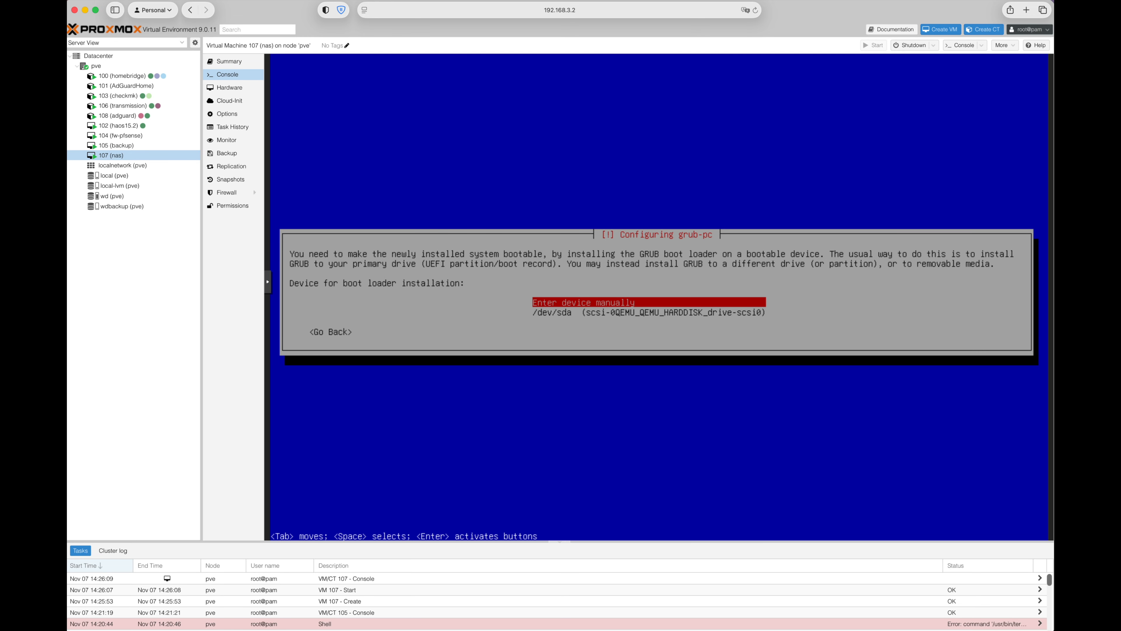
{"action": "key", "text": "Down"}
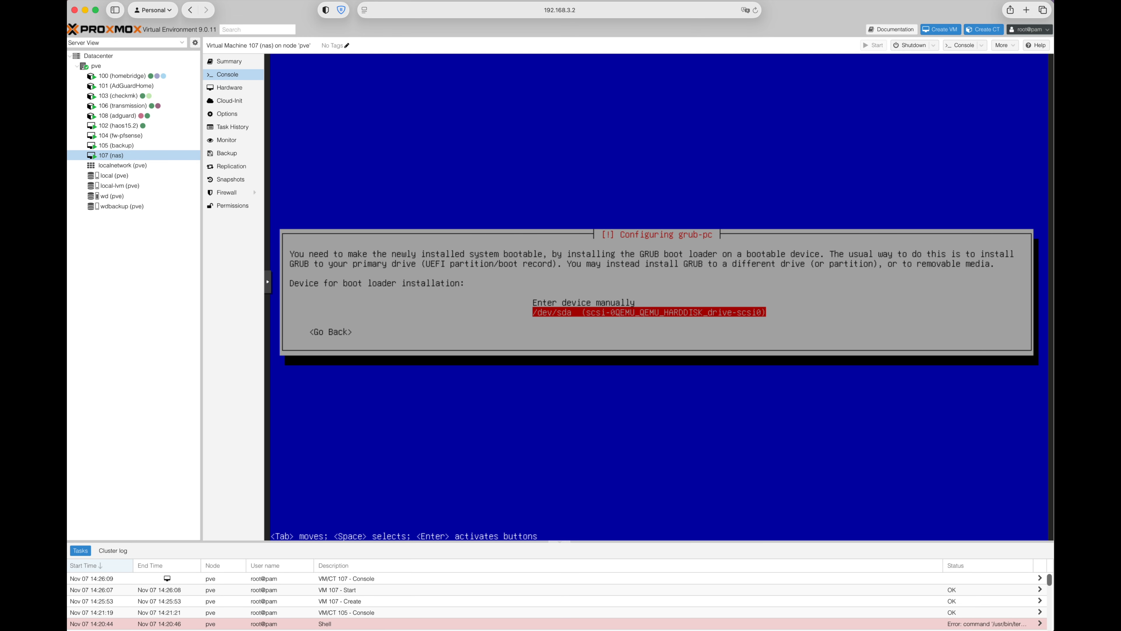
{"action": "key", "text": "Return"}
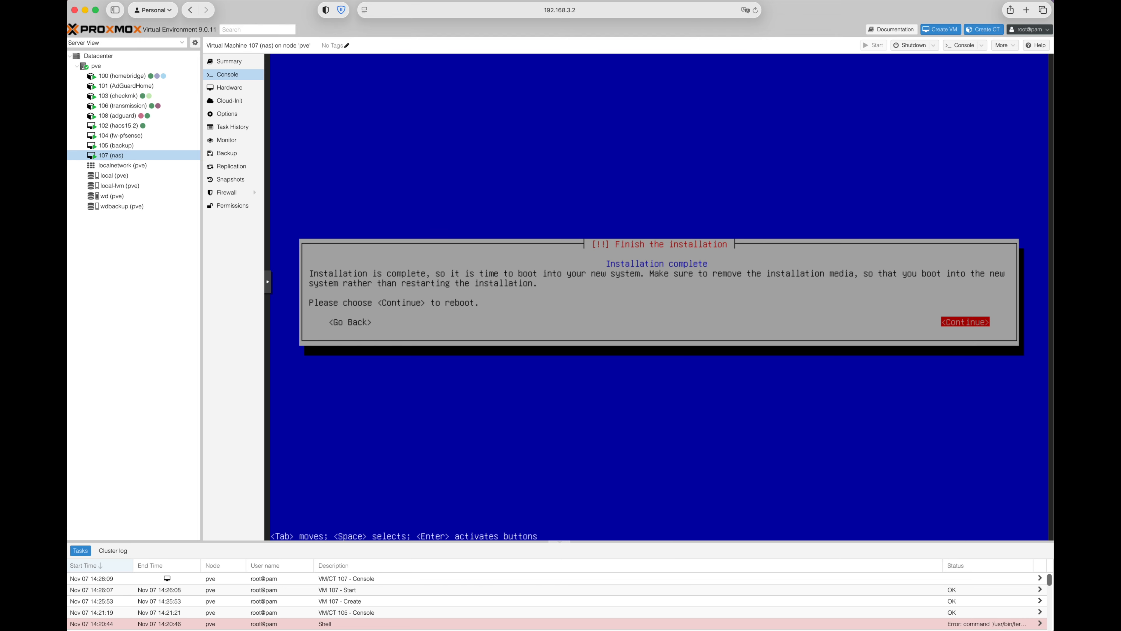
{"action": "key", "text": "Return"}
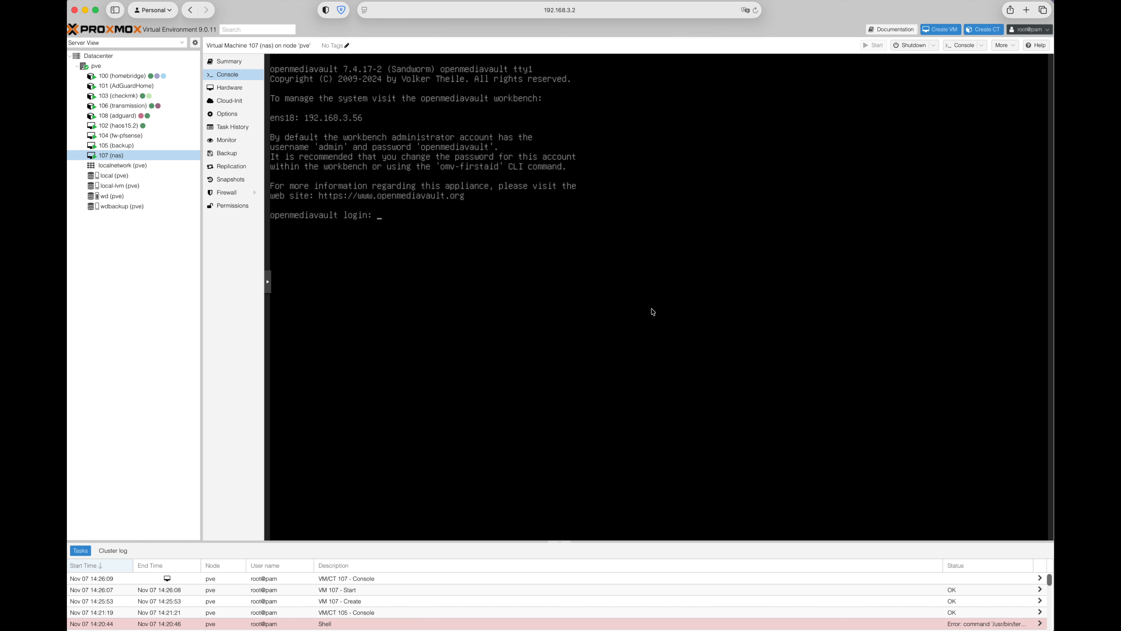
{"action": "left_click", "coordinate": [99, 67]}
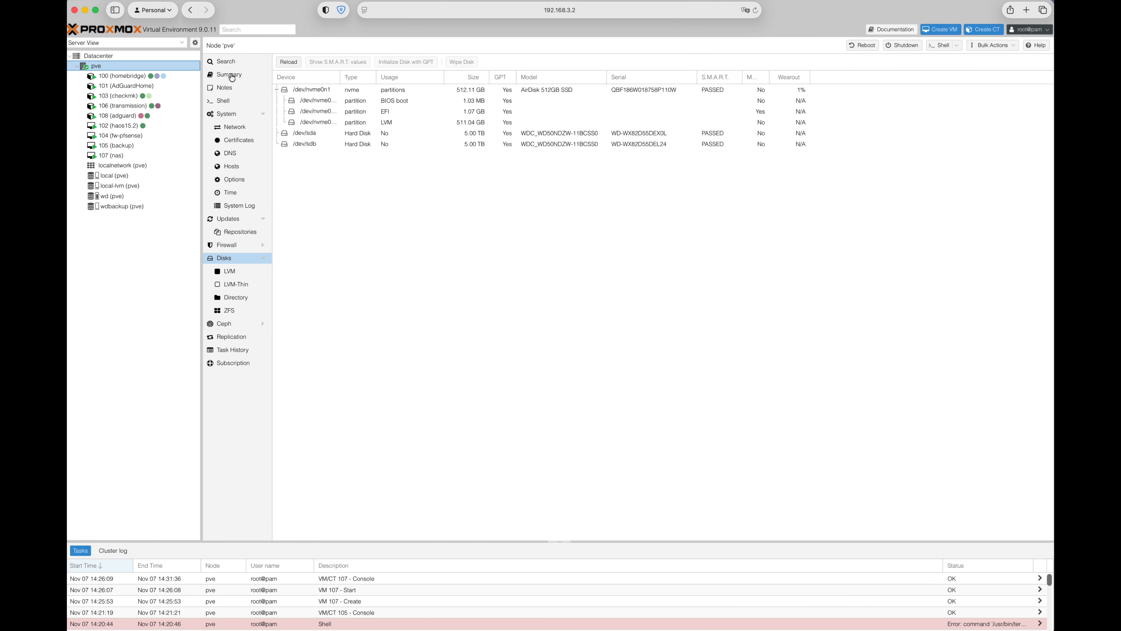
Open a shell on host pve and paste the lsblk command at the prompt
{"action": "left_click", "coordinate": [232, 100]}
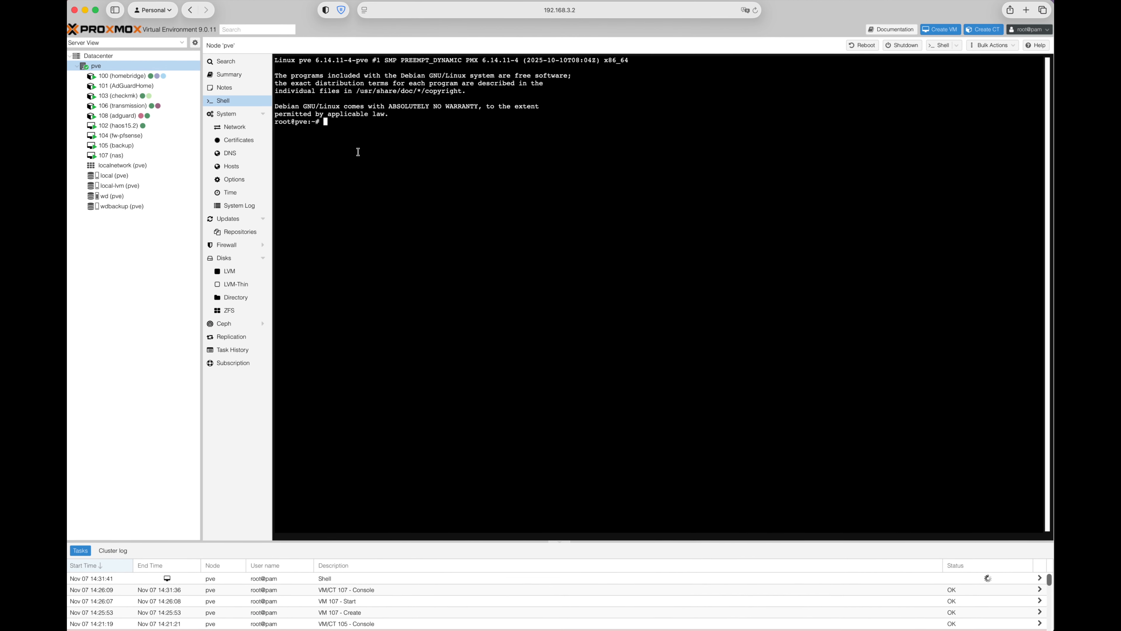
{"action": "right_click", "coordinate": [367, 131]}
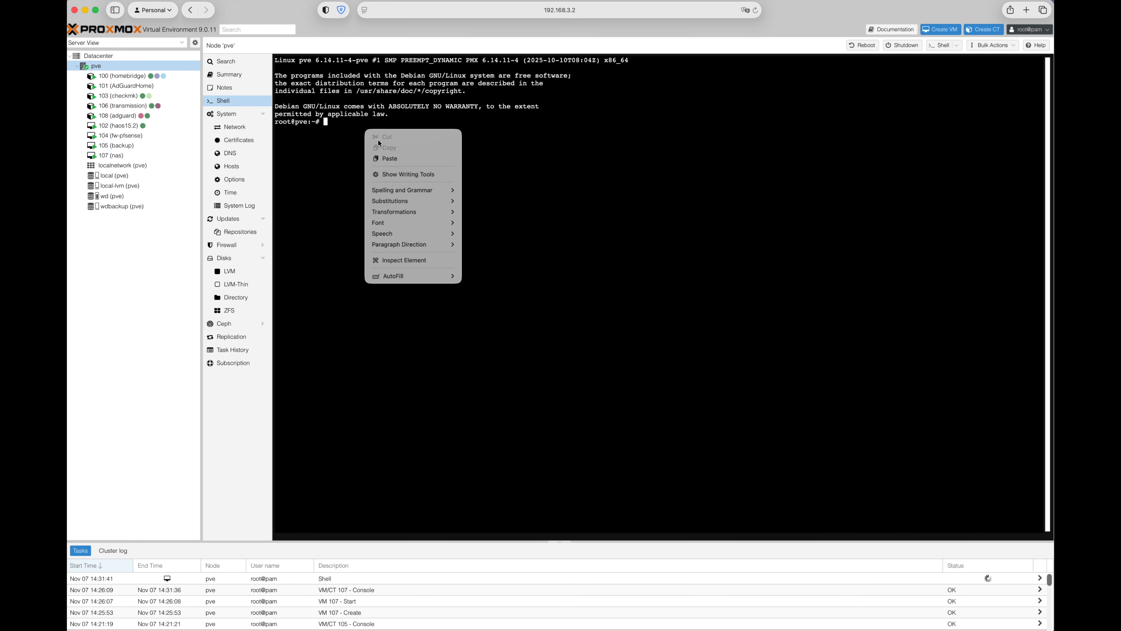
{"action": "left_click", "coordinate": [384, 159]}
Run lsblk to list the host disks, then select 'cfdisk /dev/' in the notes
{"action": "key", "text": "Return"}
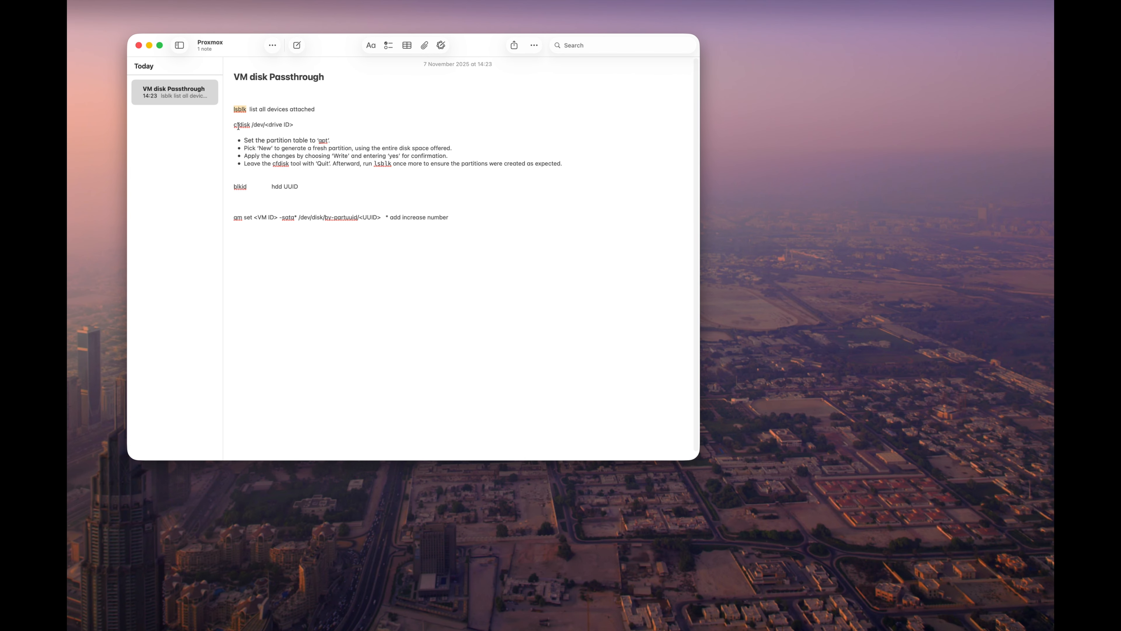
{"action": "left_click_drag", "start_coordinate": [234, 125], "coordinate": [305, 125]}
{"action": "left_click", "coordinate": [270, 126]}
{"action": "left_click_drag", "start_coordinate": [242, 124], "coordinate": [266, 124]}
{"action": "key", "text": "cmd+c"}
Create one full-size 4.5T partition on /dev/sda with cfdisk and write the table
{"action": "left_click", "coordinate": [91, 125]}
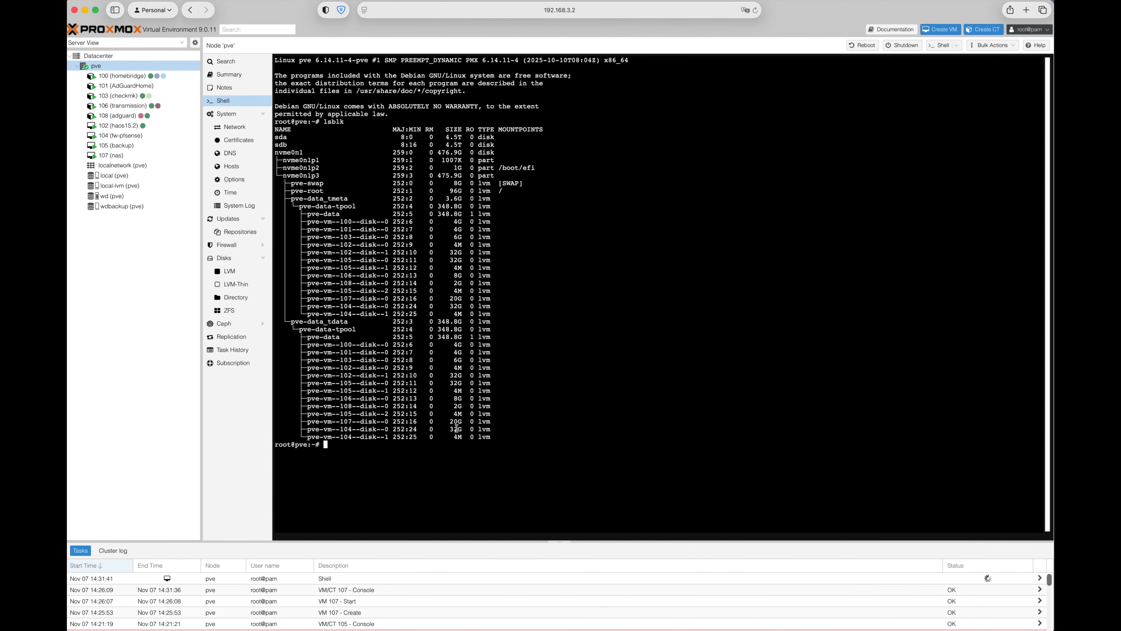
{"action": "right_click", "coordinate": [428, 481]}
{"action": "left_click", "coordinate": [459, 507]}
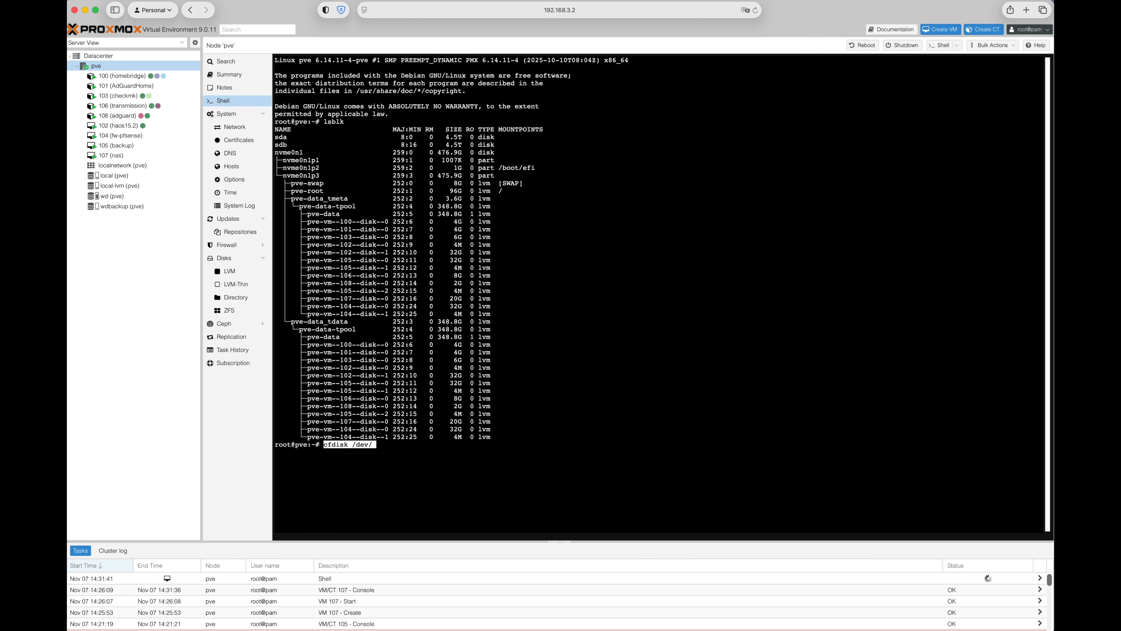
{"action": "type", "text": "sda"}
{"action": "key", "text": "Return"}
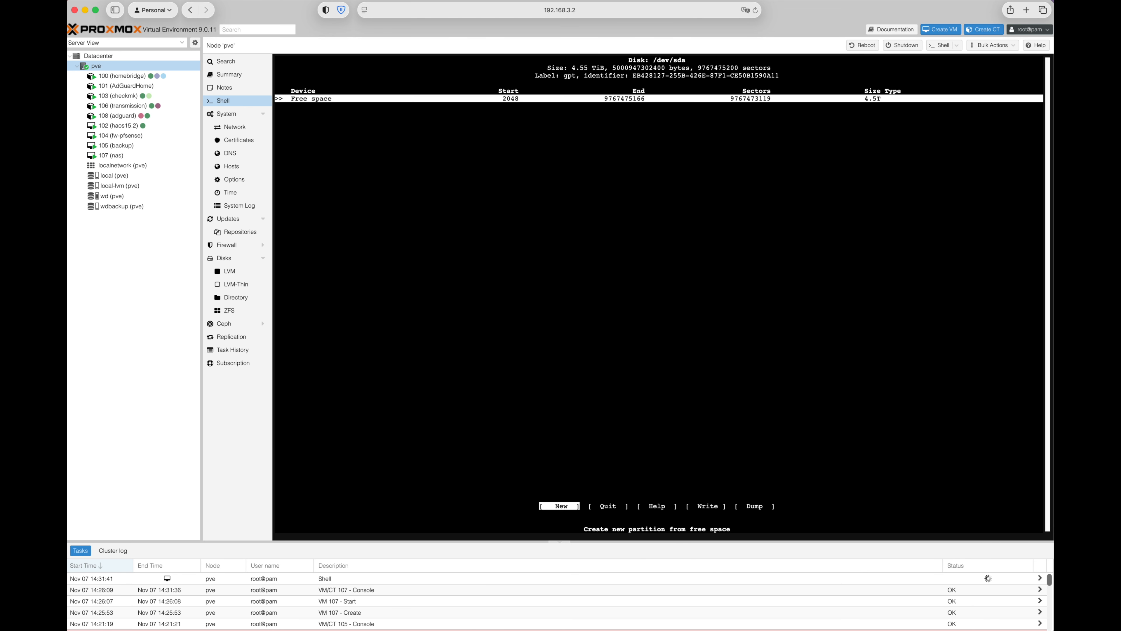
{"action": "key", "text": "Return"}
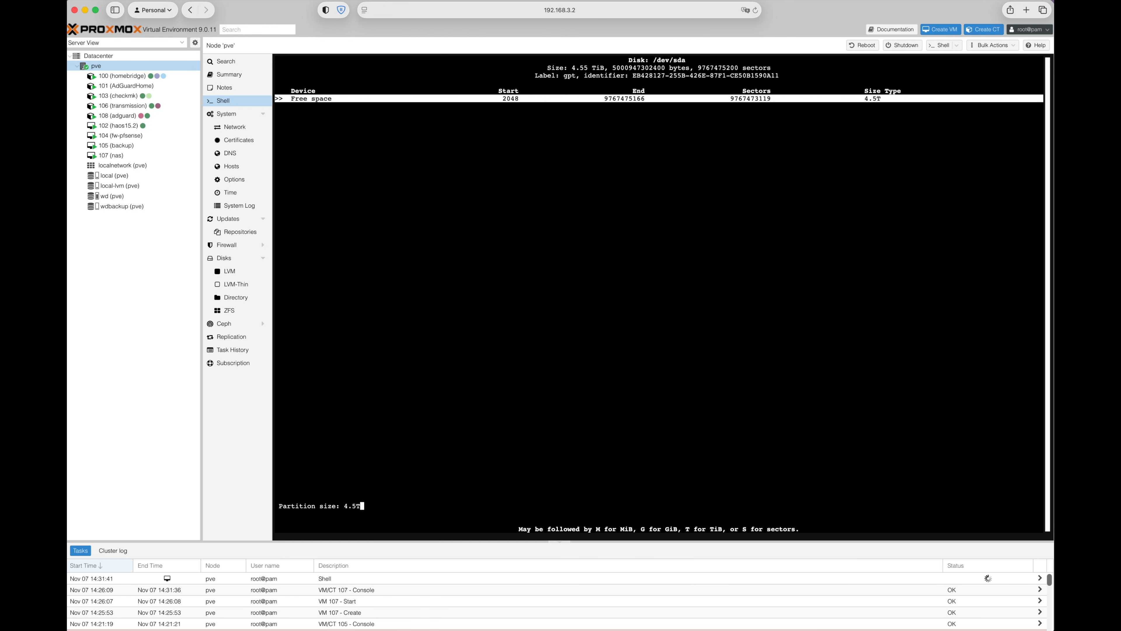
{"action": "key", "text": "Return"}
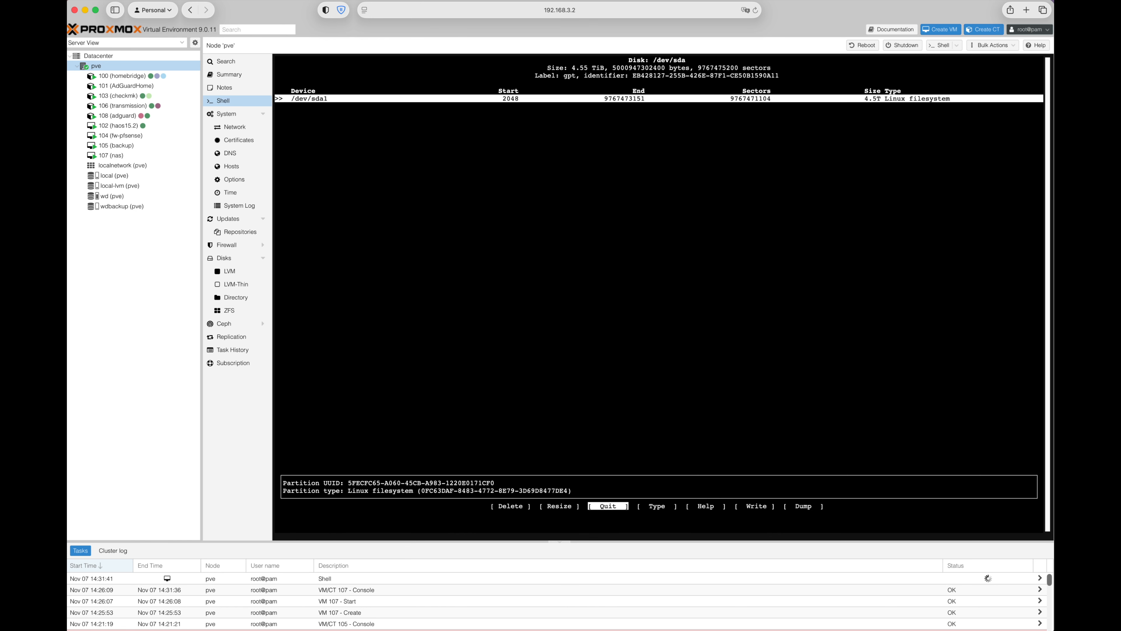
{"action": "key", "text": "Right"}
{"action": "key", "text": "Right"}
{"action": "key", "text": "Right"}
{"action": "key", "text": "Return"}
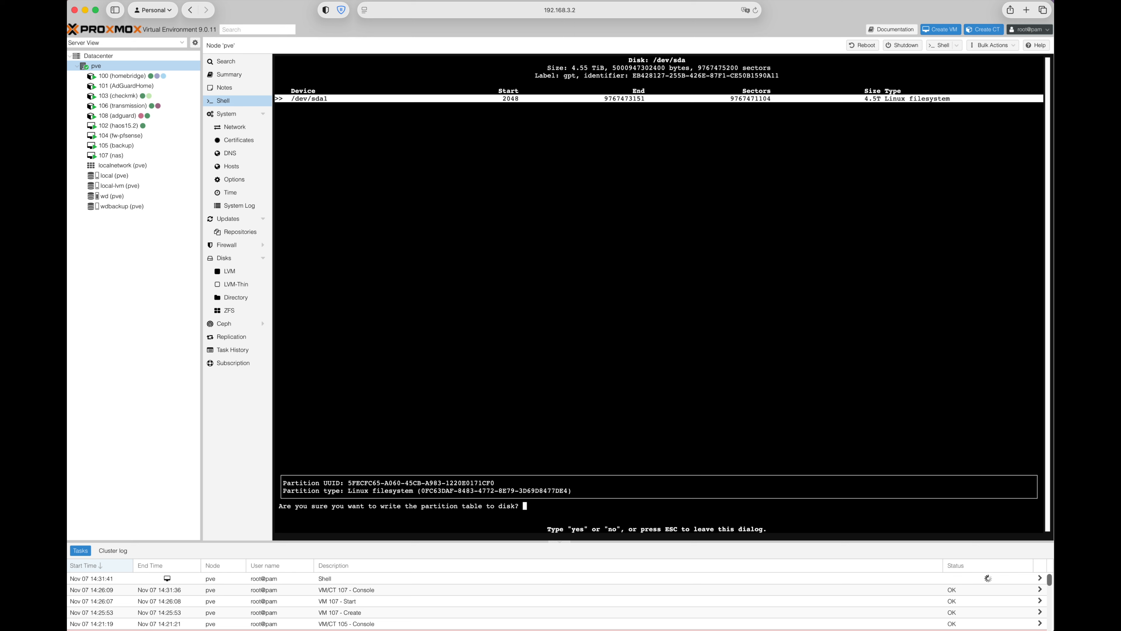
{"action": "type", "text": "yes"}
{"action": "key", "text": "Return"}
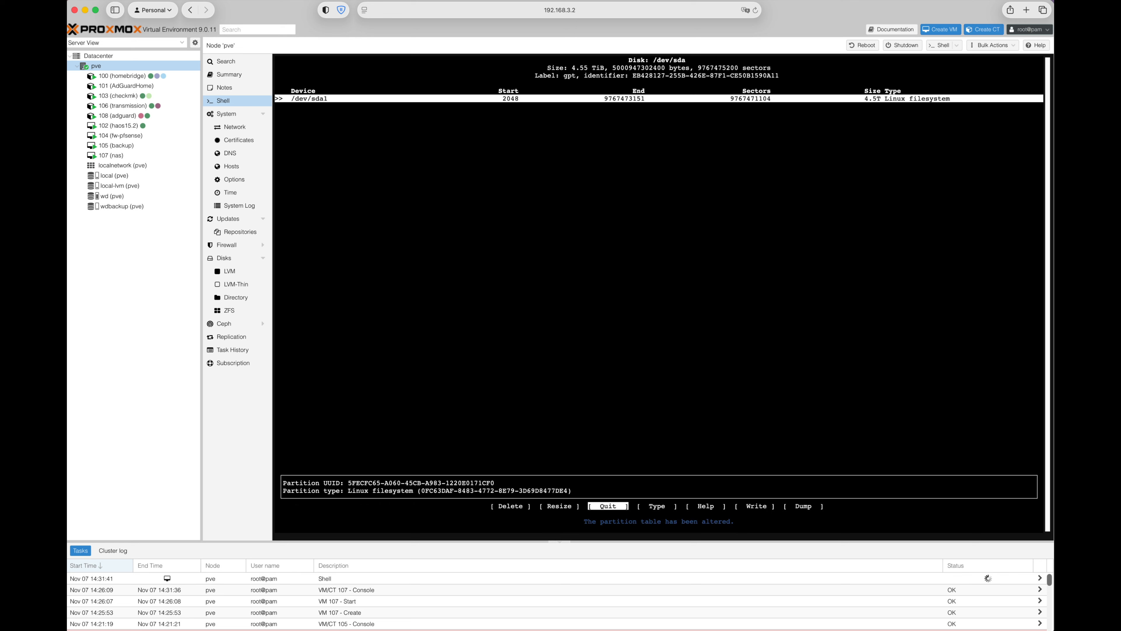
{"action": "key", "text": "Return"}
Repeat the cfdisk partitioning for /dev/sdb, writing a single 4.5T partition
{"action": "key", "text": "Up"}
{"action": "key", "text": "BackSpace"}
{"action": "type", "text": "b"}
{"action": "key", "text": "Return"}
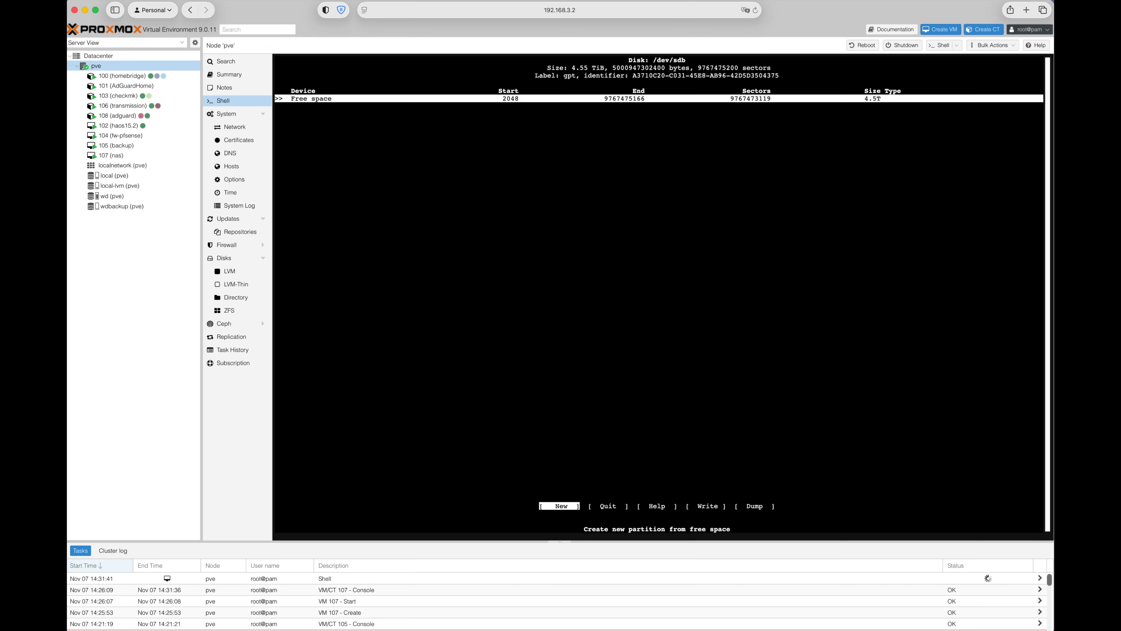
{"action": "key", "text": "Return"}
{"action": "key", "text": "Return"}
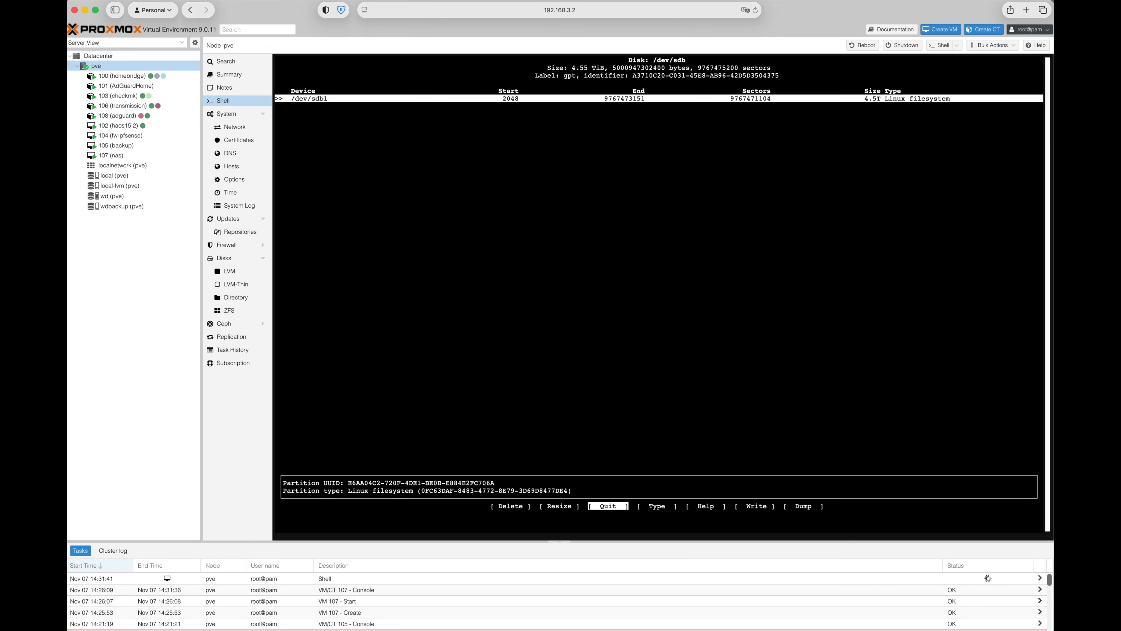
{"action": "key", "text": "Right"}
{"action": "key", "text": "Right"}
{"action": "key", "text": "Right"}
{"action": "key", "text": "Return"}
{"action": "type", "text": "yes"}
{"action": "key", "text": "Return"}
{"action": "key", "text": "Return"}
Rerun lsblk to confirm sda1 and sdb1, then paste blkid at the prompt
{"action": "key", "text": "Up"}
{"action": "key", "text": "Up"}
{"action": "key", "text": "Up"}
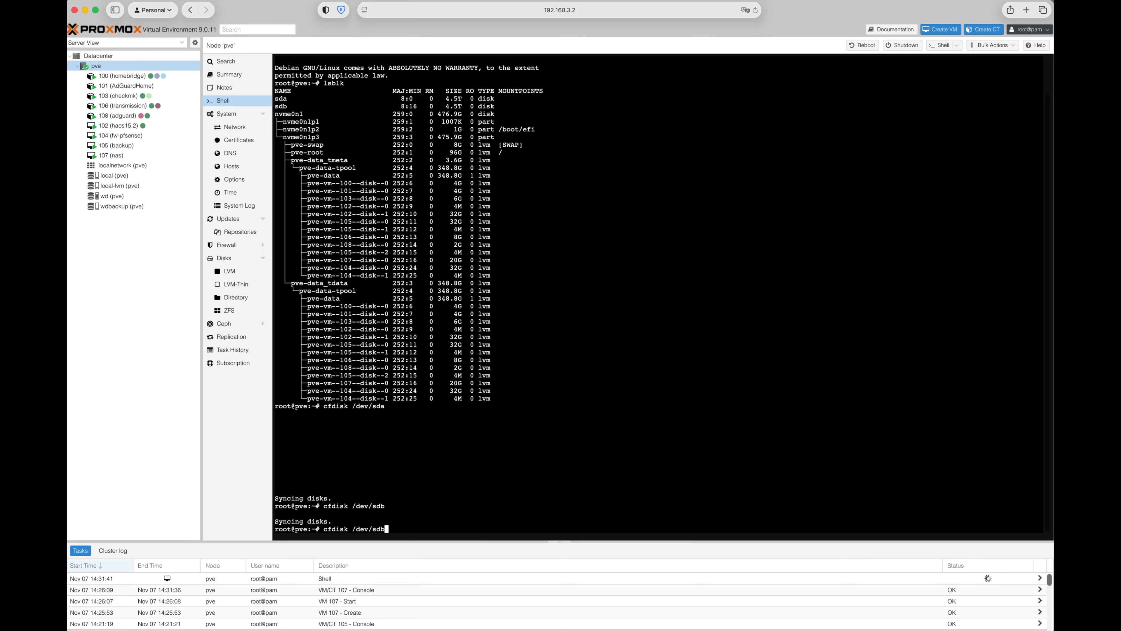
{"action": "key", "text": "Return"}
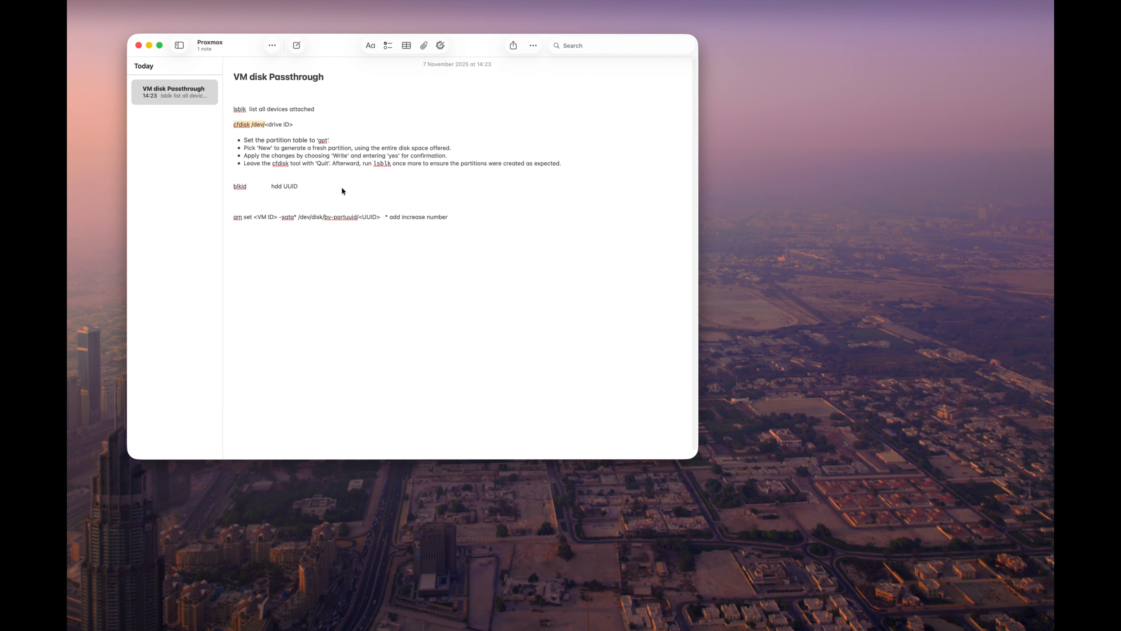
{"action": "double_click", "coordinate": [236, 186]}
{"action": "key", "text": "cmd+c"}
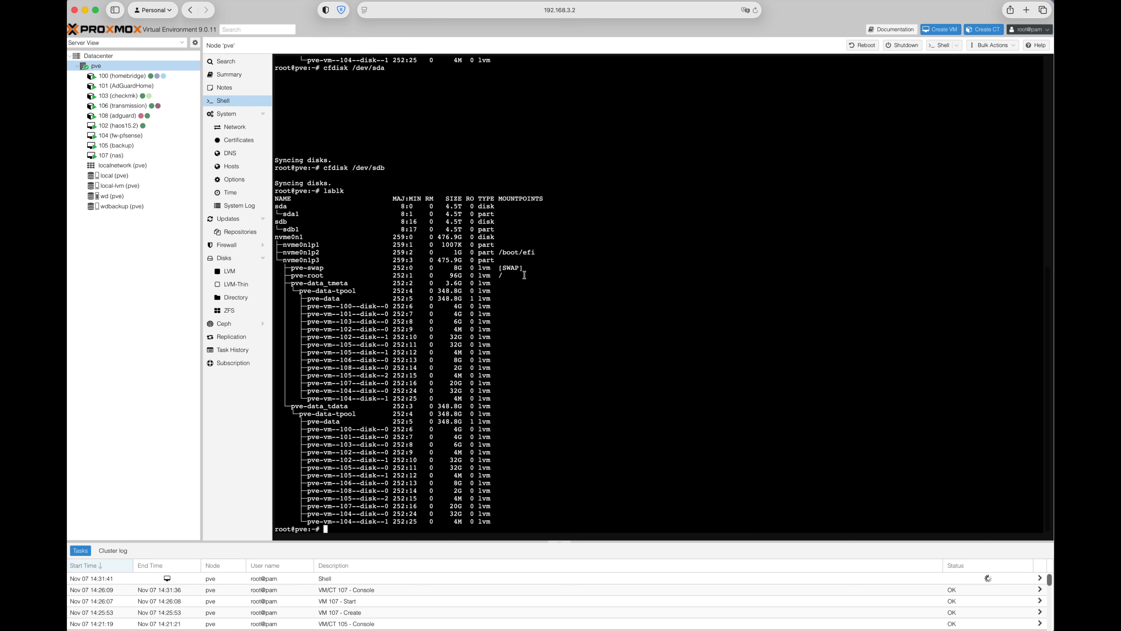
{"action": "right_click", "coordinate": [340, 536]}
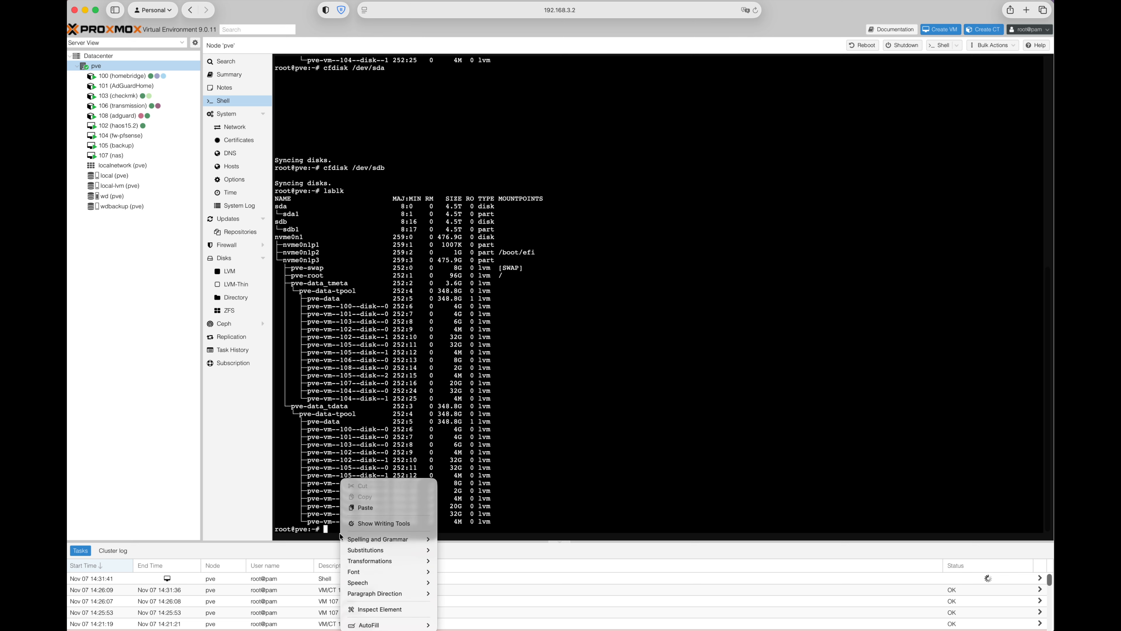
{"action": "left_click", "coordinate": [357, 507]}
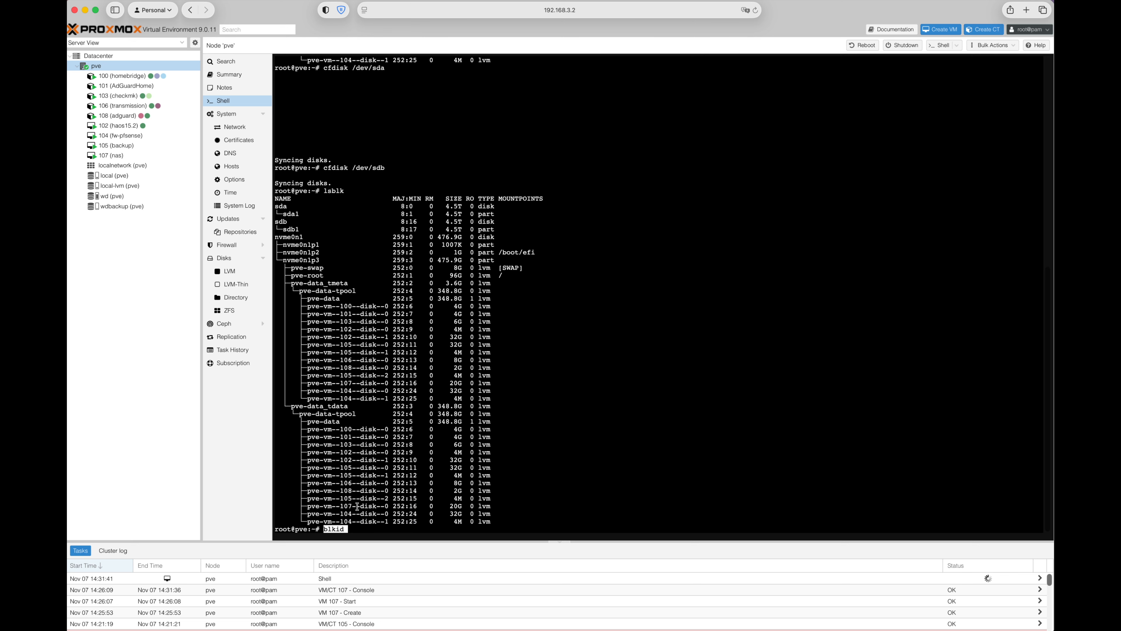
Run blkid, select the sda1 PARTUUID, and select the qm set command in the notes
{"action": "key", "text": "Return"}
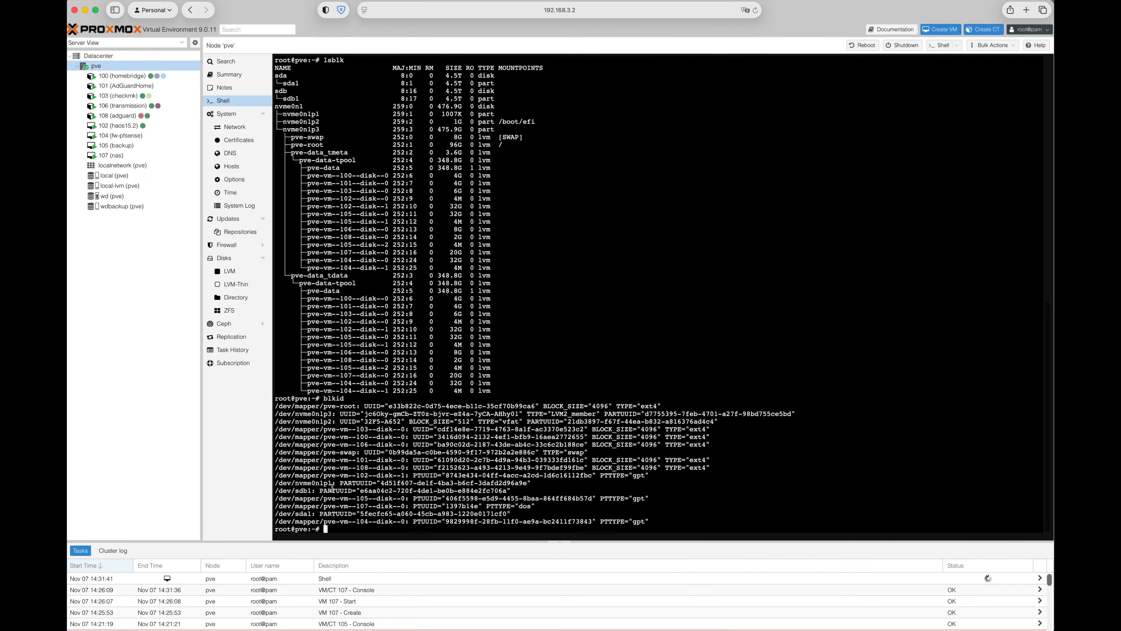
{"action": "left_click_drag", "start_coordinate": [303, 490], "coordinate": [521, 489]}
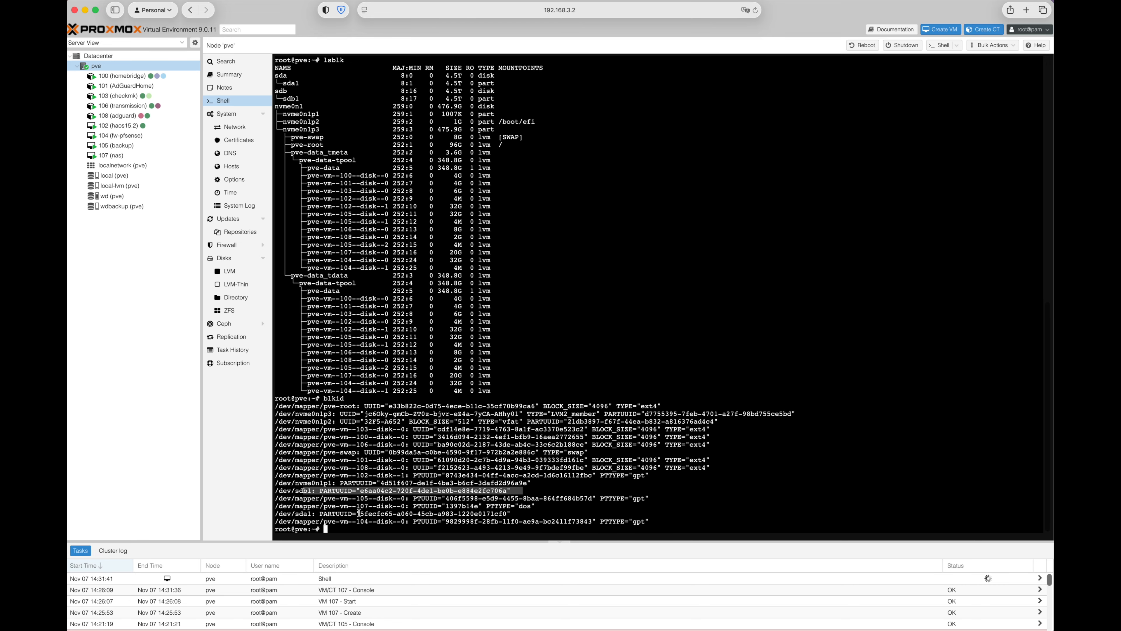
{"action": "left_click_drag", "start_coordinate": [360, 514], "coordinate": [519, 512]}
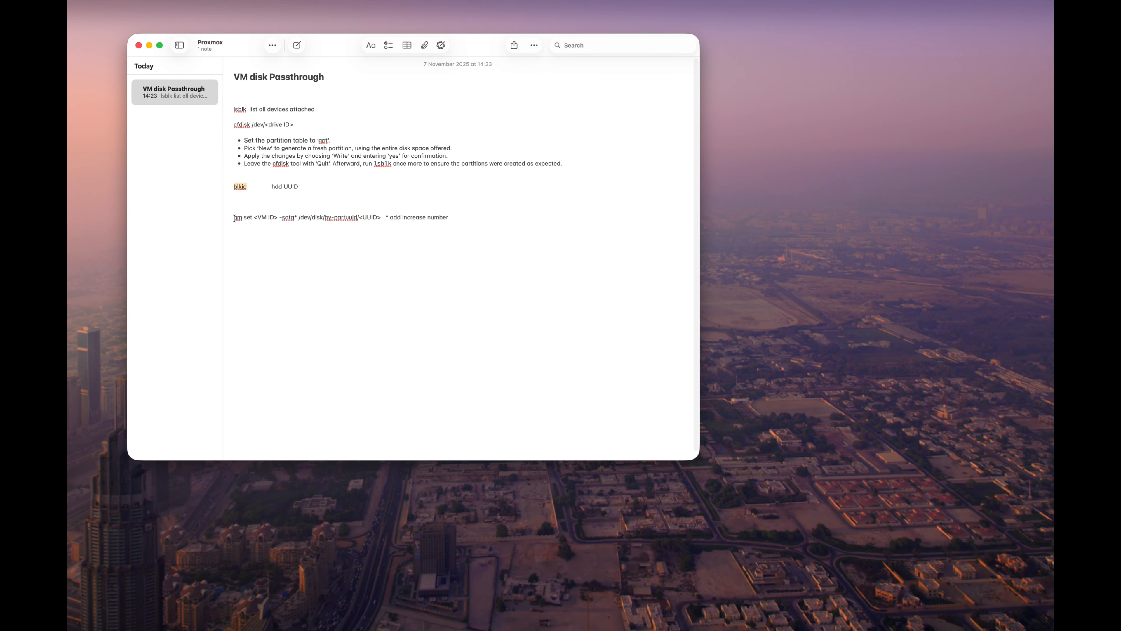
{"action": "left_click_drag", "start_coordinate": [235, 218], "coordinate": [359, 216]}
{"action": "key", "text": "cmd+c"}
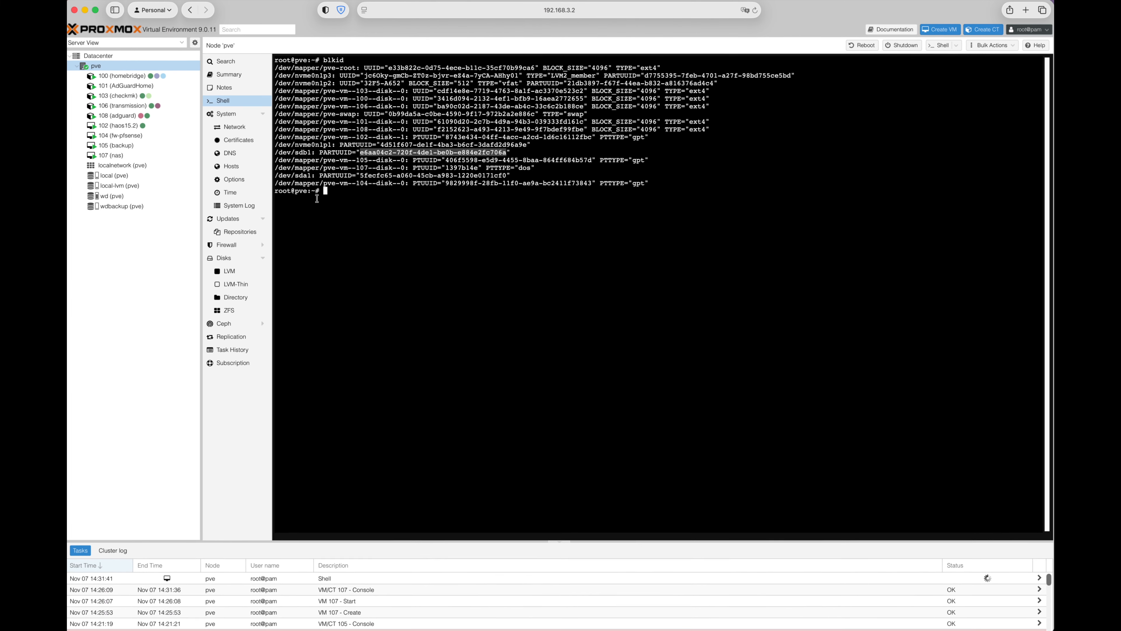
{"action": "right_click", "coordinate": [369, 202]}
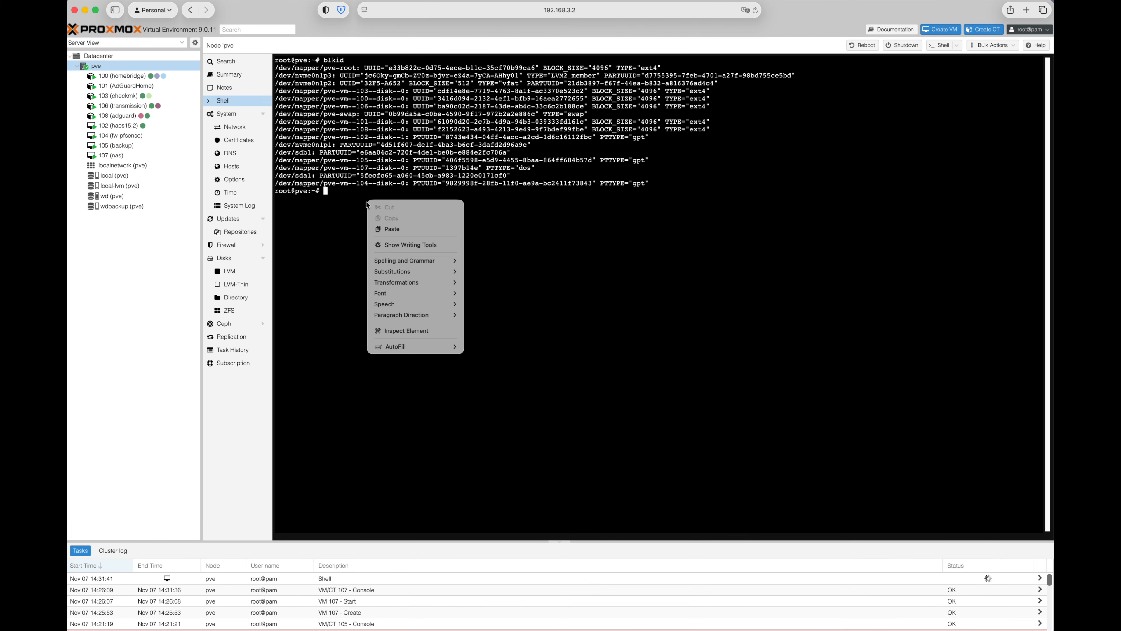
Paste the qm set template in the node shell and edit it for VM 107 with -sata1
{"action": "left_click", "coordinate": [393, 230]}
{"action": "key", "text": "Left"}
{"action": "key", "text": "Left"}
{"action": "key", "text": "Left"}
{"action": "key", "text": "Left"}
{"action": "key", "text": "Left"}
{"action": "key", "text": "Left"}
{"action": "key", "text": "Left"}
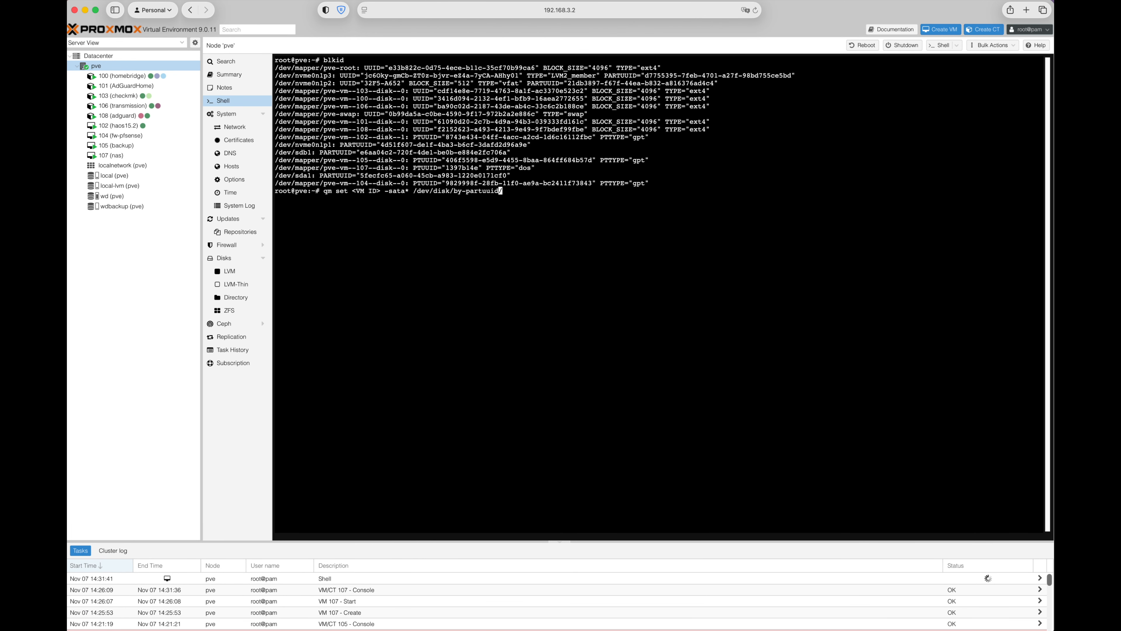
{"action": "key", "text": "Left"}
{"action": "key", "text": "Left"}
{"action": "key", "text": "Left"}
{"action": "key", "text": "Left"}
{"action": "key", "text": "Left"}
{"action": "key", "text": "Left"}
{"action": "key", "text": "Left"}
{"action": "key", "text": "Left"}
{"action": "key", "text": "Delete"}
{"action": "key", "text": "BackSpace"}
{"action": "key", "text": "BackSpace"}
{"action": "key", "text": "BackSpace"}
{"action": "key", "text": "BackSpace"}
{"action": "key", "text": "BackSpace"}
{"action": "key", "text": "BackSpace"}
{"action": "type", "text": "107"}
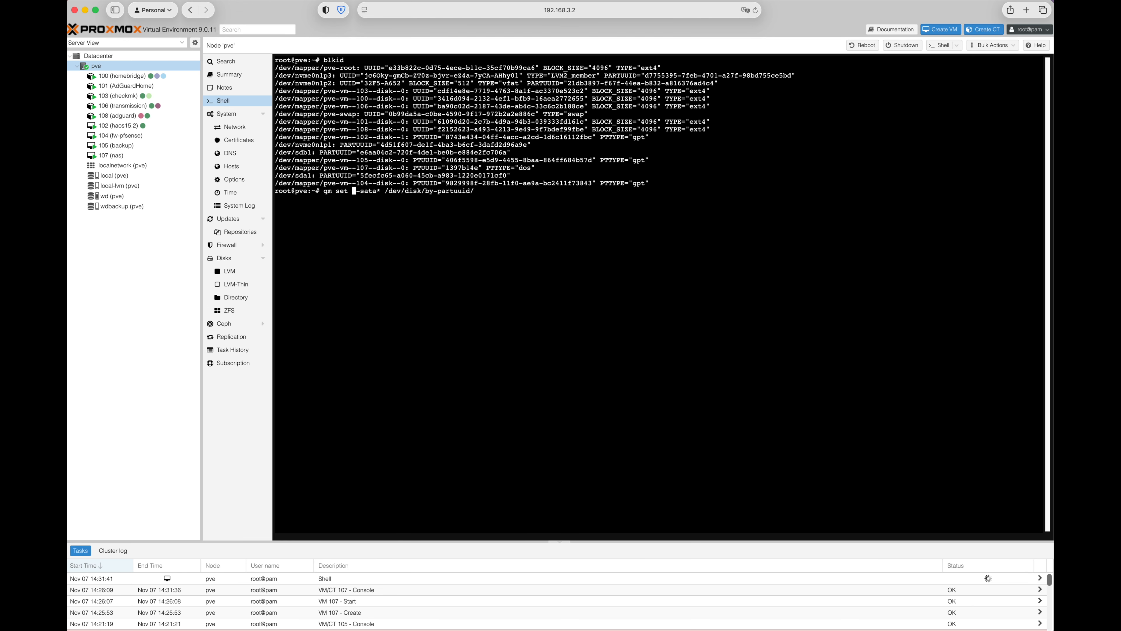
{"action": "key", "text": "Right"}
{"action": "key", "text": "Right"}
{"action": "key", "text": "Right"}
{"action": "key", "text": "Right"}
{"action": "key", "text": "Right"}
{"action": "key", "text": "Delete"}
{"action": "type", "text": "1"}
{"action": "key", "text": "Right"}
{"action": "key", "text": "Right"}
{"action": "key", "text": "Right"}
{"action": "key", "text": "Right"}
{"action": "key", "text": "Right"}
{"action": "key", "text": "Right"}
{"action": "key", "text": "Right"}
{"action": "key", "text": "Right"}
{"action": "key", "text": "Right"}
{"action": "key", "text": "Right"}
{"action": "key", "text": "Right"}
{"action": "key", "text": "Right"}
{"action": "key", "text": "Right"}
{"action": "key", "text": "Right"}
{"action": "key", "text": "Right"}
{"action": "key", "text": "Right"}
{"action": "key", "text": "Right"}
{"action": "key", "text": "Right"}
{"action": "key", "text": "Right"}
{"action": "key", "text": "Right"}
{"action": "key", "text": "Right"}
{"action": "key", "text": "Right"}
{"action": "key", "text": "Right"}
Copy sdb1's PARTUUID, paste it after by-partuuid/, and run the command
{"action": "left_click_drag", "start_coordinate": [361, 152], "coordinate": [506, 150]}
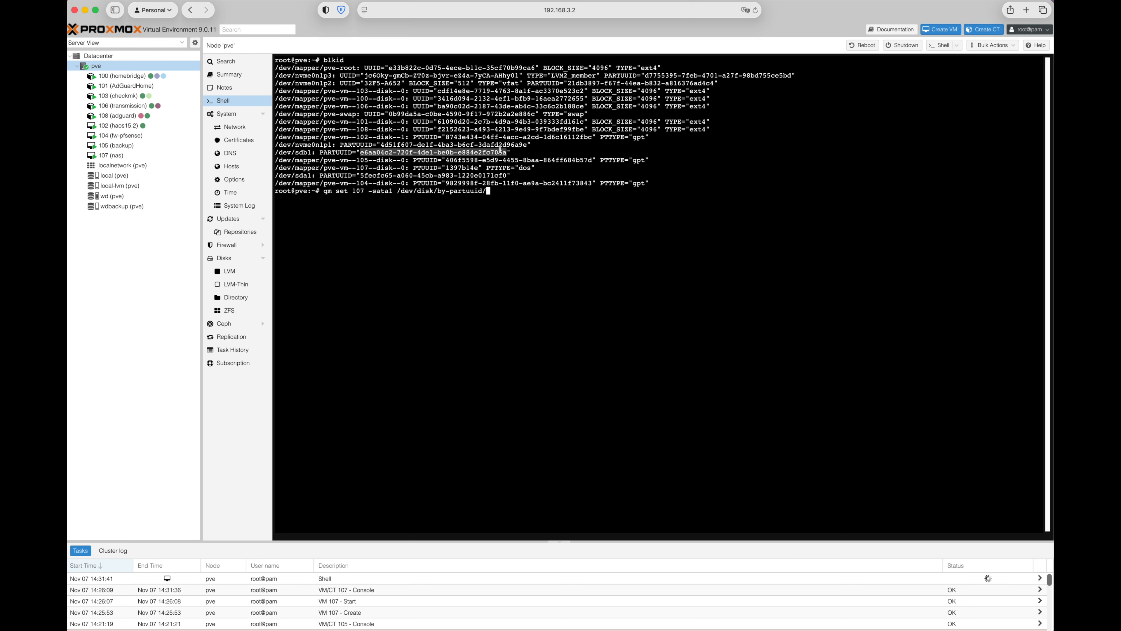
{"action": "right_click", "coordinate": [503, 150]}
{"action": "left_click", "coordinate": [527, 209]}
{"action": "right_click", "coordinate": [495, 193]}
{"action": "left_click", "coordinate": [546, 222]}
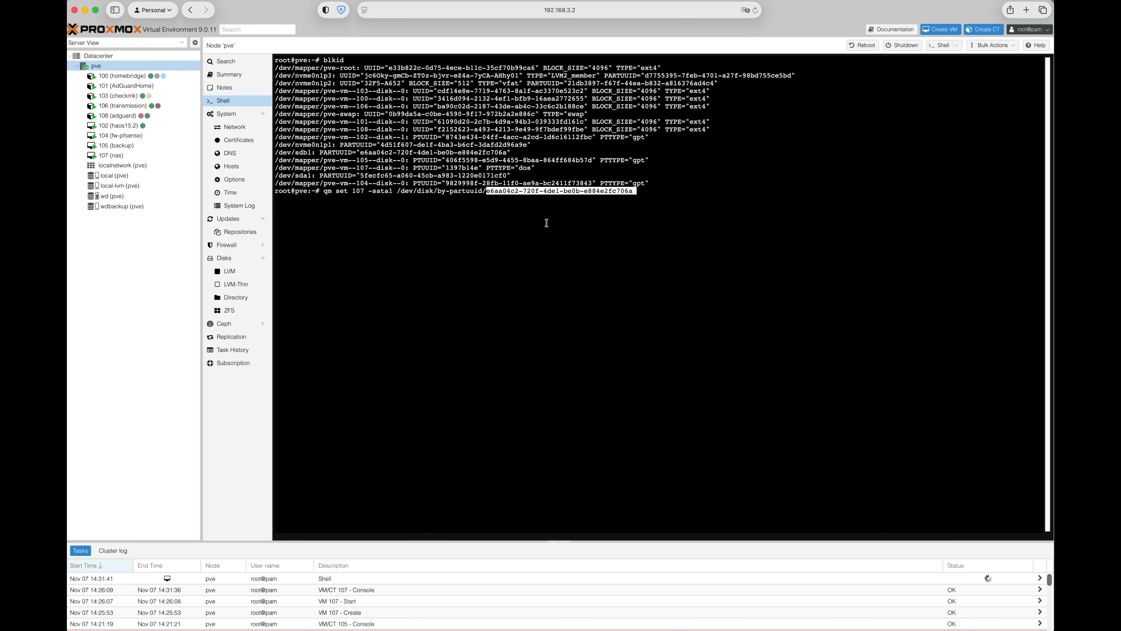
{"action": "key", "text": "Return"}
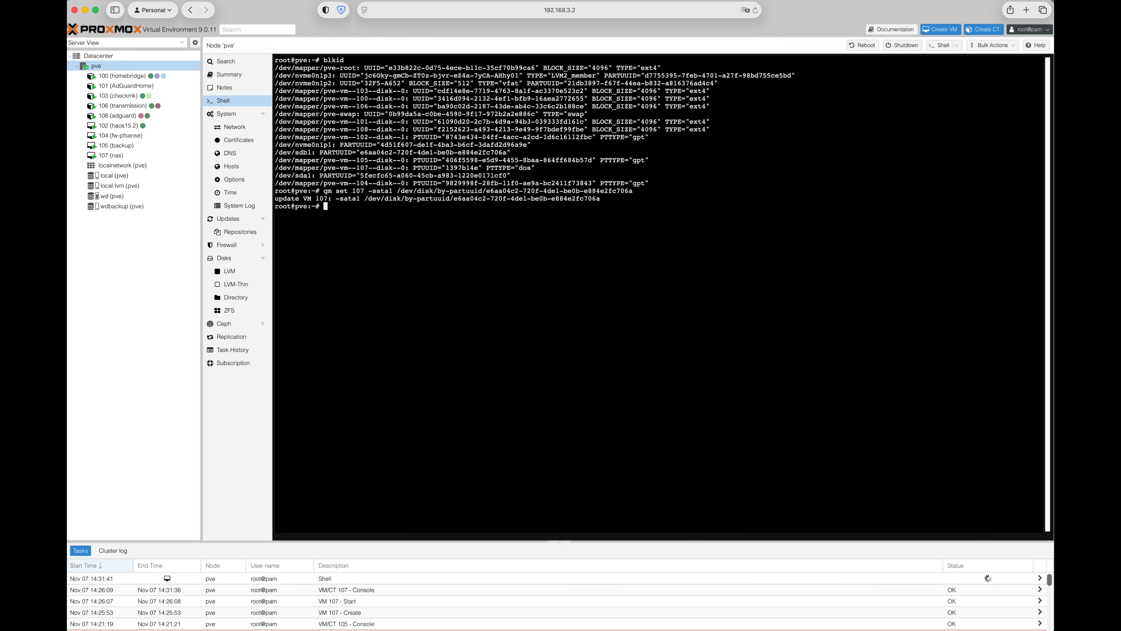
{"action": "key", "text": "Up"}
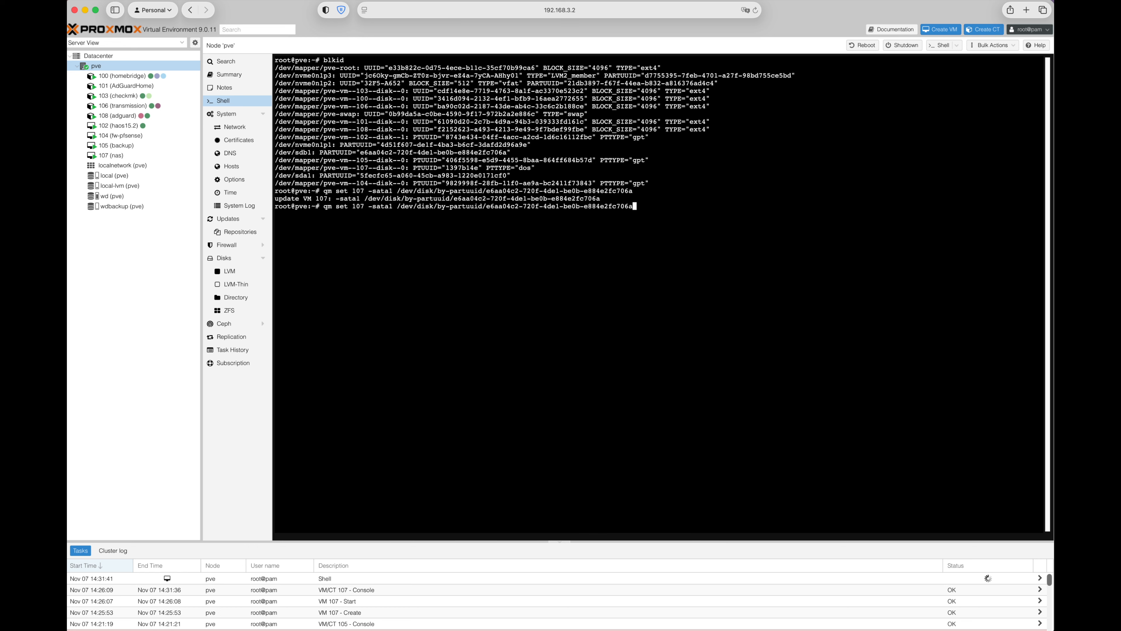
In the recalled qm set command, remove the old PARTUUID and change -sata1 to -sata2
{"action": "key", "text": "BackSpace"}
{"action": "key", "text": "BackSpace"}
{"action": "key", "text": "BackSpace"}
{"action": "key", "text": "BackSpace"}
{"action": "key", "text": "BackSpace"}
{"action": "key", "text": "BackSpace"}
{"action": "key", "text": "BackSpace"}
{"action": "key", "text": "BackSpace"}
{"action": "key", "text": "BackSpace"}
{"action": "key", "text": "BackSpace"}
{"action": "key", "text": "BackSpace"}
{"action": "key", "text": "BackSpace"}
{"action": "key", "text": "BackSpace"}
{"action": "key", "text": "BackSpace"}
{"action": "key", "text": "BackSpace"}
{"action": "key", "text": "BackSpace"}
{"action": "key", "text": "BackSpace"}
{"action": "key", "text": "BackSpace"}
{"action": "key", "text": "BackSpace"}
{"action": "key", "text": "BackSpace"}
{"action": "key", "text": "BackSpace"}
{"action": "key", "text": "BackSpace"}
{"action": "key", "text": "BackSpace"}
{"action": "key", "text": "BackSpace"}
{"action": "key", "text": "BackSpace"}
{"action": "key", "text": "BackSpace"}
{"action": "key", "text": "BackSpace"}
{"action": "key", "text": "BackSpace"}
{"action": "key", "text": "BackSpace"}
{"action": "key", "text": "BackSpace"}
{"action": "key", "text": "BackSpace"}
{"action": "key", "text": "BackSpace"}
{"action": "key", "text": "BackSpace"}
{"action": "key", "text": "BackSpace"}
{"action": "key", "text": "BackSpace"}
{"action": "key", "text": "BackSpace"}
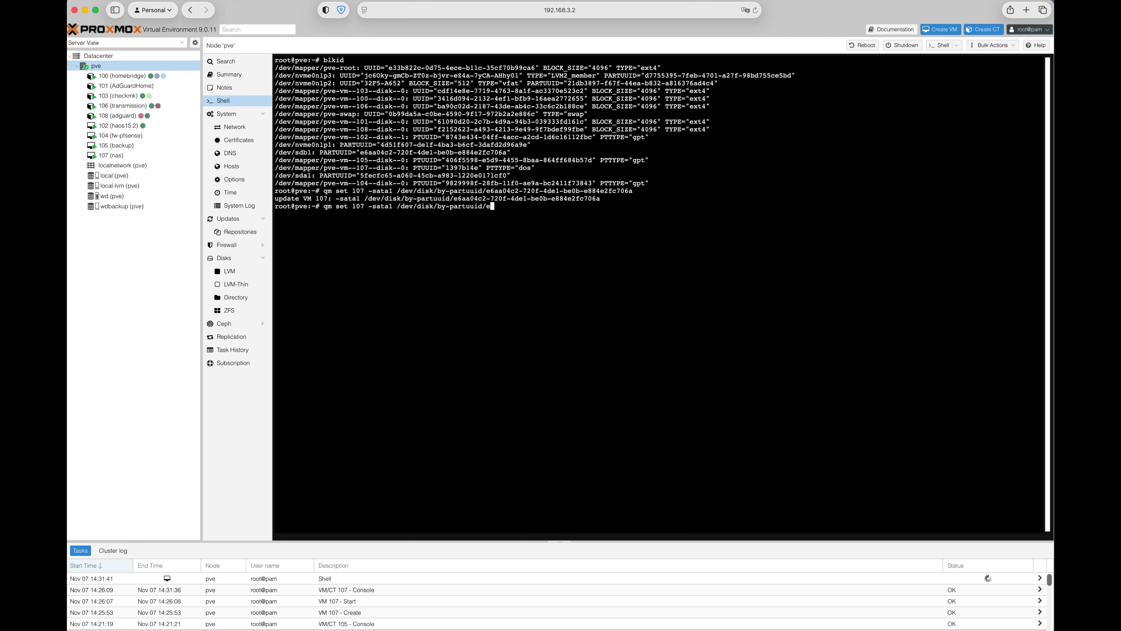
{"action": "key", "text": "Left"}
{"action": "key", "text": "Left"}
{"action": "key", "text": "Left"}
{"action": "key", "text": "Left"}
{"action": "key", "text": "Left"}
{"action": "key", "text": "Left"}
{"action": "key", "text": "Left"}
{"action": "key", "text": "Left"}
{"action": "key", "text": "Left"}
{"action": "key", "text": "Left"}
{"action": "key", "text": "Left"}
{"action": "key", "text": "Left"}
{"action": "key", "text": "Left"}
{"action": "key", "text": "Left"}
{"action": "key", "text": "Left"}
{"action": "key", "text": "Left"}
{"action": "key", "text": "Left"}
{"action": "key", "text": "Left"}
{"action": "key", "text": "Left"}
{"action": "key", "text": "Left"}
{"action": "key", "text": "Left"}
{"action": "key", "text": "Left"}
{"action": "key", "text": "BackSpace"}
{"action": "type", "text": "2"}
{"action": "key", "text": "Right"}
{"action": "key", "text": "Right"}
{"action": "key", "text": "Right"}
{"action": "key", "text": "Right"}
{"action": "key", "text": "Right"}
{"action": "key", "text": "Right"}
{"action": "key", "text": "Right"}
{"action": "key", "text": "Right"}
{"action": "key", "text": "Right"}
{"action": "key", "text": "Right"}
{"action": "key", "text": "Right"}
{"action": "key", "text": "Right"}
{"action": "key", "text": "Right"}
{"action": "key", "text": "Right"}
{"action": "key", "text": "Right"}
{"action": "key", "text": "Right"}
{"action": "key", "text": "Right"}
{"action": "key", "text": "Right"}
{"action": "key", "text": "Right"}
{"action": "key", "text": "Right"}
{"action": "key", "text": "Right"}
Copy sda1's PARTUUID, paste it after by-partuuid/, and run the command
{"action": "left_click_drag", "start_coordinate": [360, 174], "coordinate": [508, 172]}
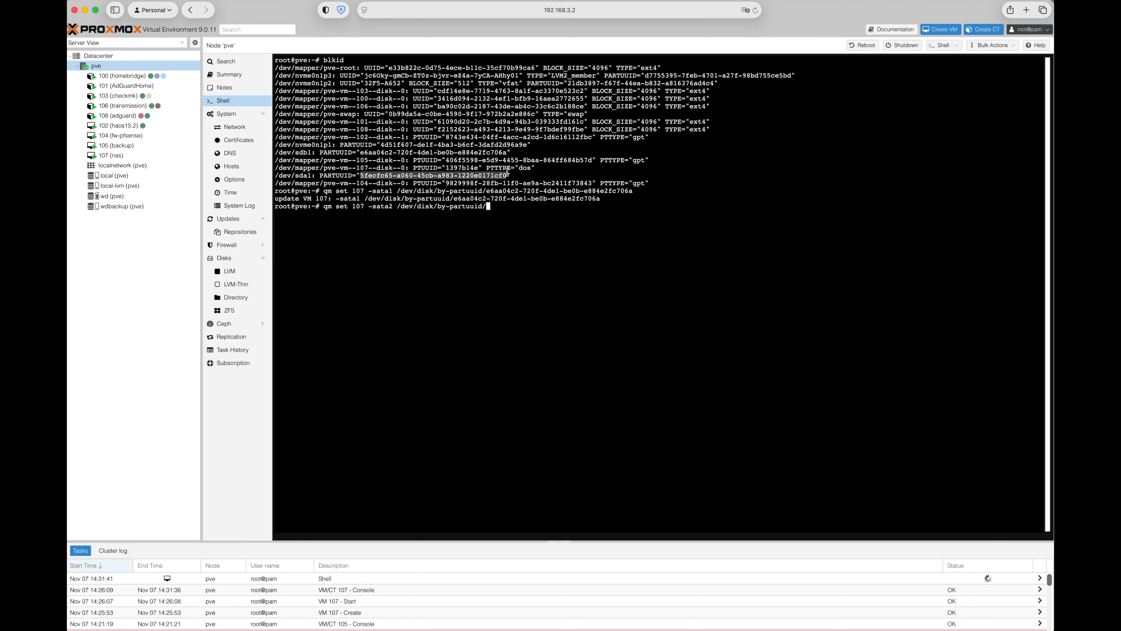
{"action": "right_click", "coordinate": [501, 172]}
{"action": "left_click", "coordinate": [517, 232]}
{"action": "right_click", "coordinate": [493, 206]}
{"action": "left_click", "coordinate": [526, 242]}
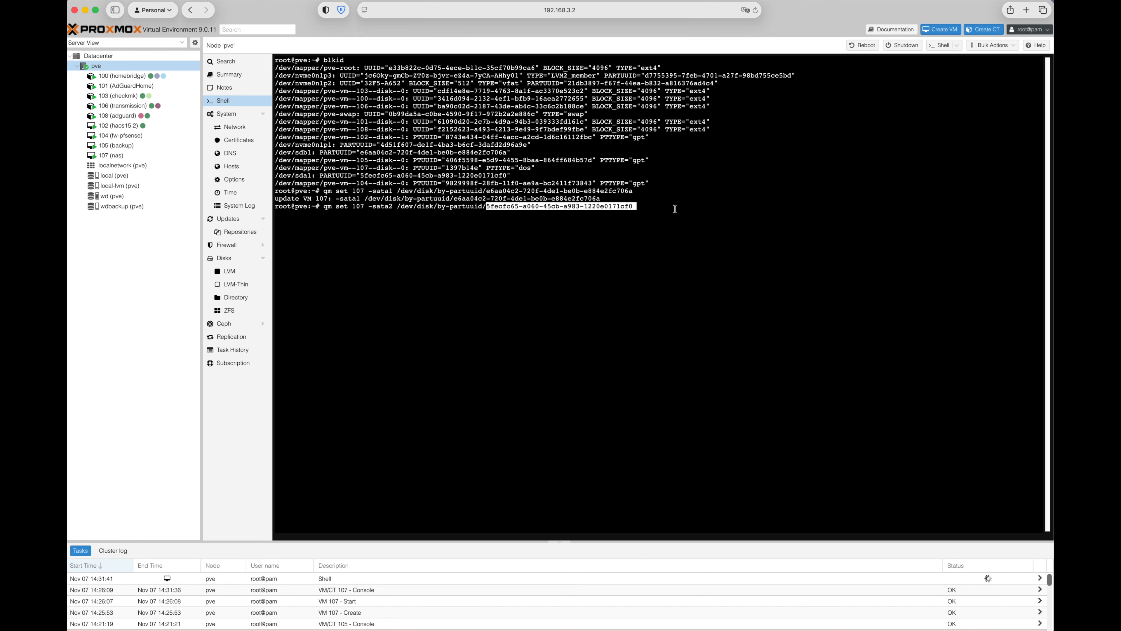
{"action": "key", "text": "Return"}
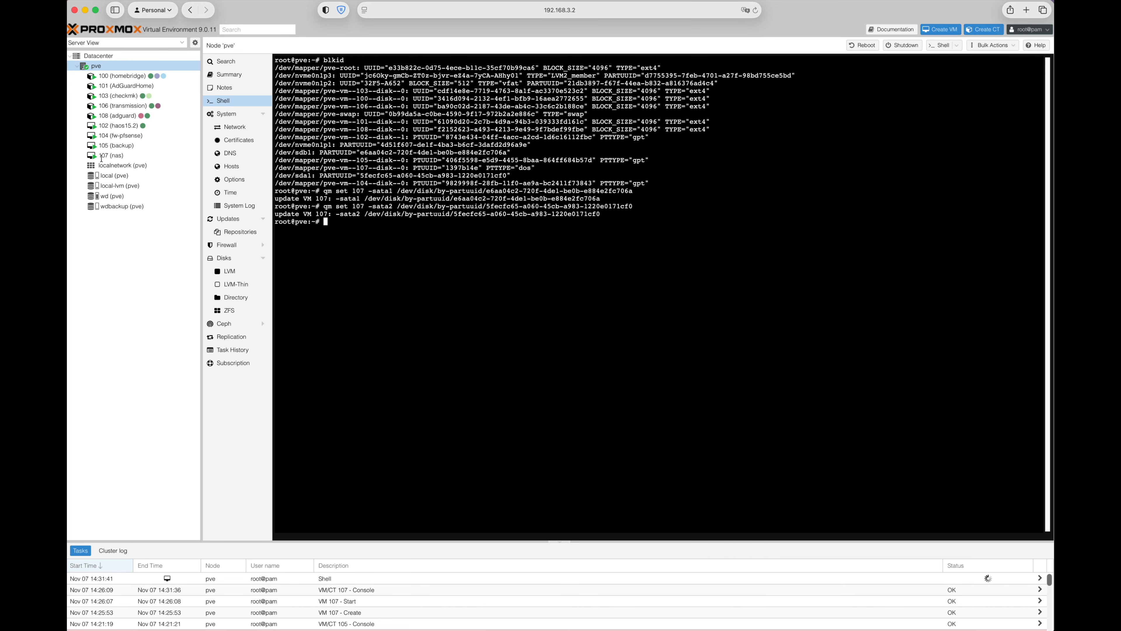
{"action": "left_click", "coordinate": [115, 157]}
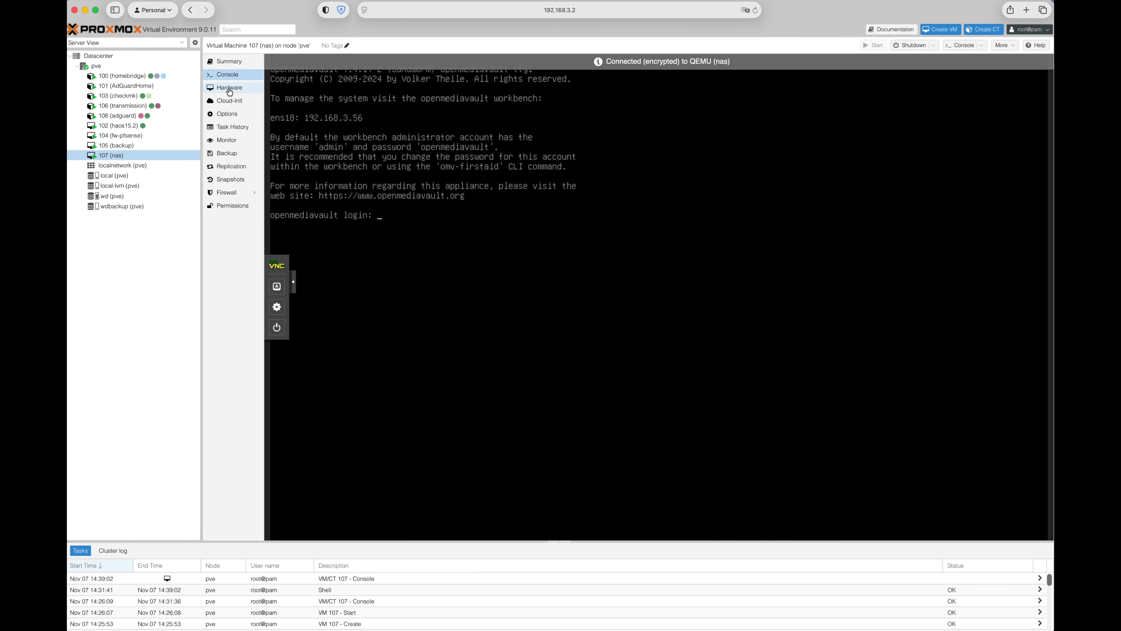
Stop VM 107 (nas) immediately with the Stop power option and confirm
{"action": "left_click", "coordinate": [230, 91]}
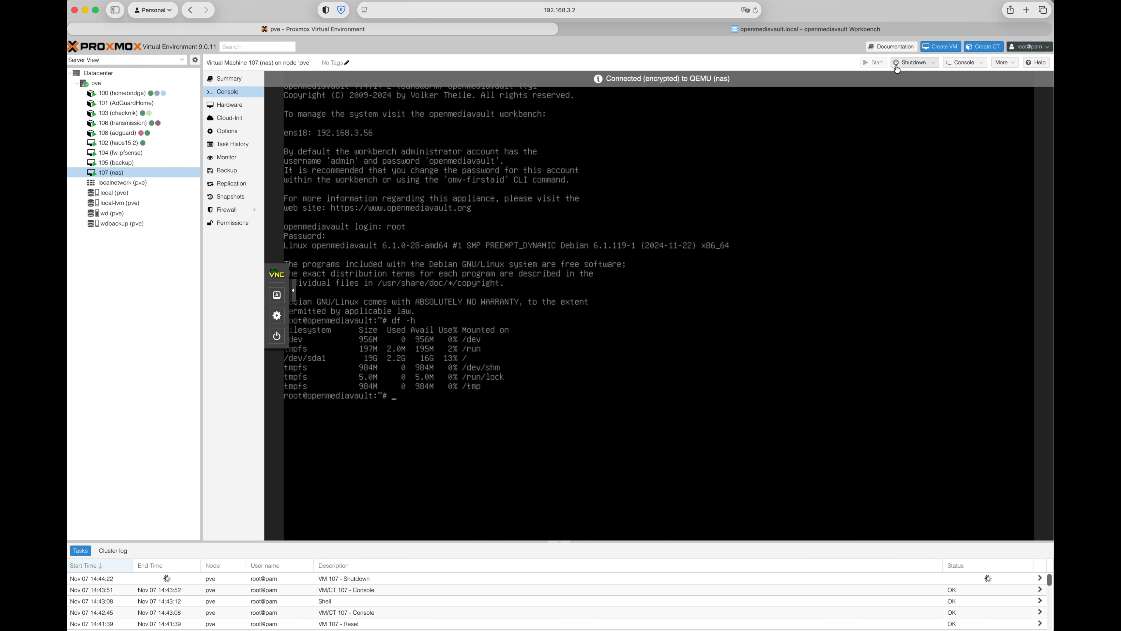
{"action": "left_click", "coordinate": [917, 64]}
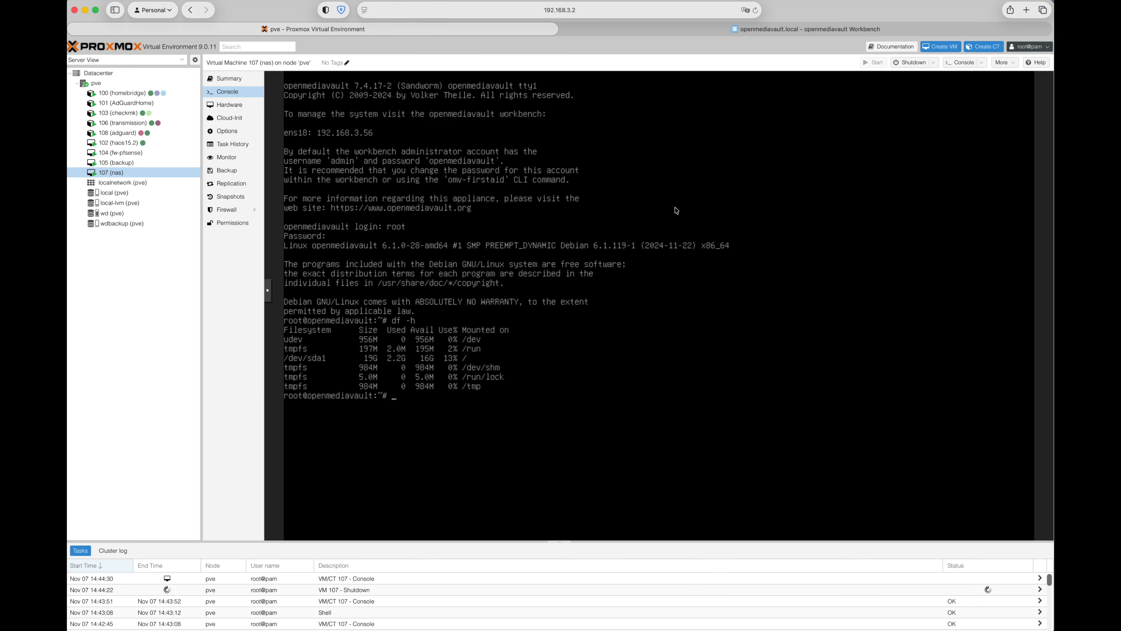
{"action": "left_click", "coordinate": [578, 357]}
{"action": "left_click", "coordinate": [936, 63]}
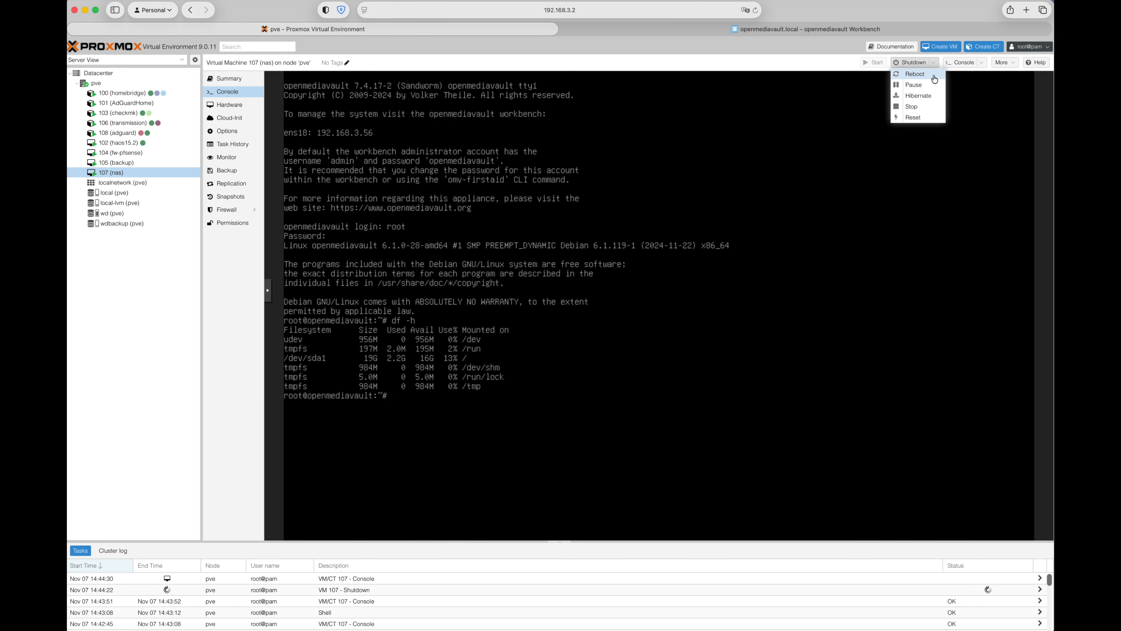
{"action": "left_click", "coordinate": [922, 113]}
{"action": "left_click", "coordinate": [534, 366]}
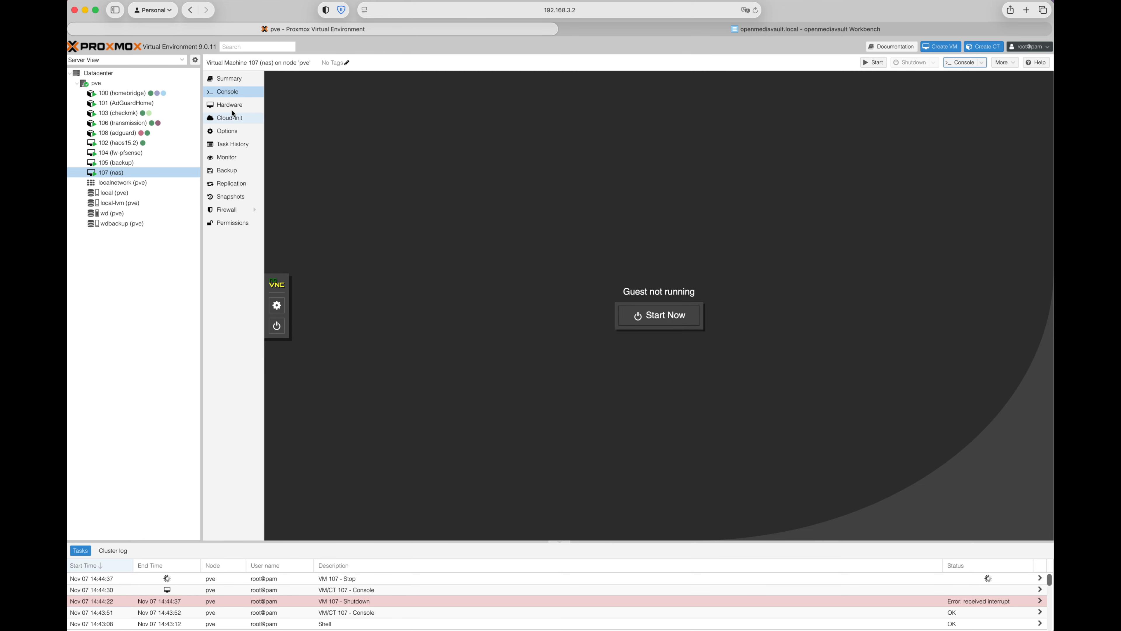
Check that VM 107's Hardware list shows the new sata disks, then start the VM
{"action": "left_click", "coordinate": [232, 106]}
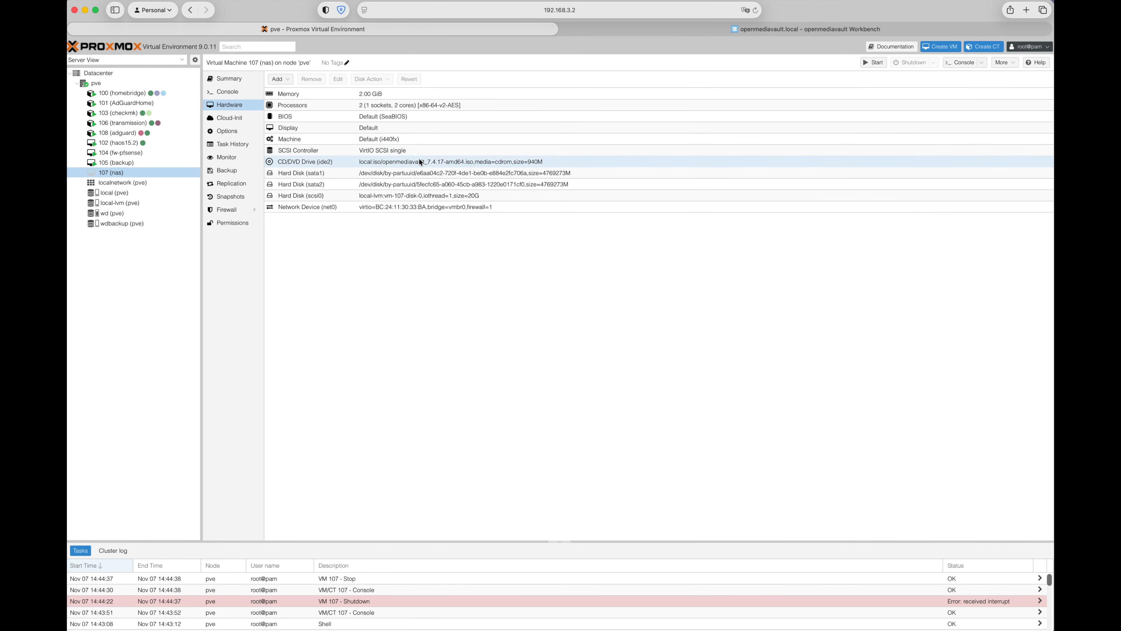
{"action": "left_click", "coordinate": [526, 195]}
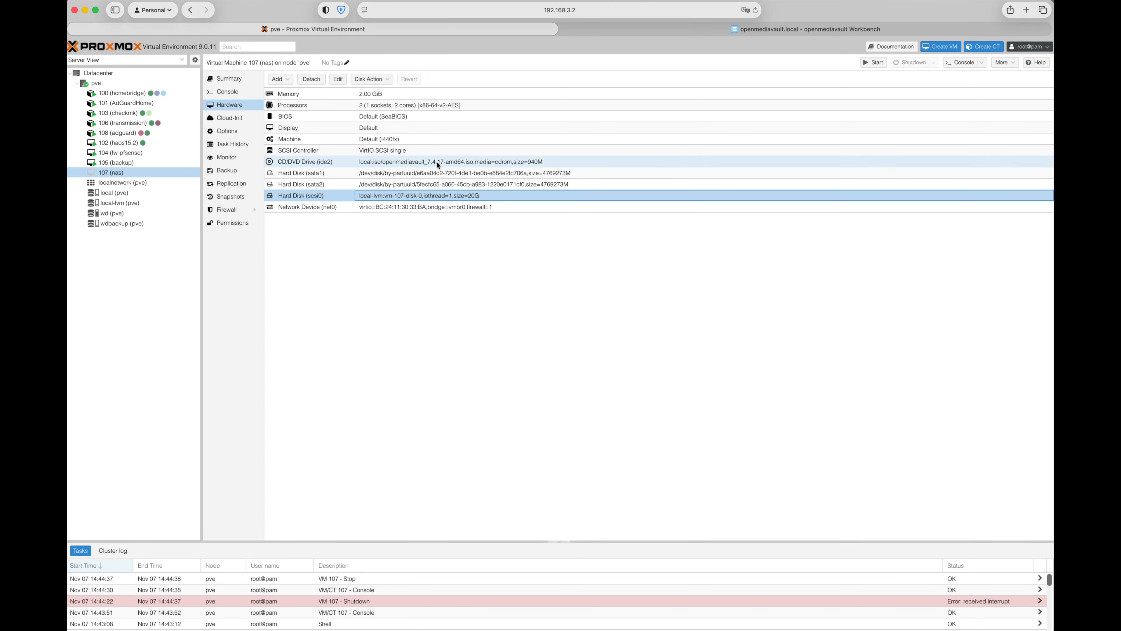
{"action": "left_click", "coordinate": [433, 184]}
{"action": "left_click", "coordinate": [884, 66]}
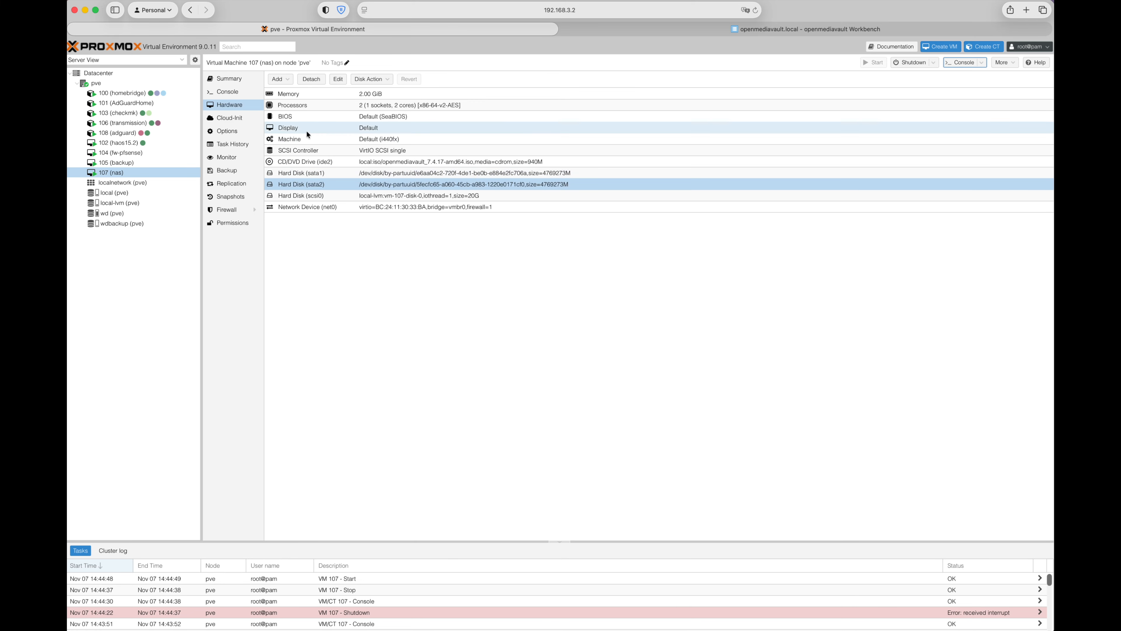
{"action": "left_click", "coordinate": [689, 28]}
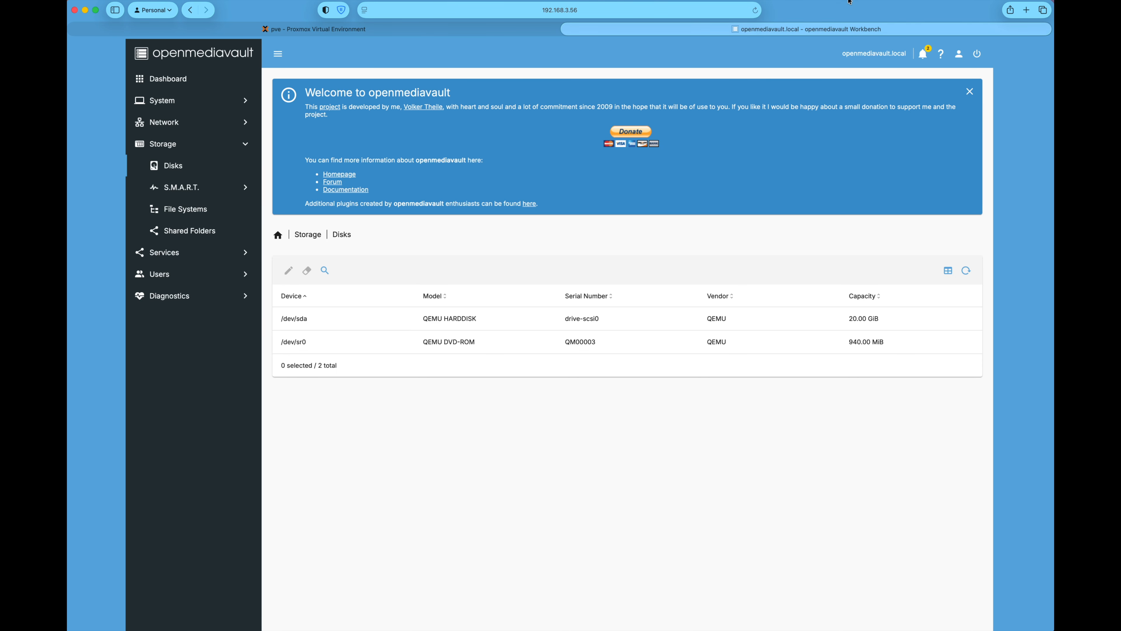
Reload openmediavault and check that Storage > Disks lists the 4.55 TiB /dev/sdb and /dev/sdc
{"action": "left_click", "coordinate": [714, 17]}
{"action": "key", "text": "Return"}
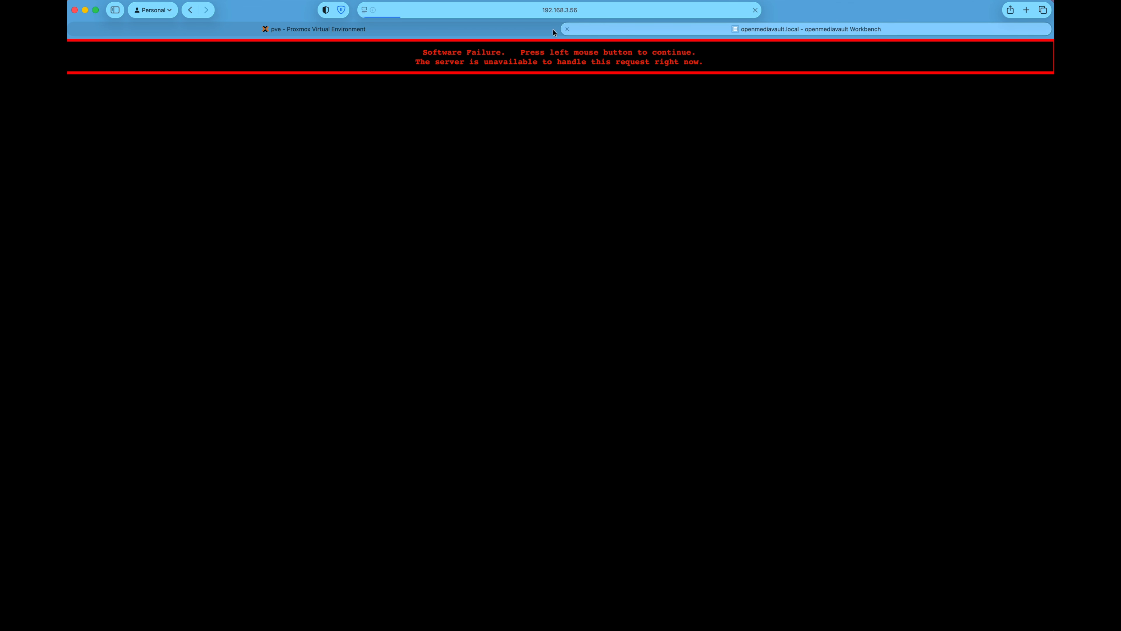
{"action": "left_click", "coordinate": [576, 66]}
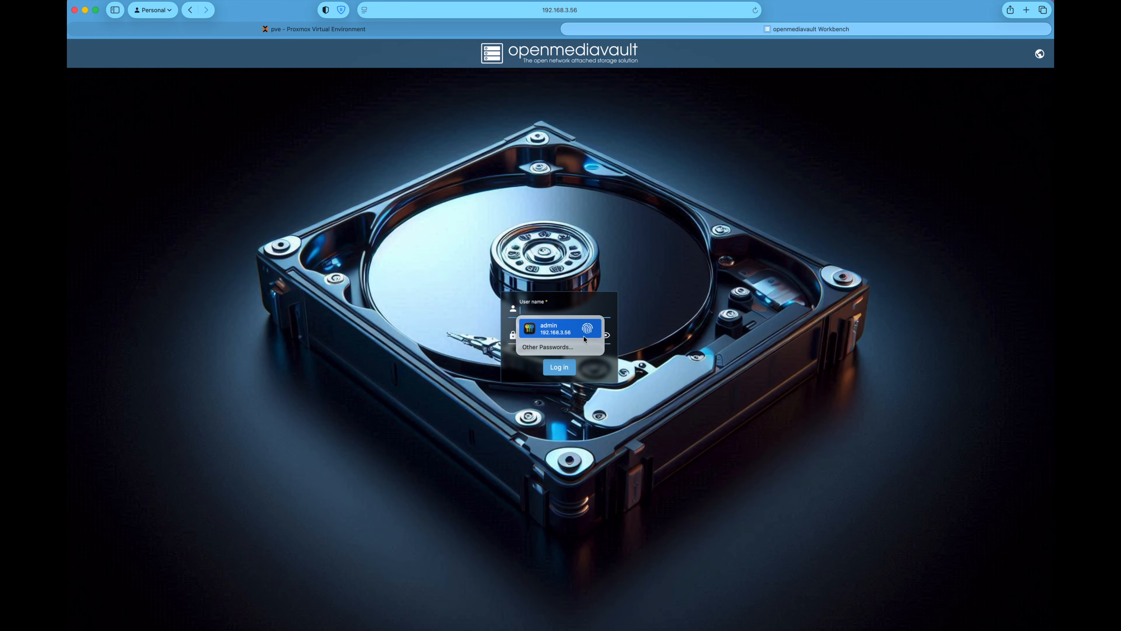
{"action": "left_click", "coordinate": [583, 336]}
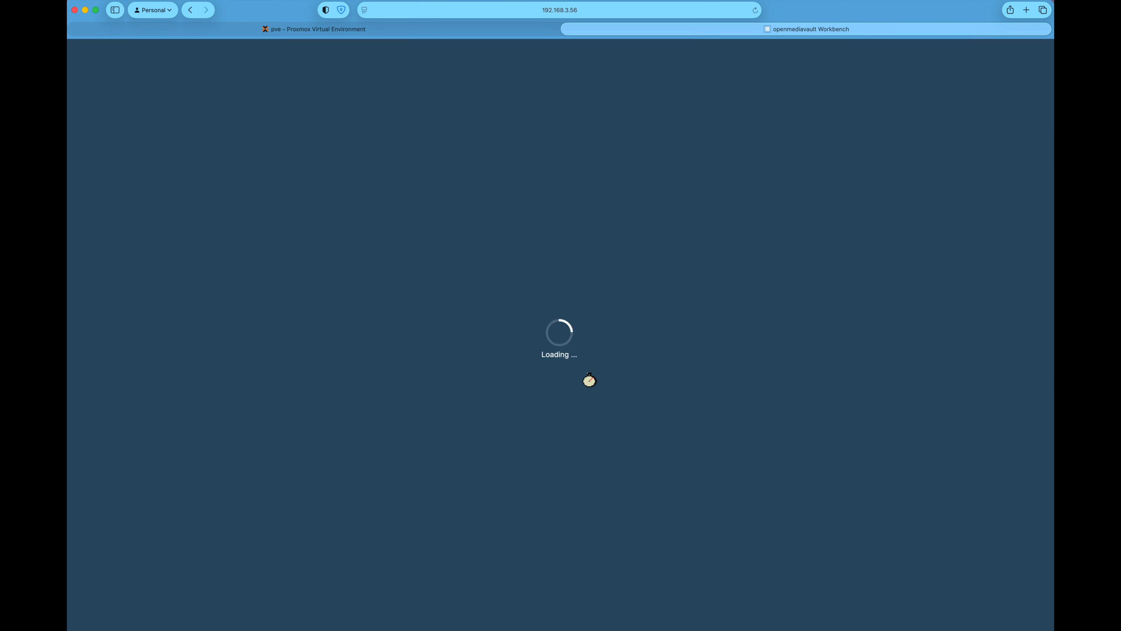
{"action": "left_click", "coordinate": [154, 145]}
{"action": "left_click", "coordinate": [174, 166]}
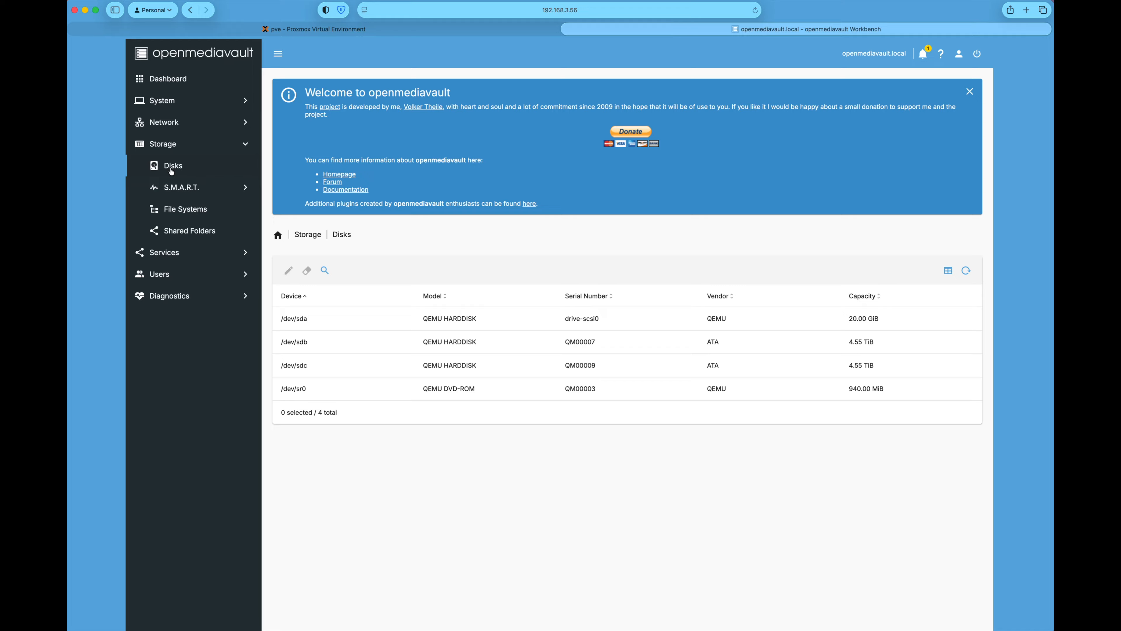
{"action": "left_click", "coordinate": [188, 103]}
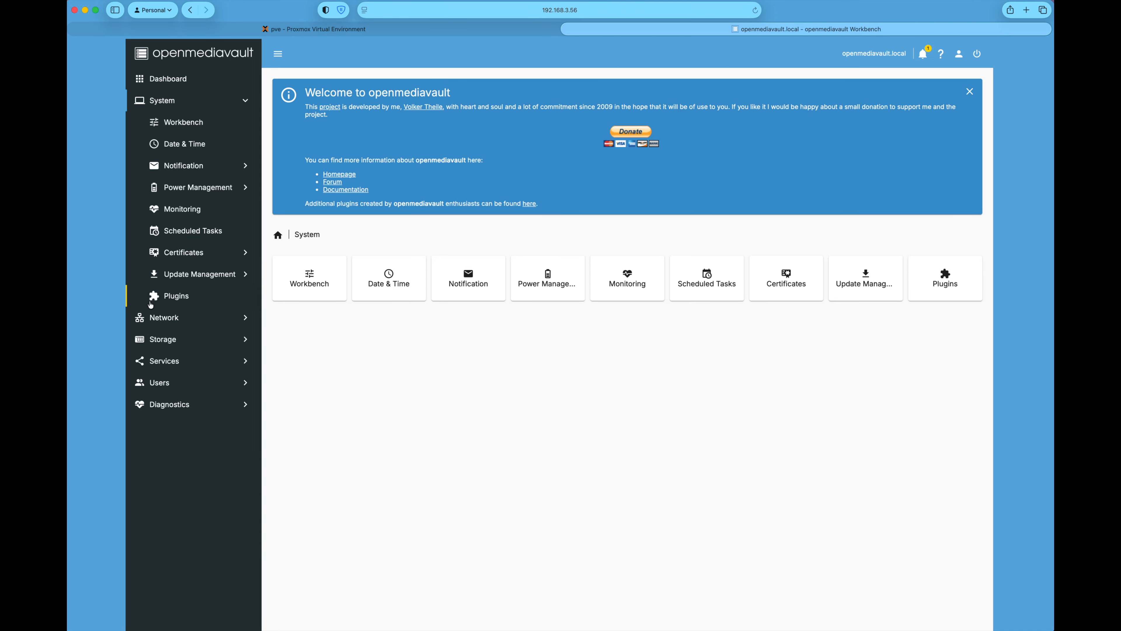
Install the openmediavault-md 7.1.0-1 Software RAID plugin from System > Plugins
{"action": "left_click", "coordinate": [174, 299]}
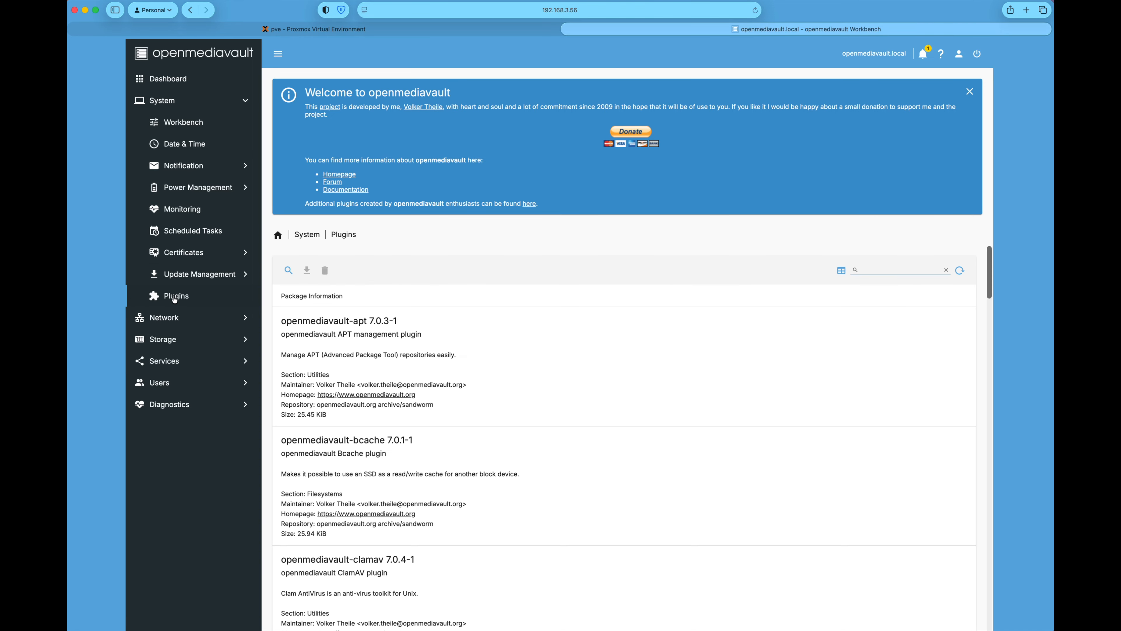
{"action": "scroll", "coordinate": [475, 393], "scroll_direction": "down", "scroll_amount": 5}
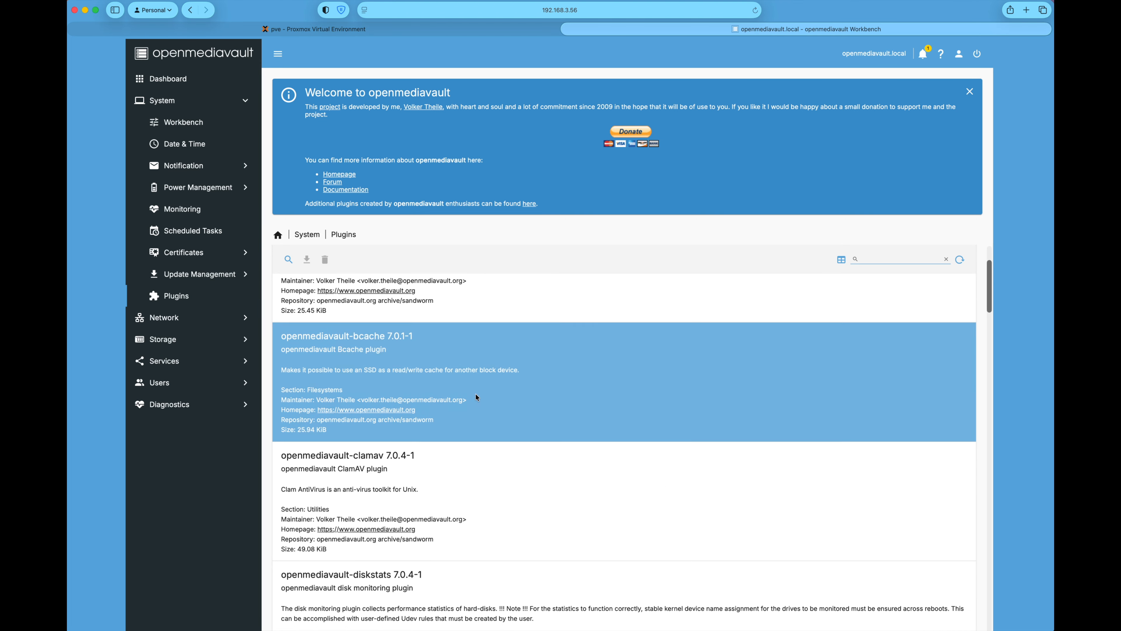
{"action": "scroll", "coordinate": [490, 460], "scroll_direction": "down", "scroll_amount": 10}
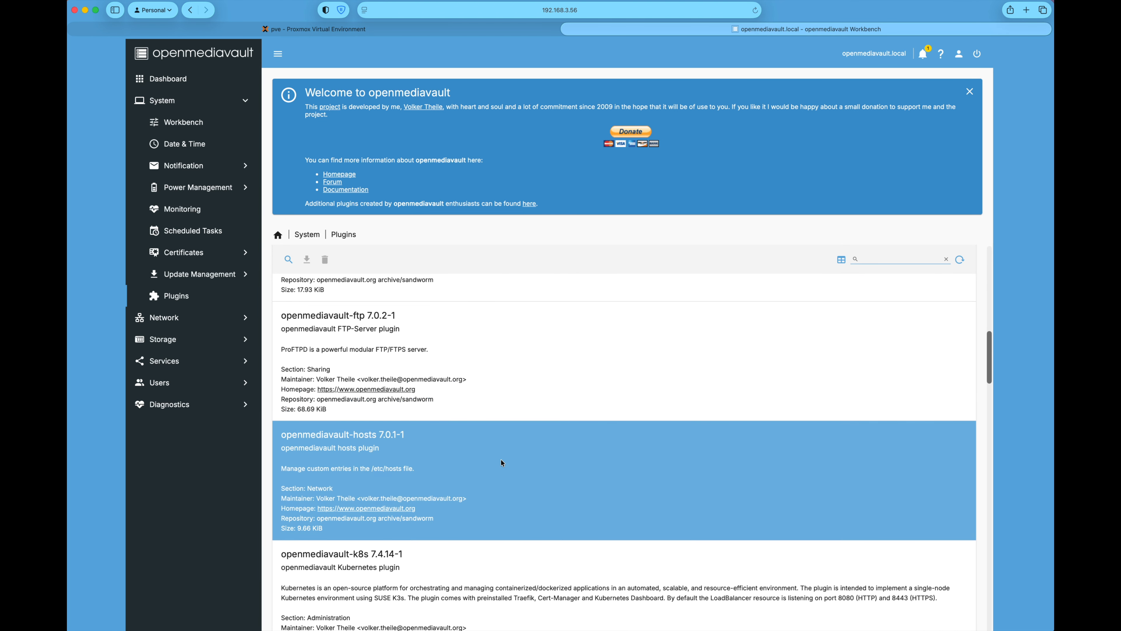
{"action": "scroll", "coordinate": [505, 458], "scroll_direction": "down", "scroll_amount": 6}
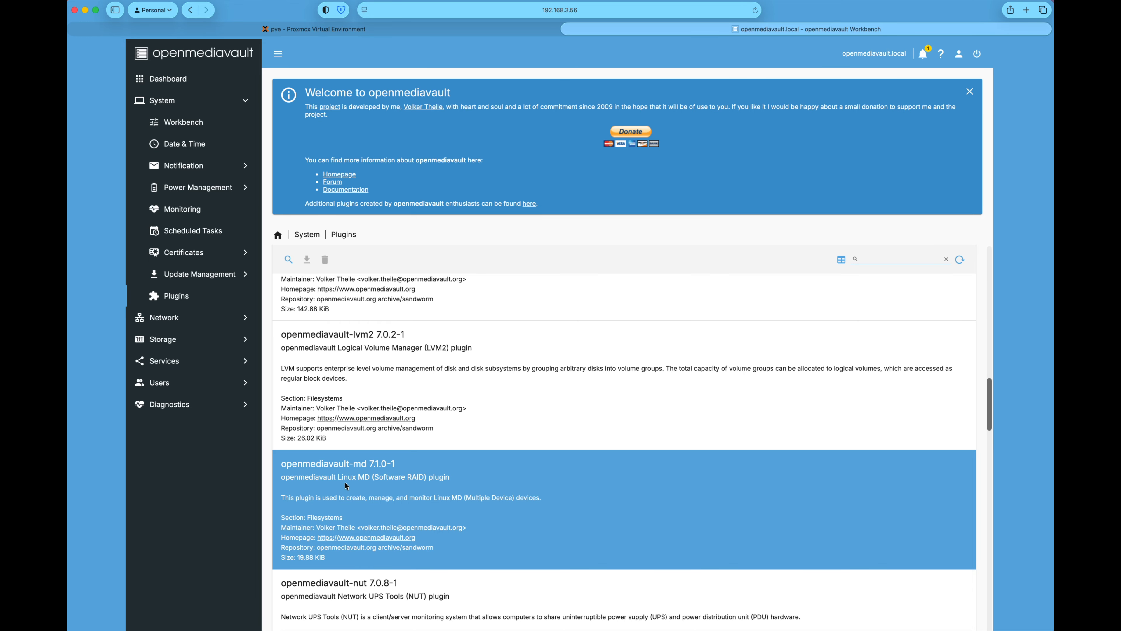
{"action": "left_click", "coordinate": [332, 498]}
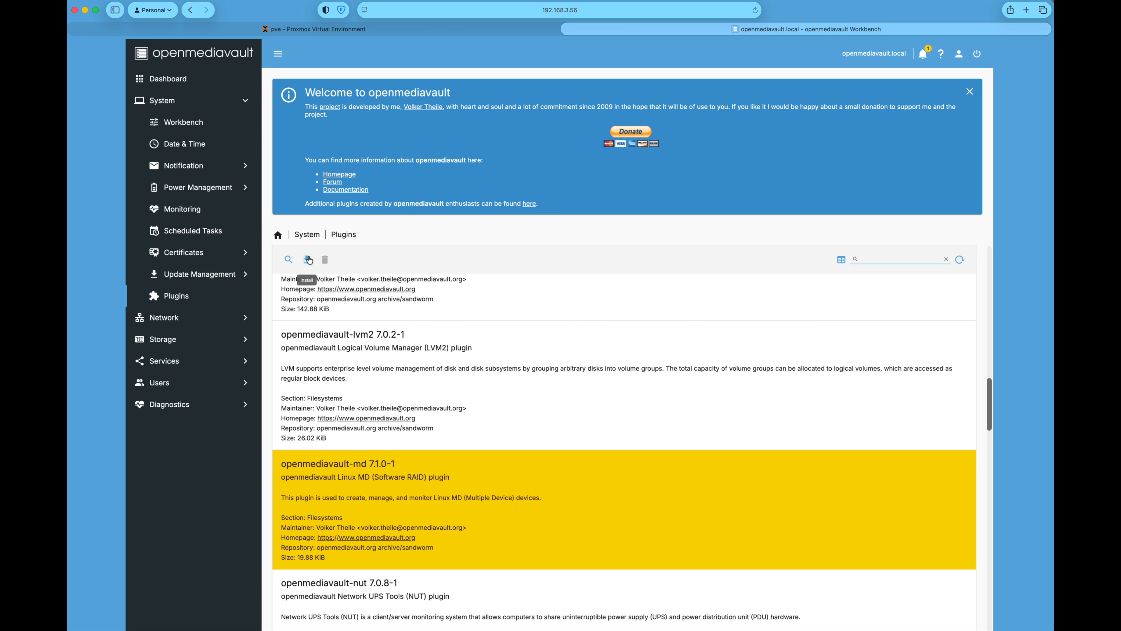
{"action": "left_click", "coordinate": [309, 259]}
{"action": "left_click", "coordinate": [524, 360]}
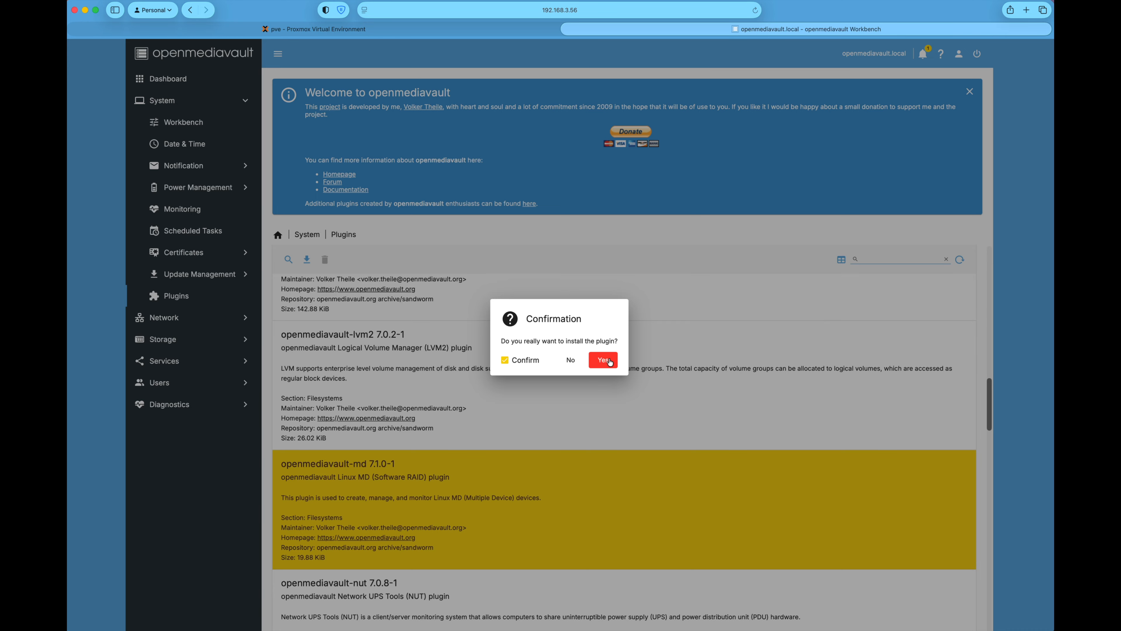
{"action": "left_click", "coordinate": [603, 360]}
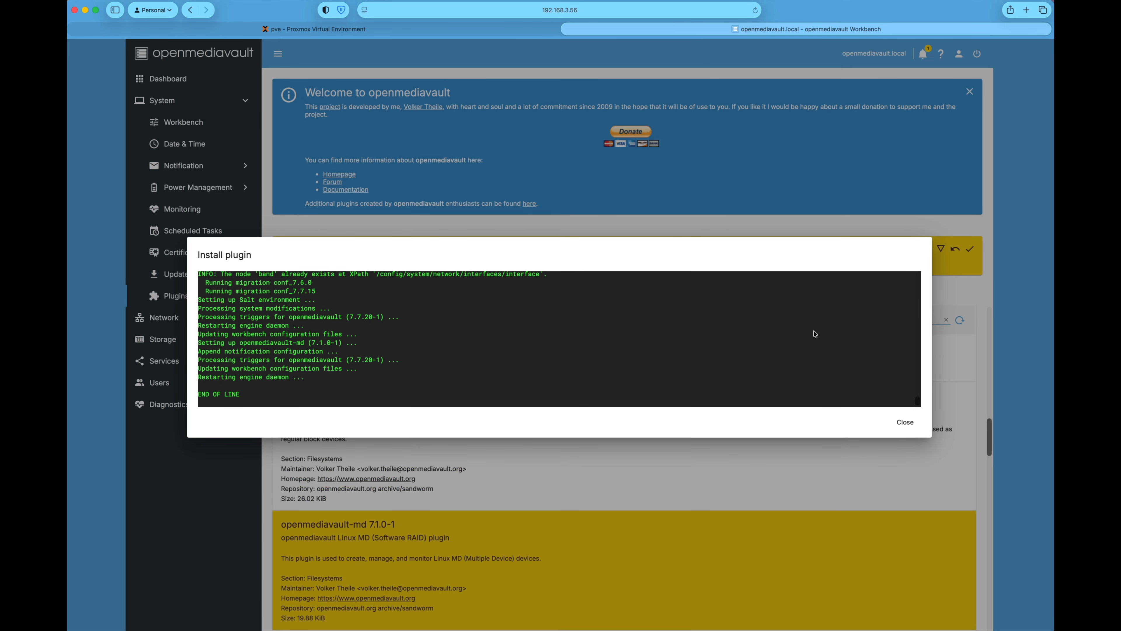
{"action": "left_click", "coordinate": [904, 423]}
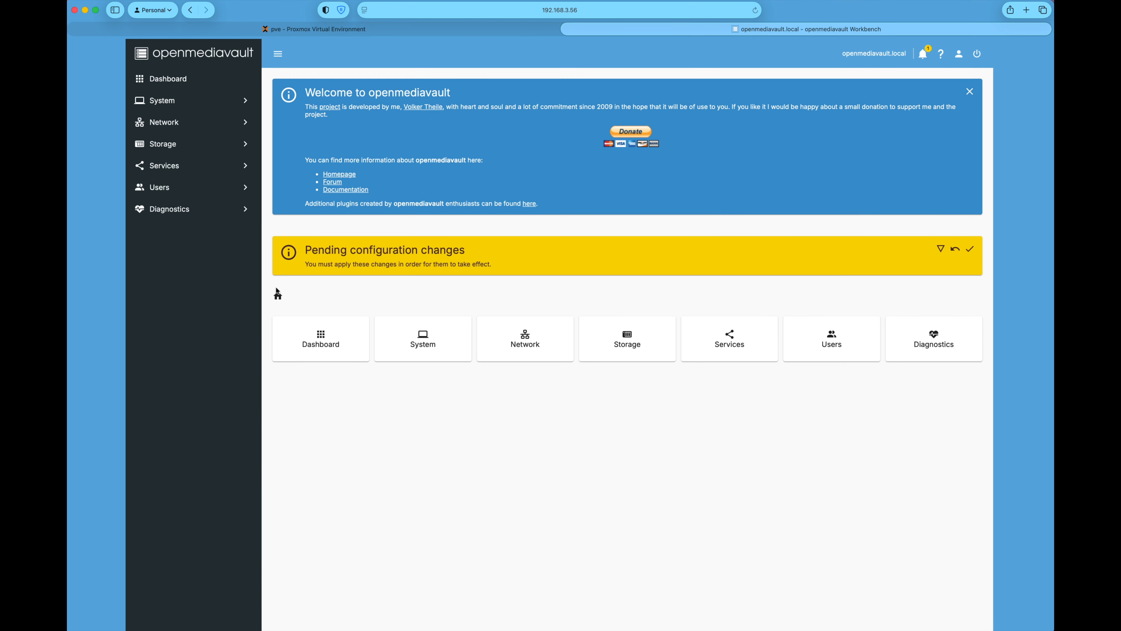
Apply the pending configuration changes, then go to Storage > Multiple Device
{"action": "left_click", "coordinate": [971, 250]}
{"action": "left_click", "coordinate": [627, 360]}
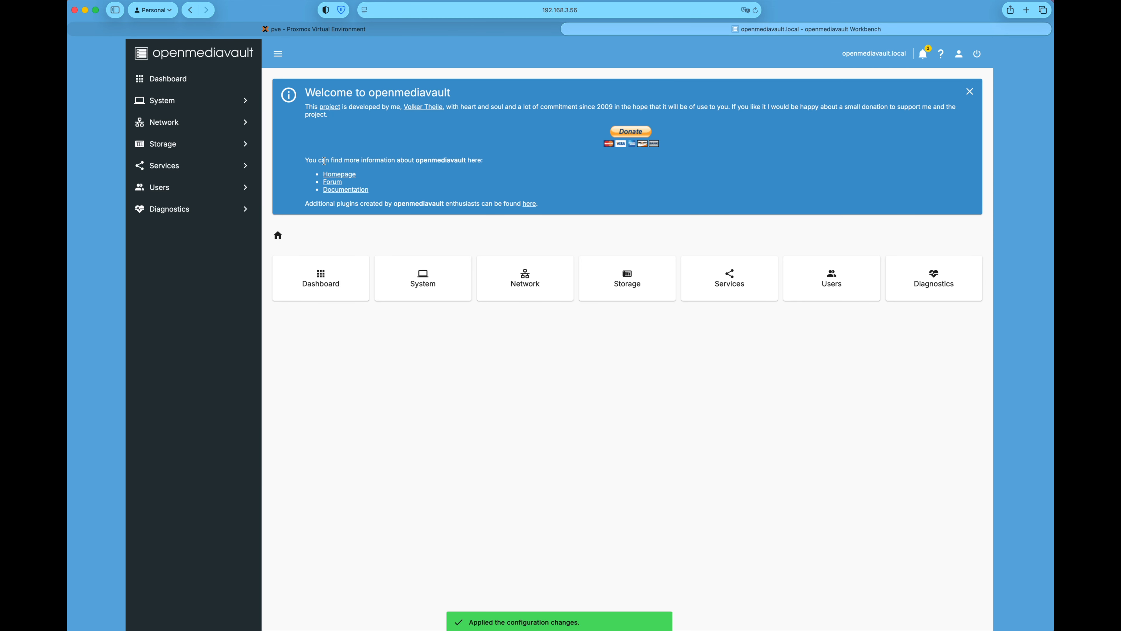
{"action": "left_click", "coordinate": [136, 149]}
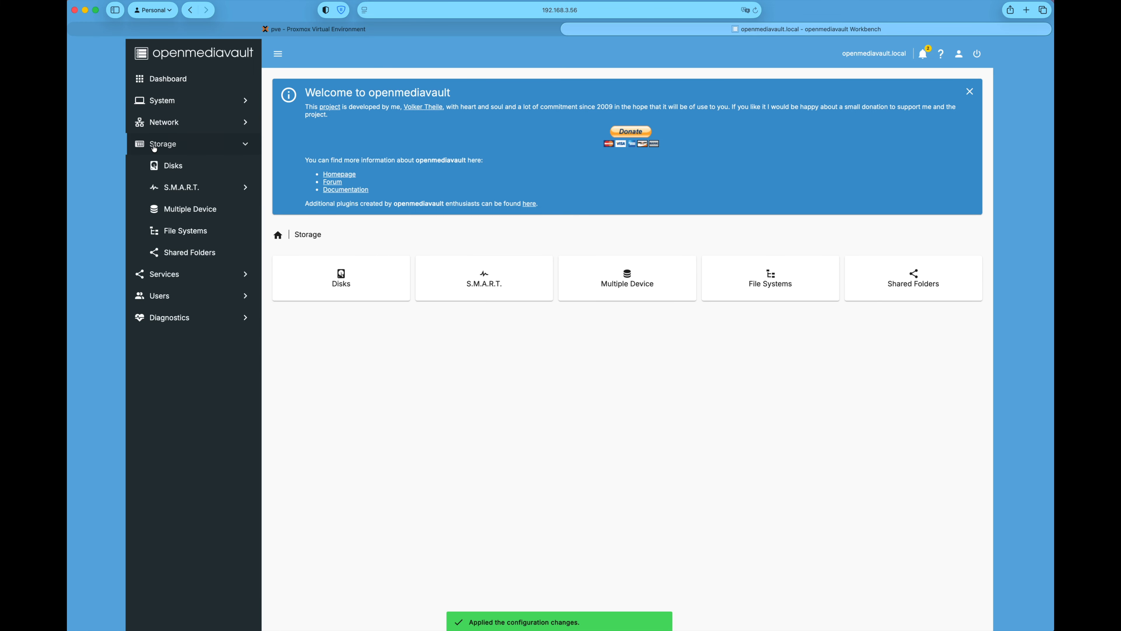
{"action": "left_click", "coordinate": [190, 211]}
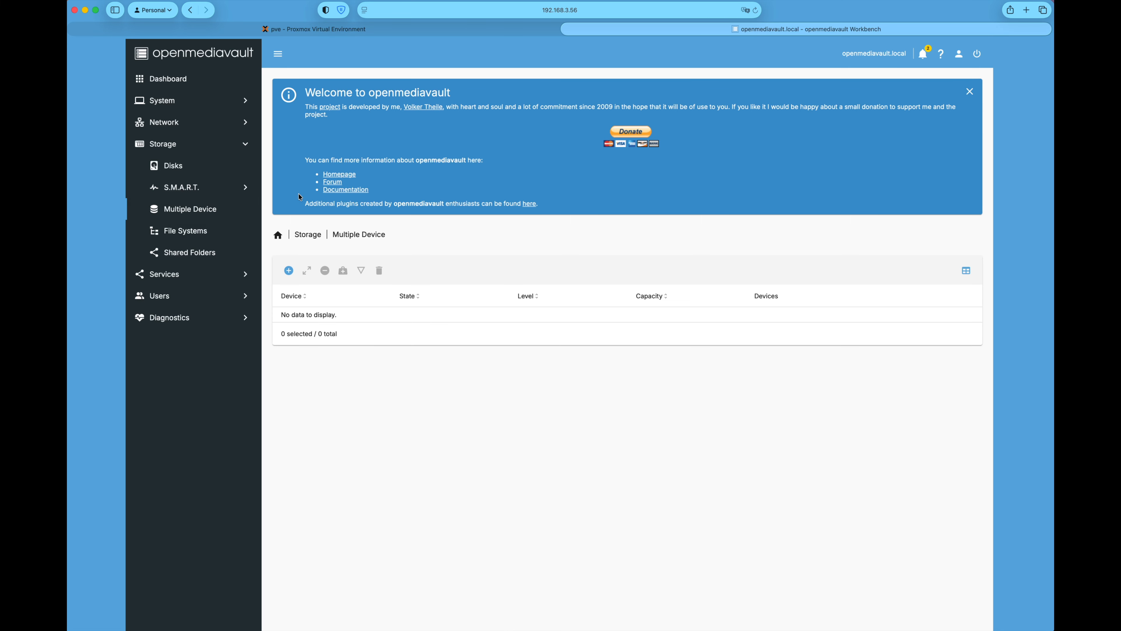
Add a new RAID device at level Mirror with disks /dev/sdb and /dev/sdc, and save it
{"action": "left_click", "coordinate": [289, 271]}
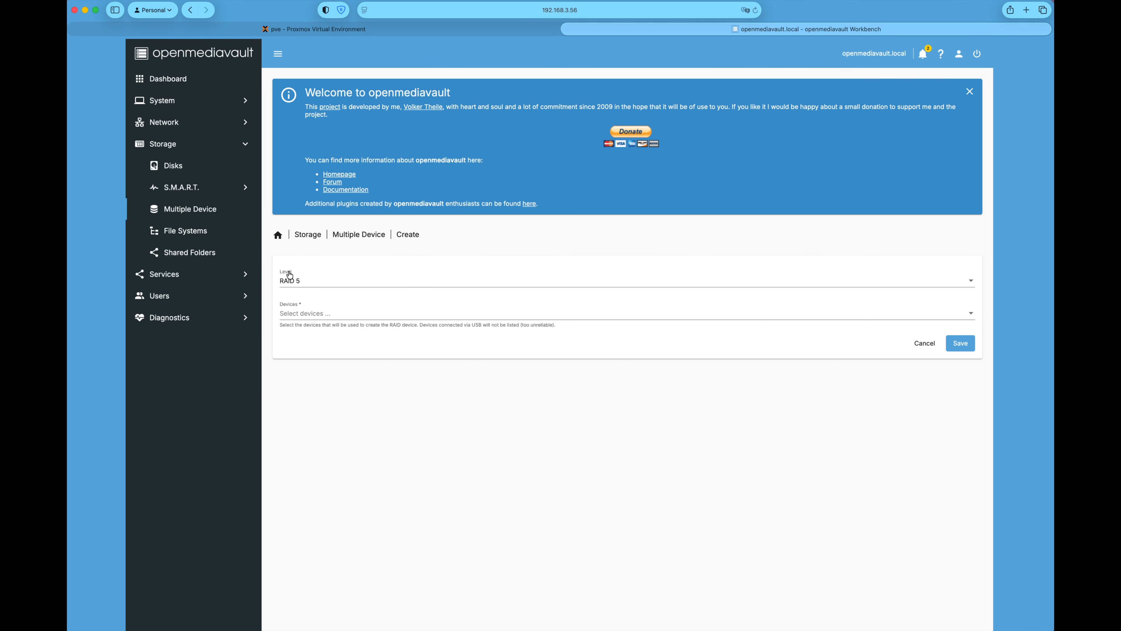
{"action": "left_click", "coordinate": [435, 283]}
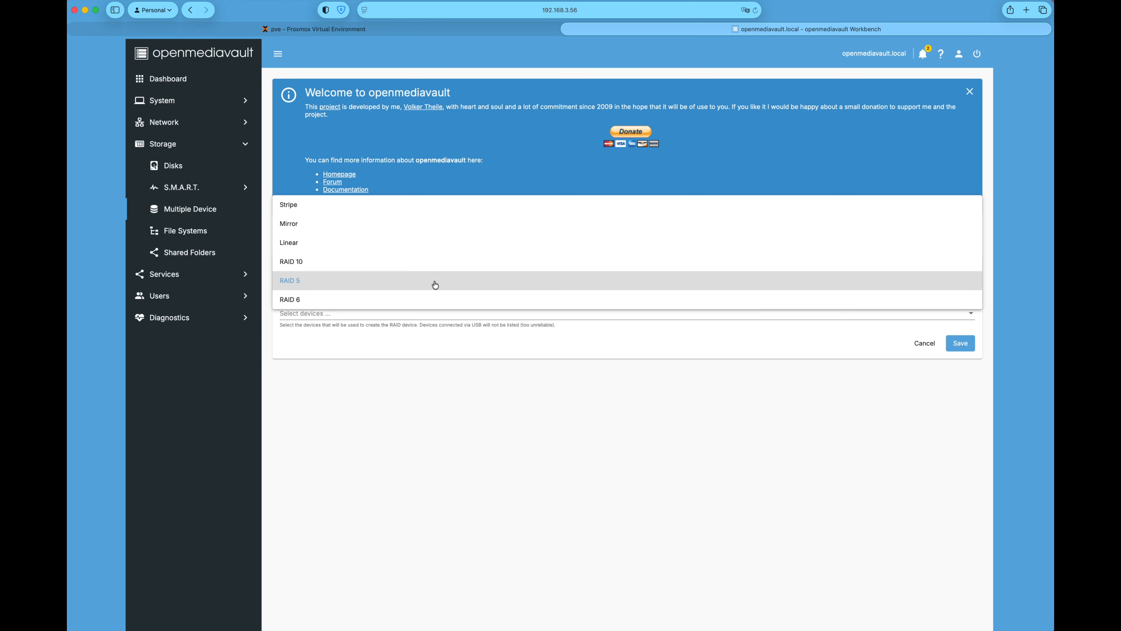
{"action": "left_click", "coordinate": [318, 225]}
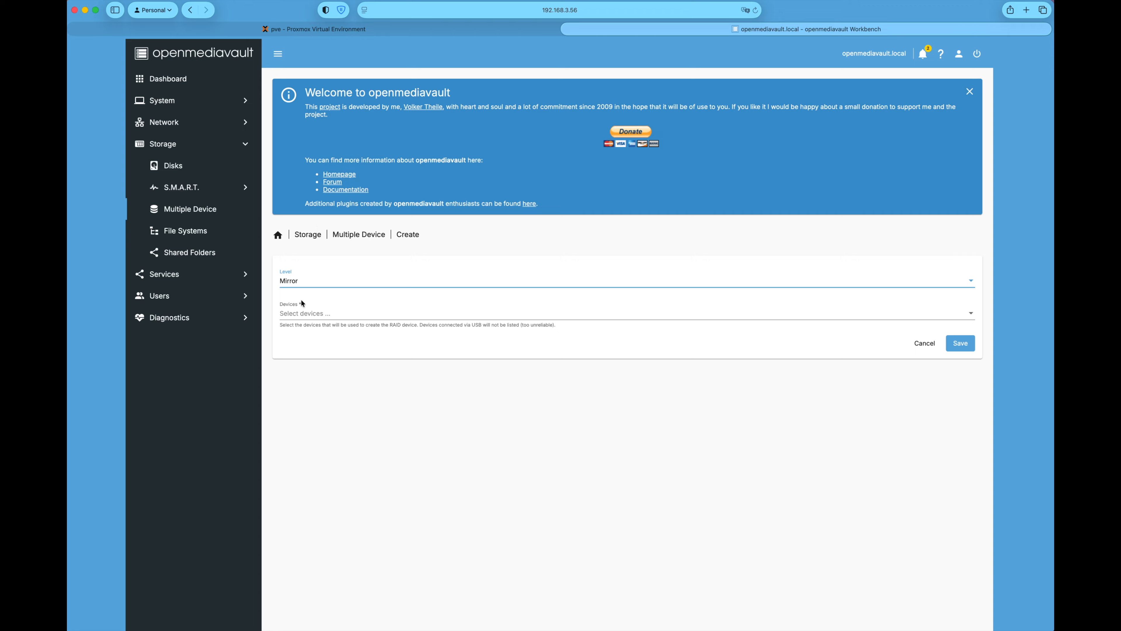
{"action": "left_click", "coordinate": [297, 314]}
{"action": "left_click", "coordinate": [273, 313]}
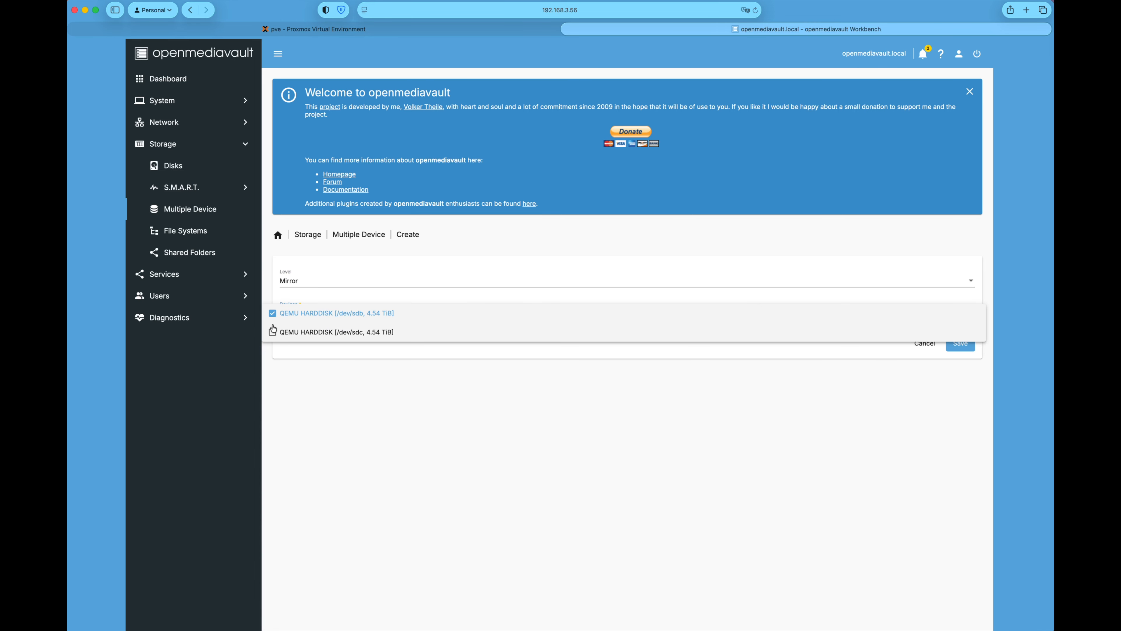
{"action": "left_click", "coordinate": [272, 332]}
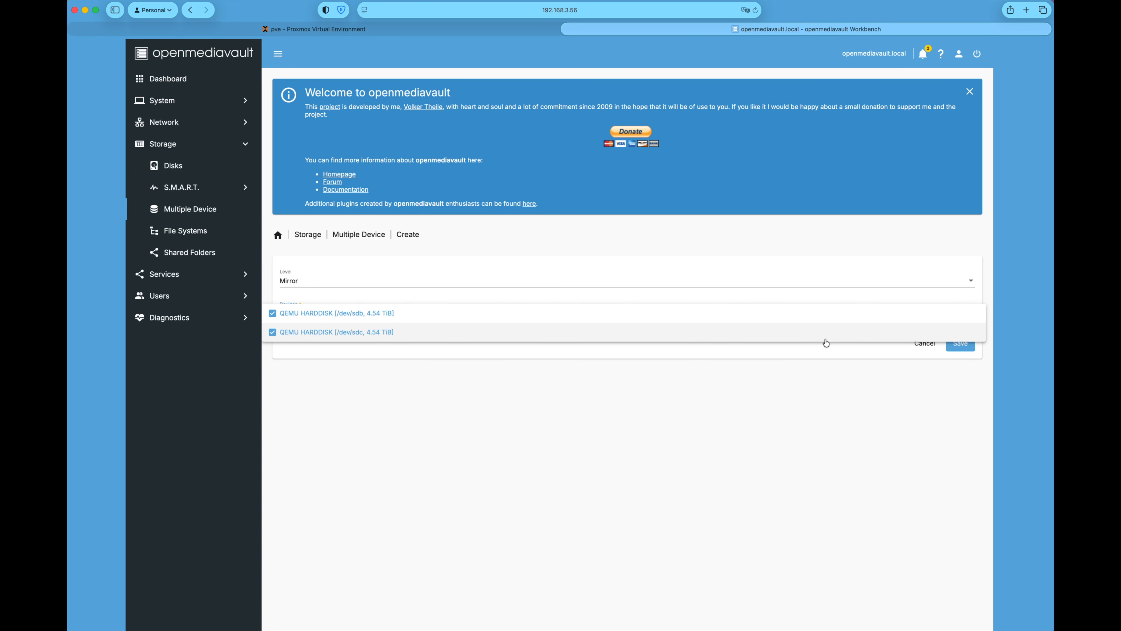
{"action": "left_click", "coordinate": [908, 365]}
{"action": "left_click", "coordinate": [966, 343]}
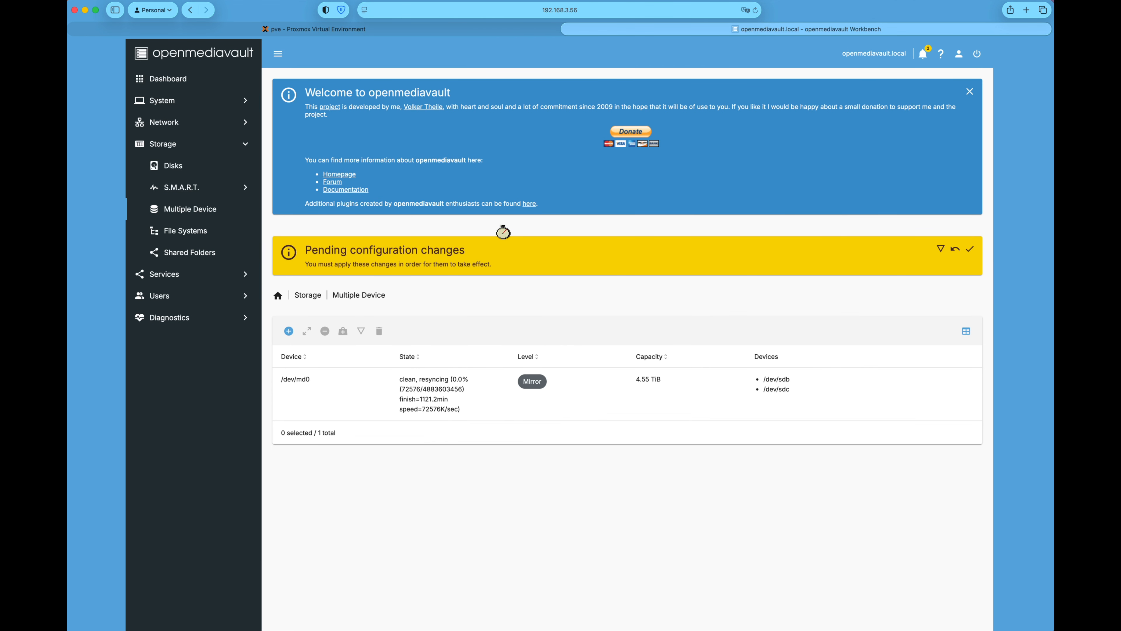
Apply the pending changes and confirm the /dev/md0 mirror reports a clean state
{"action": "left_click", "coordinate": [971, 250]}
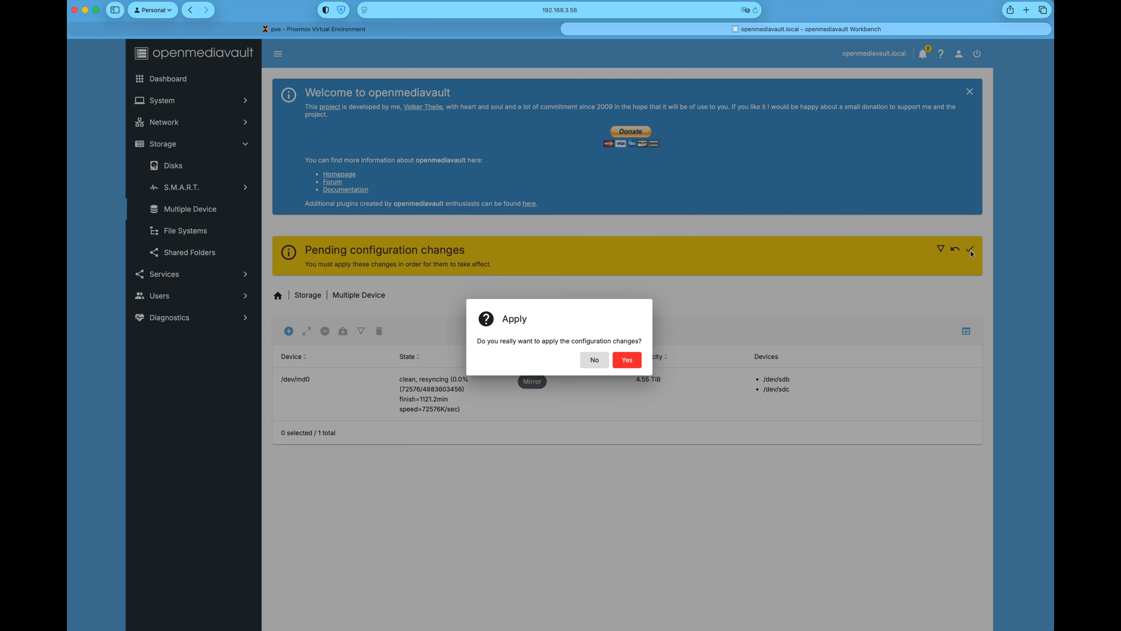
{"action": "left_click", "coordinate": [626, 362]}
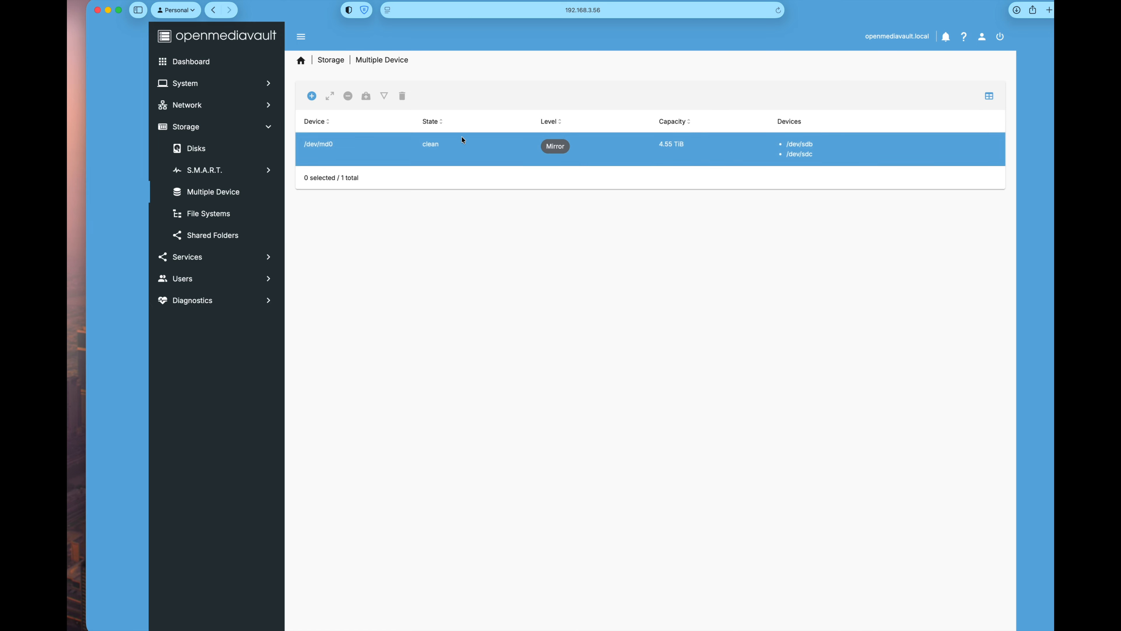
{"action": "left_click_drag", "start_coordinate": [423, 145], "coordinate": [471, 138]}
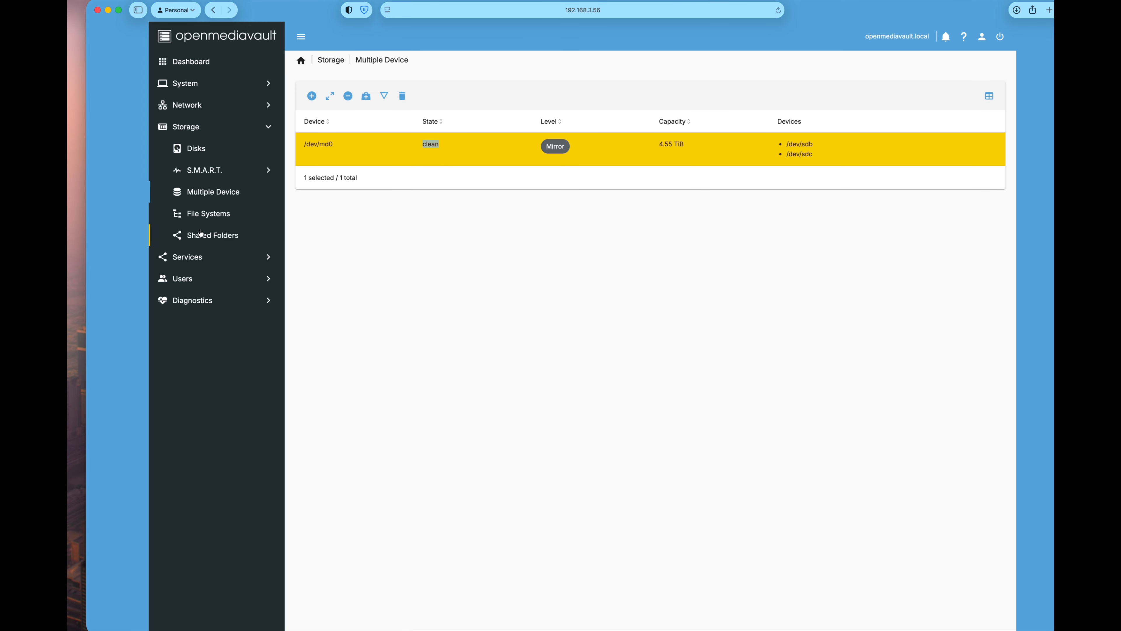
Mount the /dev/md0 EXT4 file system under Storage > File Systems and apply the change
{"action": "left_click", "coordinate": [214, 220]}
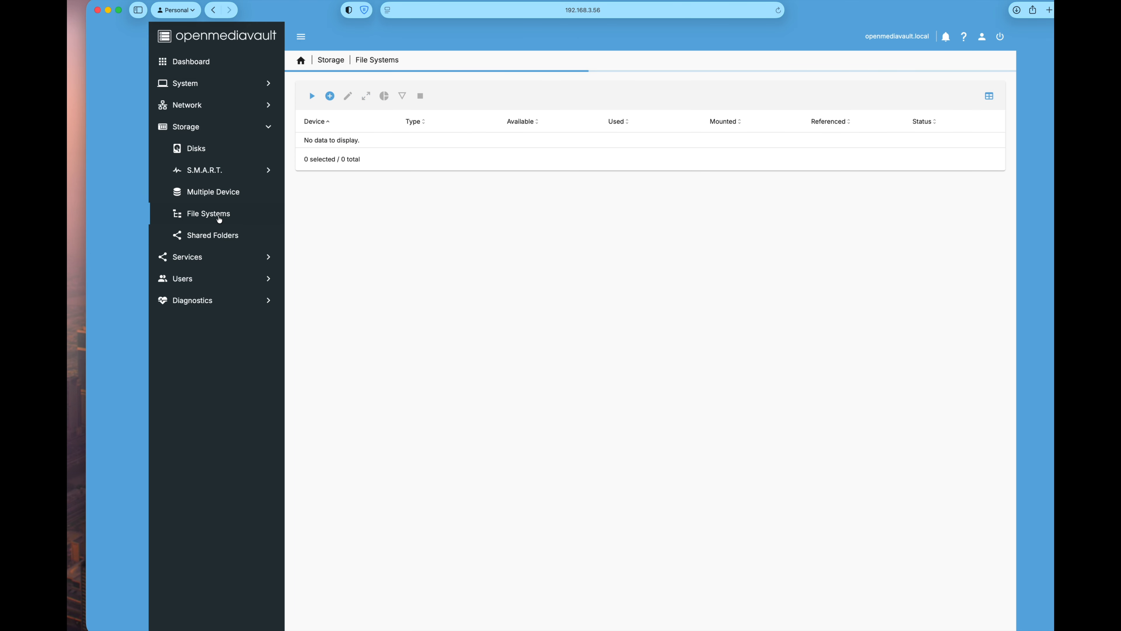
{"action": "left_click", "coordinate": [311, 97]}
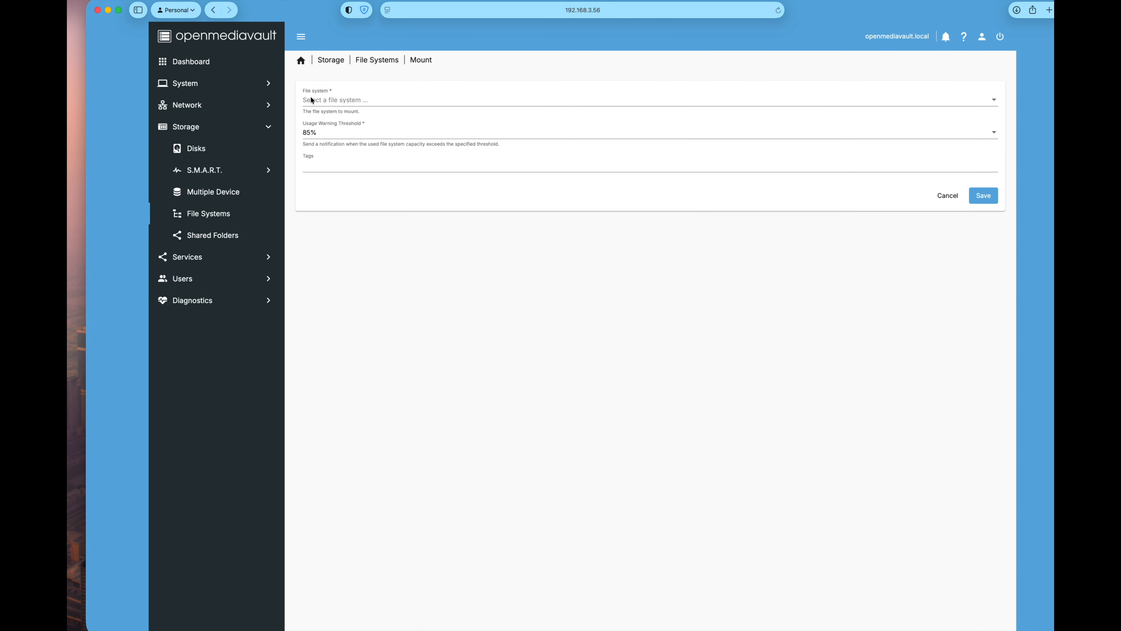
{"action": "left_click", "coordinate": [345, 101]}
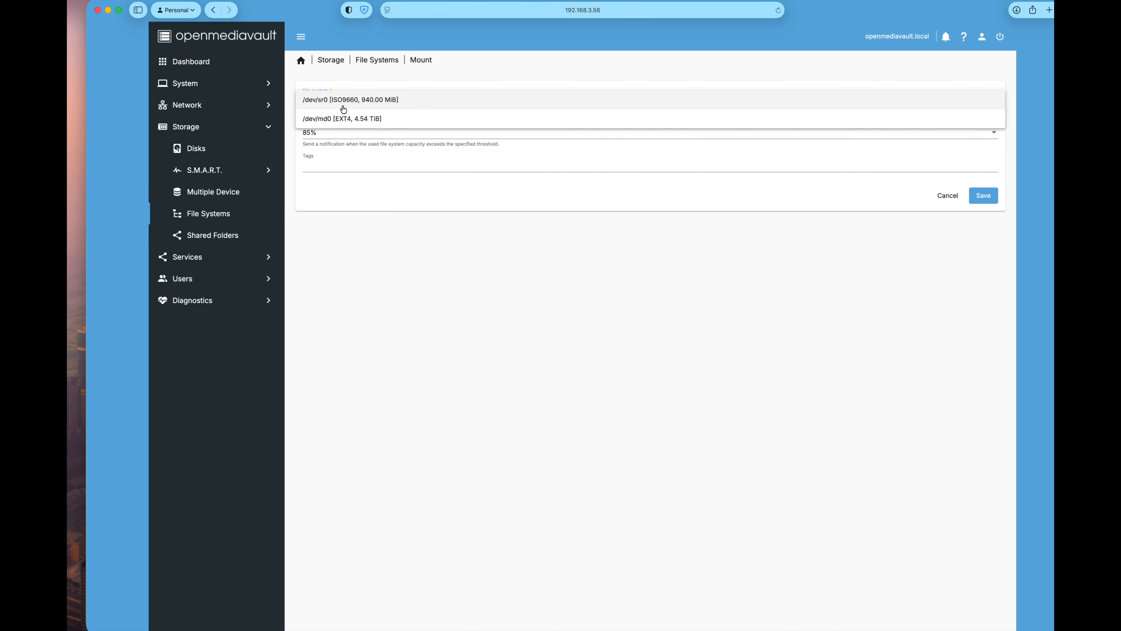
{"action": "left_click", "coordinate": [339, 119]}
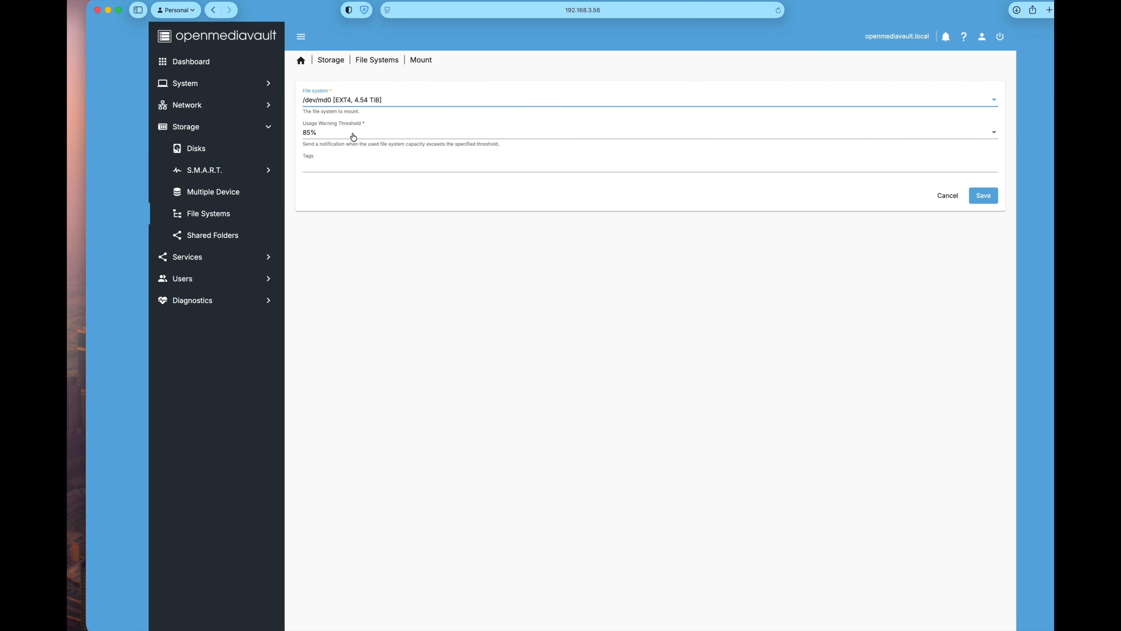
{"action": "left_click", "coordinate": [991, 198]}
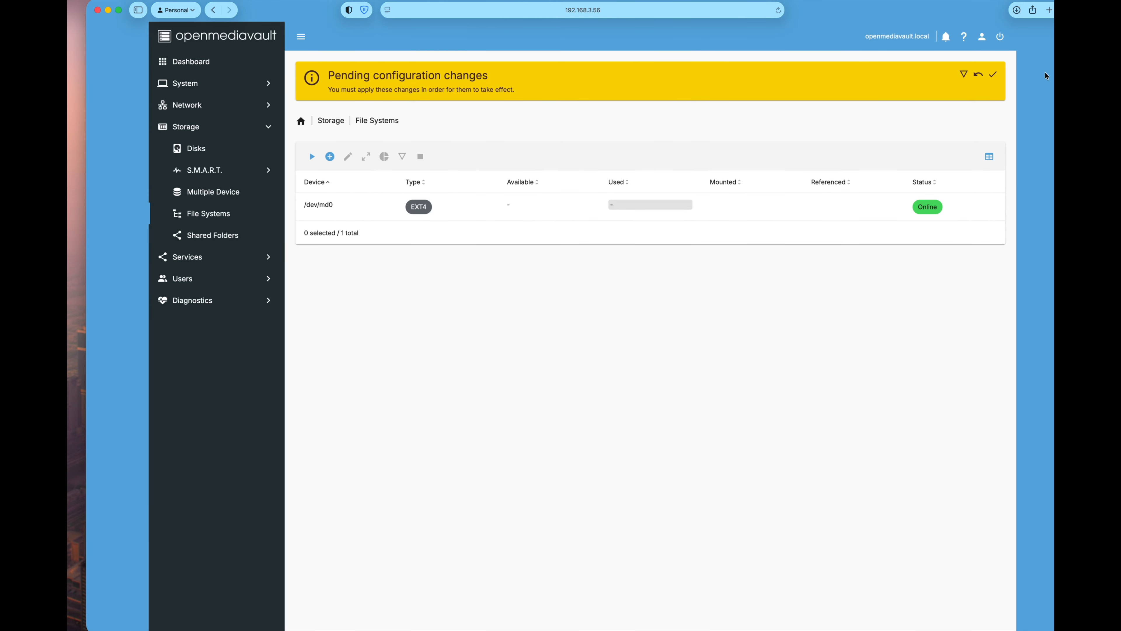
{"action": "left_click", "coordinate": [994, 75]}
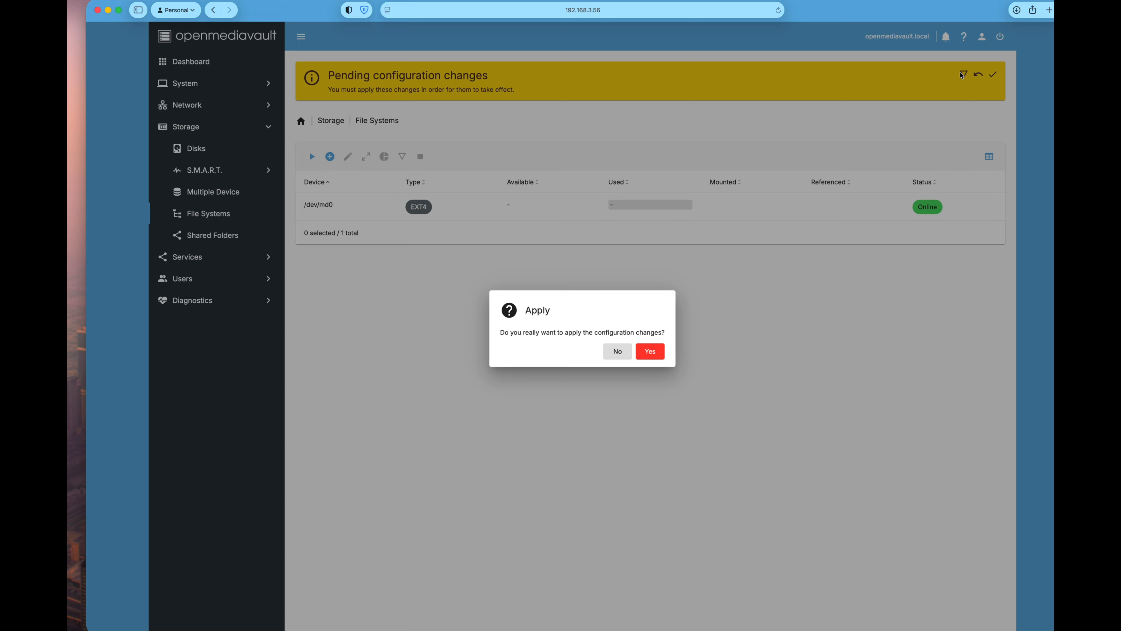
{"action": "left_click", "coordinate": [662, 357]}
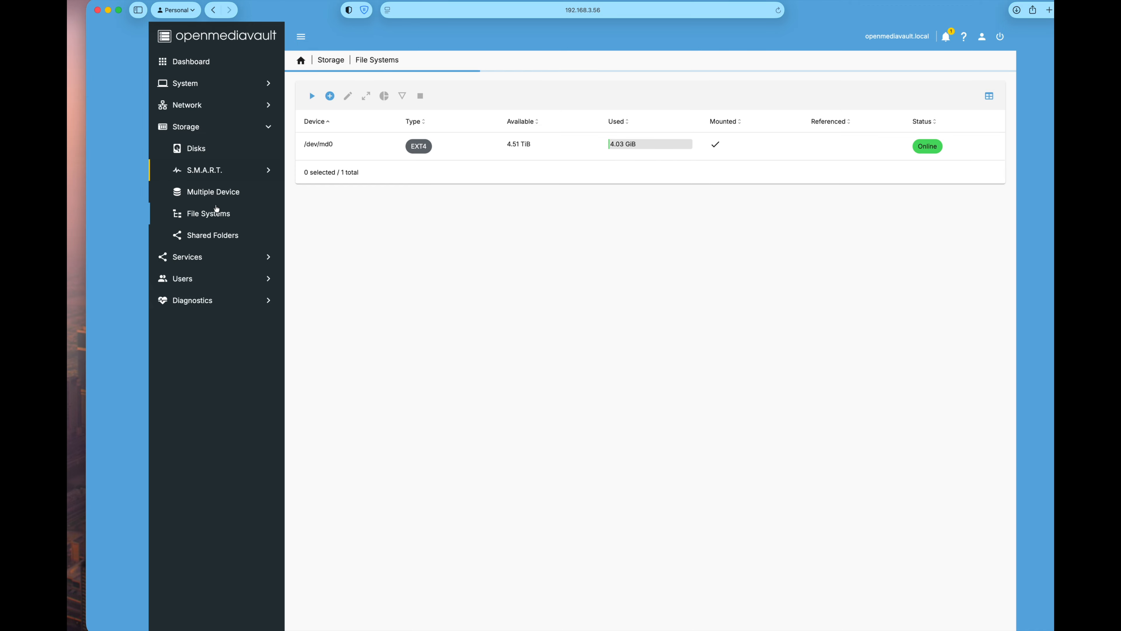
{"action": "left_click", "coordinate": [230, 240]}
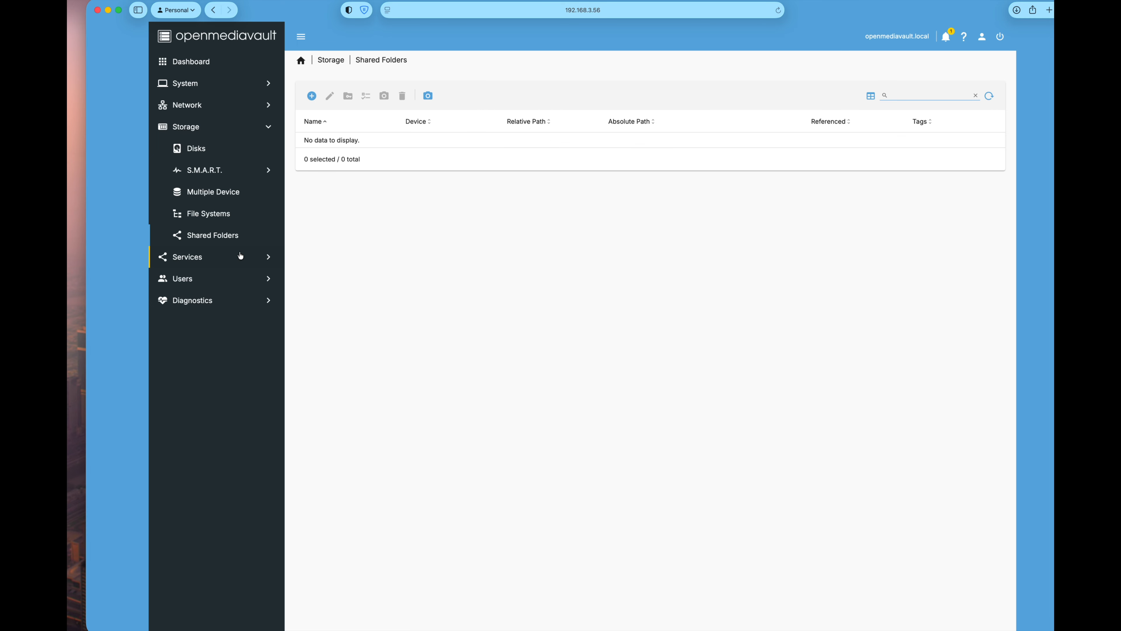
Create shared folder Nast_test on /dev/md0 with users read/write and others read-only permissions
{"action": "left_click", "coordinate": [310, 96]}
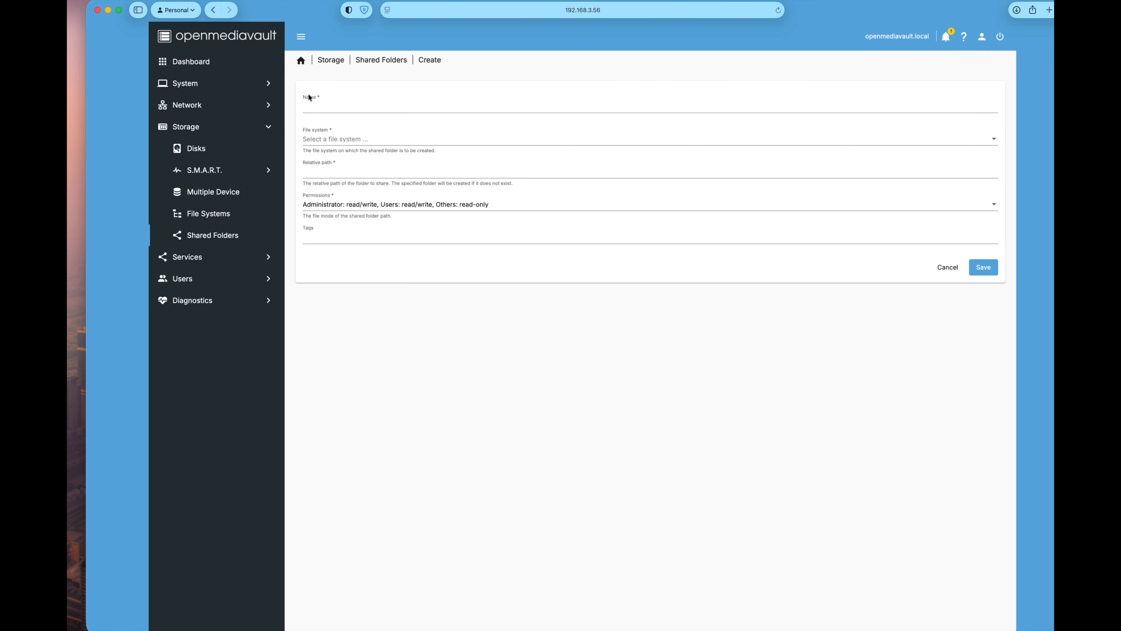
{"action": "left_click", "coordinate": [334, 105]}
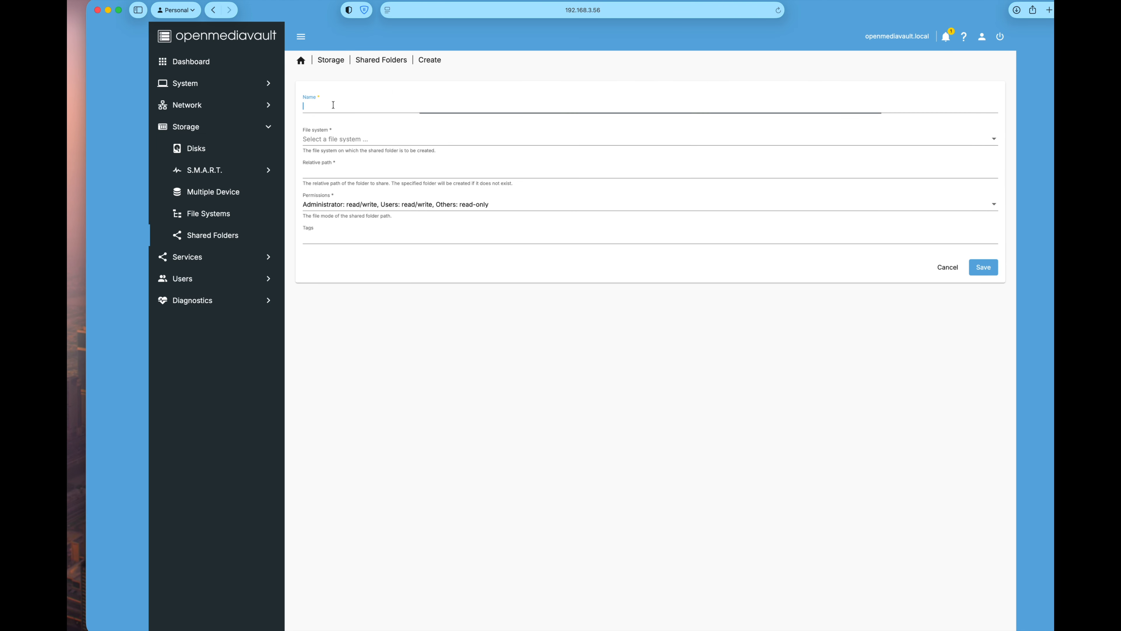
{"action": "type", "text": "nast_te"}
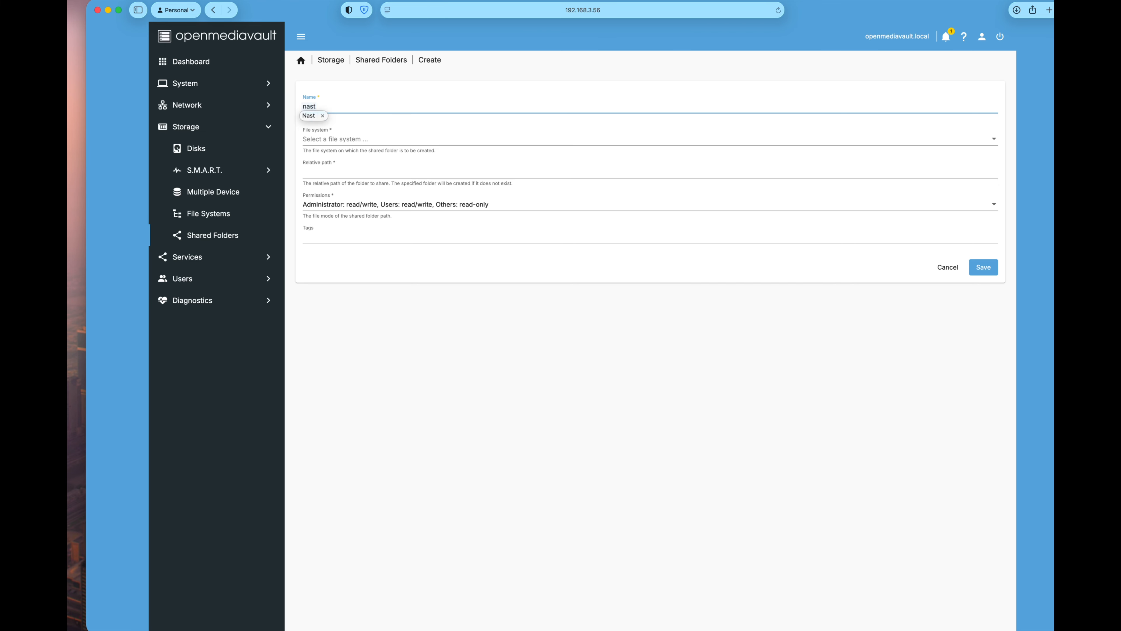
{"action": "left_click", "coordinate": [351, 140]}
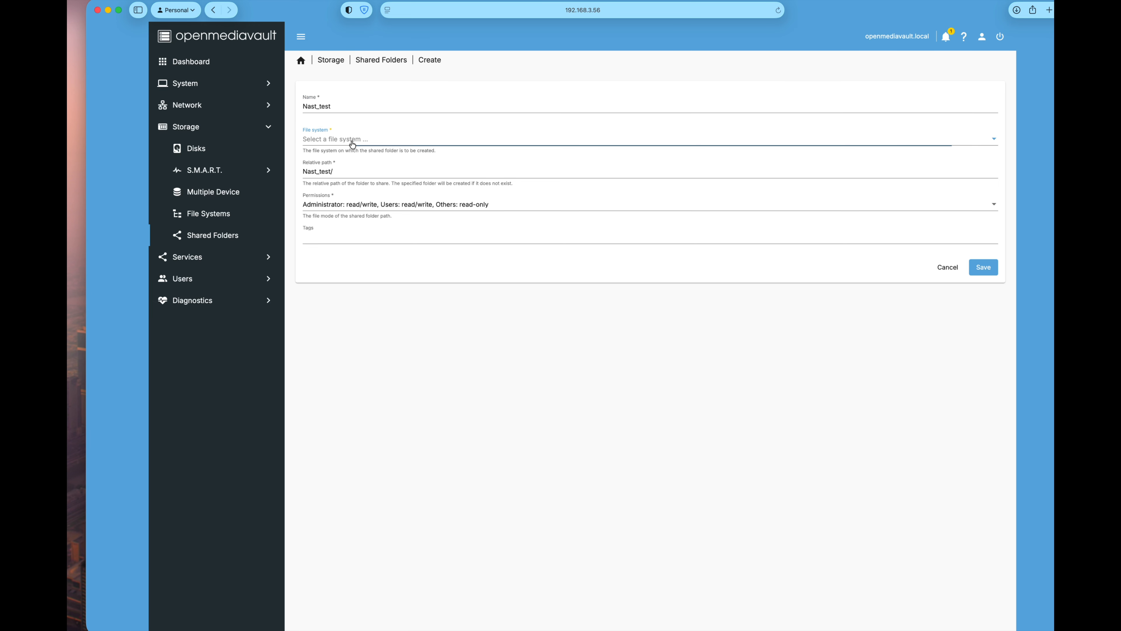
{"action": "left_click", "coordinate": [363, 139]}
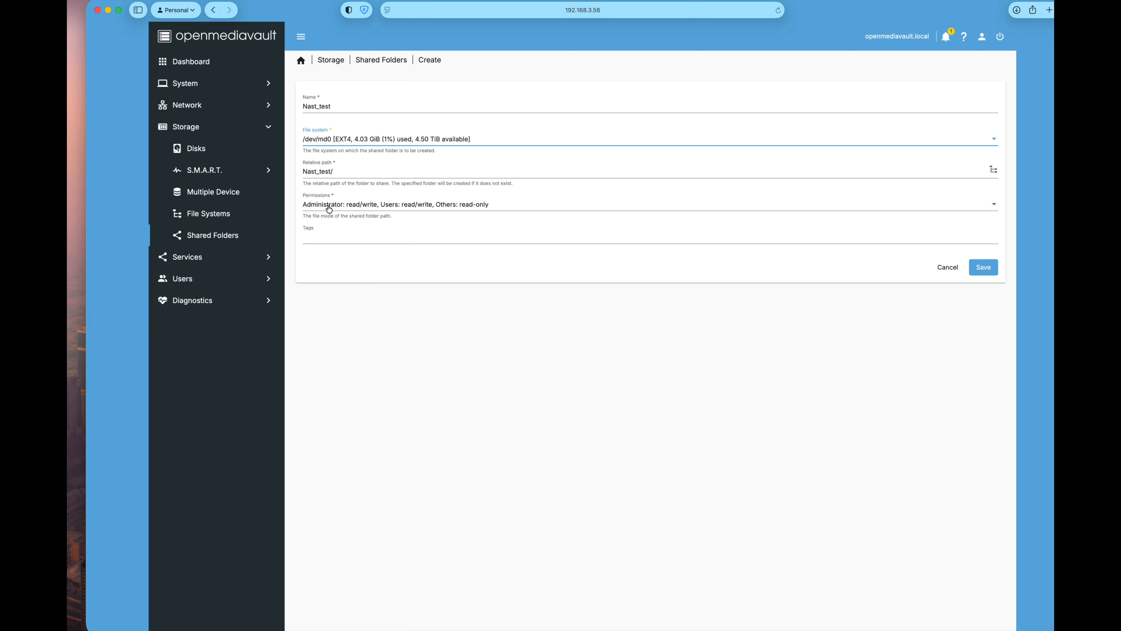
{"action": "left_click", "coordinate": [419, 209]}
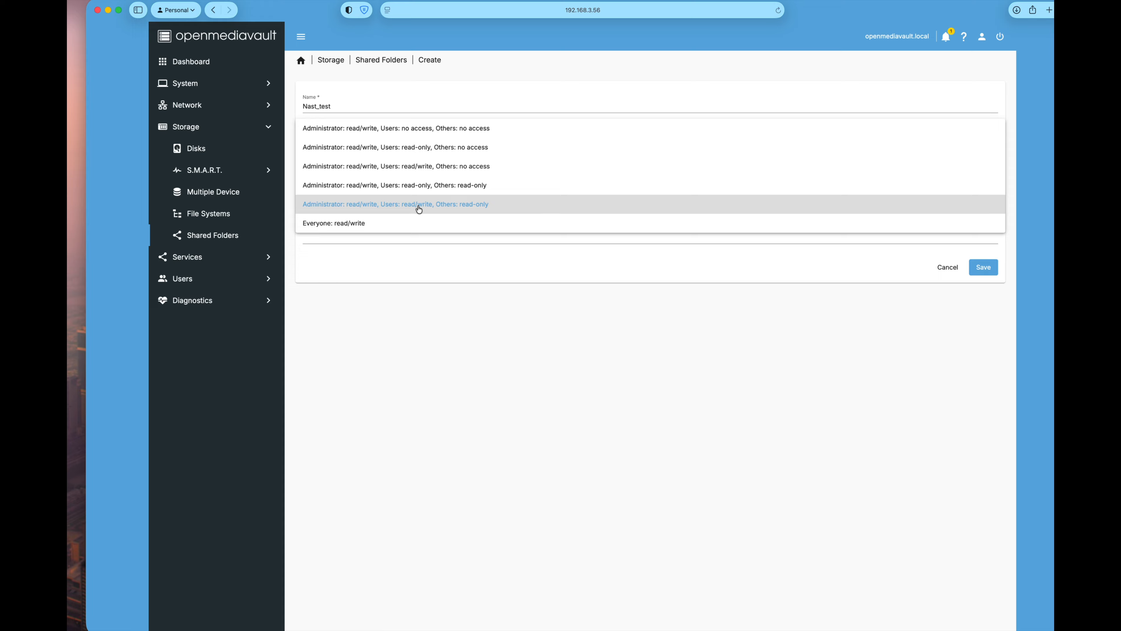
{"action": "left_click", "coordinate": [419, 209]}
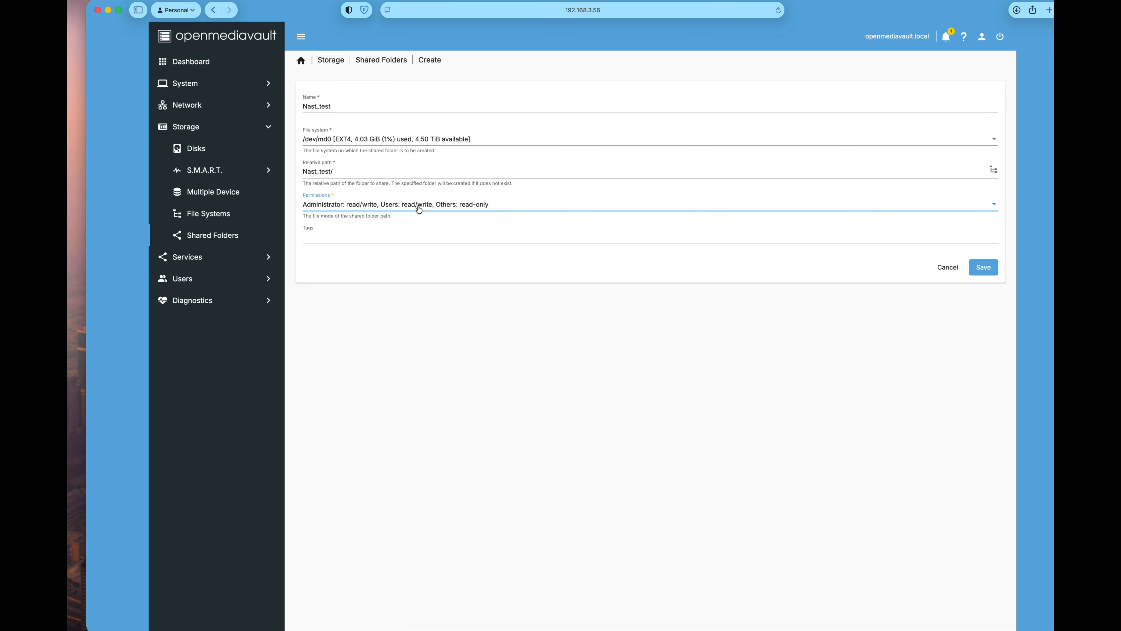
{"action": "left_click", "coordinate": [987, 270]}
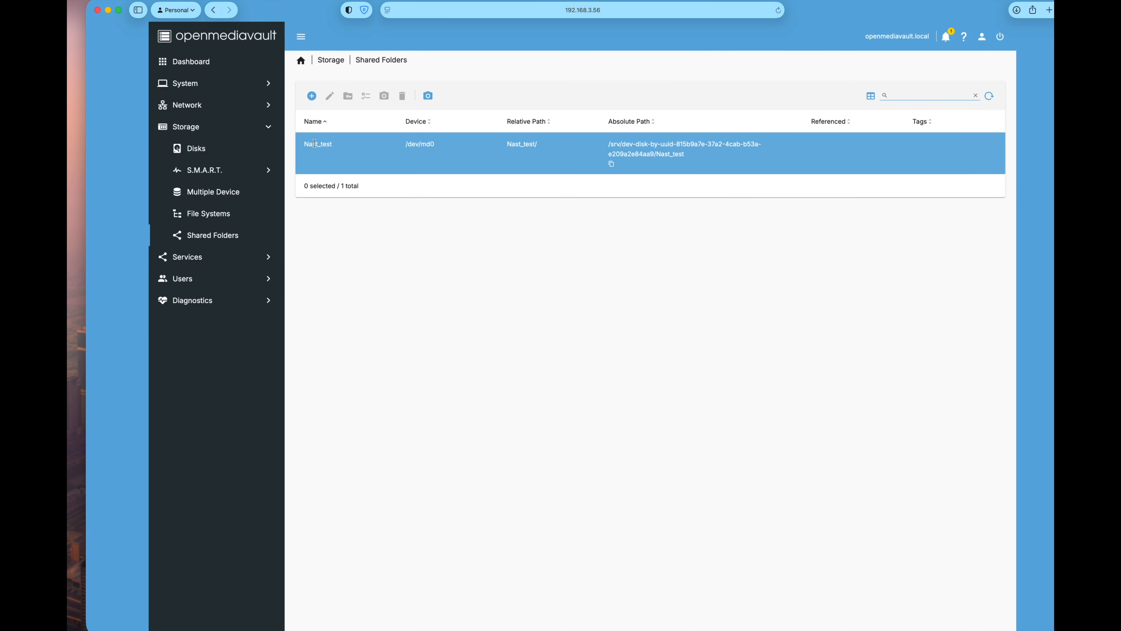
{"action": "left_click", "coordinate": [324, 139]}
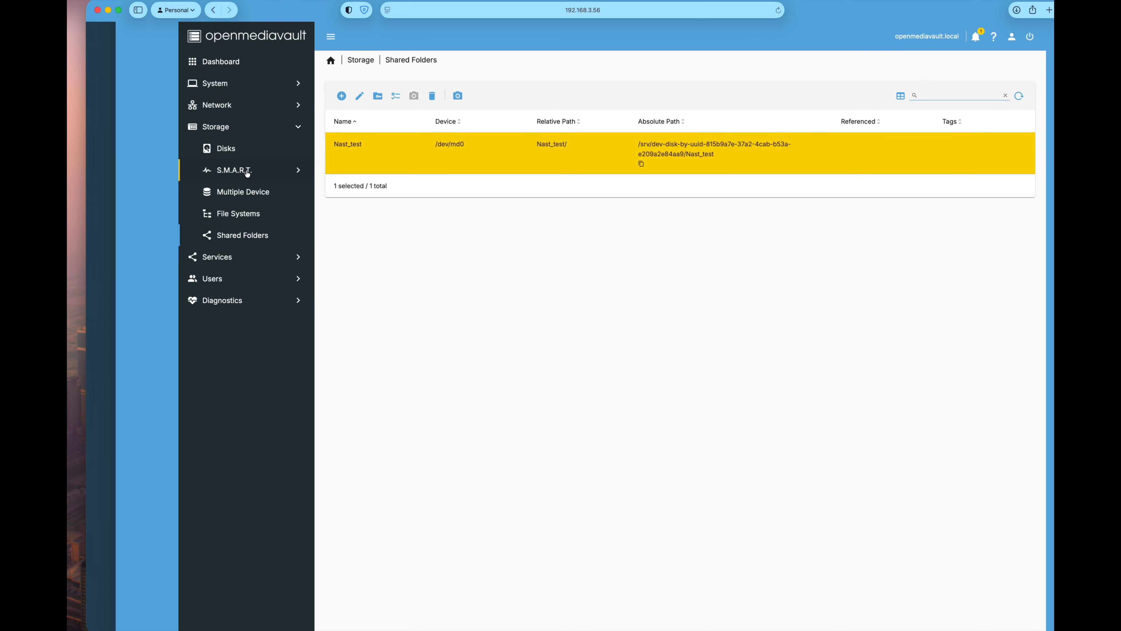
Open the Create user form under Users > Users in openmediavault
{"action": "left_click", "coordinate": [195, 279]}
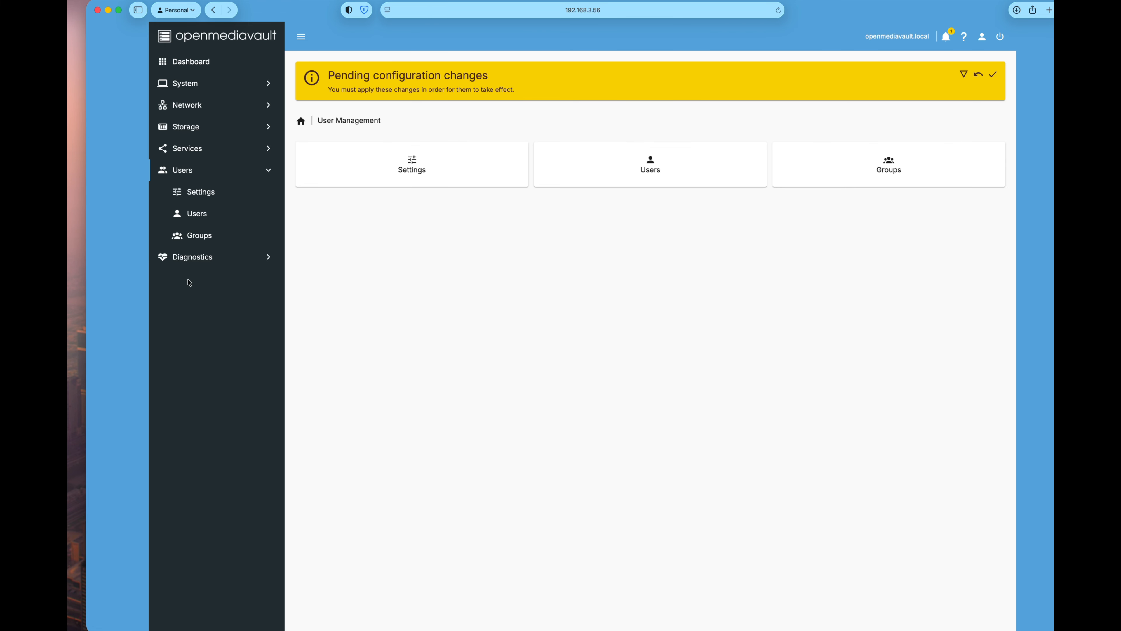
{"action": "left_click", "coordinate": [198, 220]}
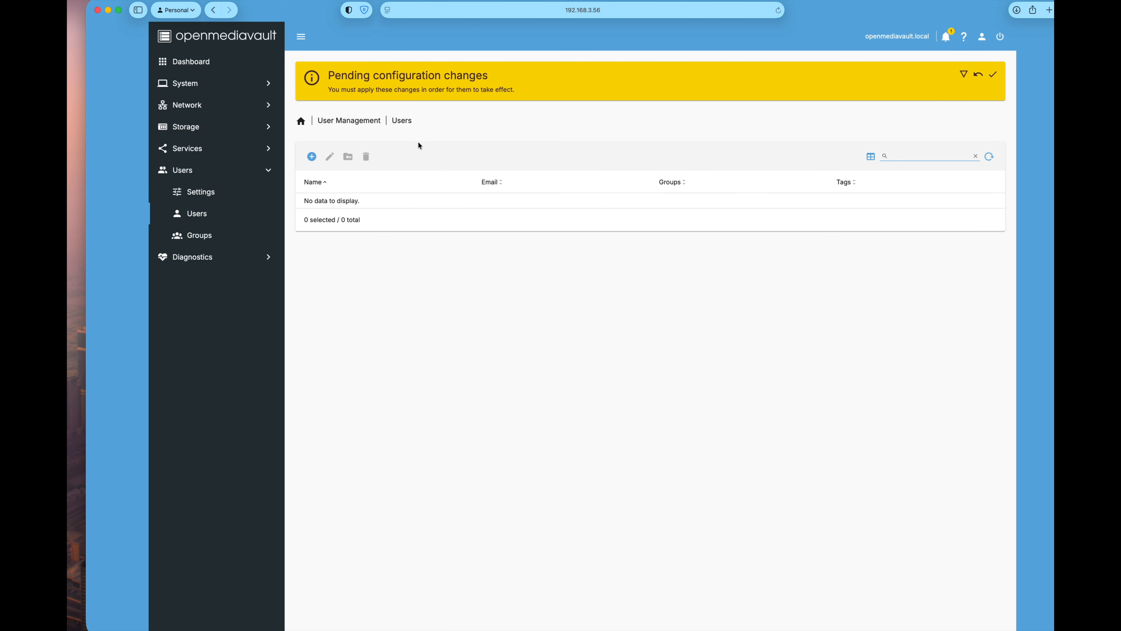
{"action": "left_click", "coordinate": [312, 155]}
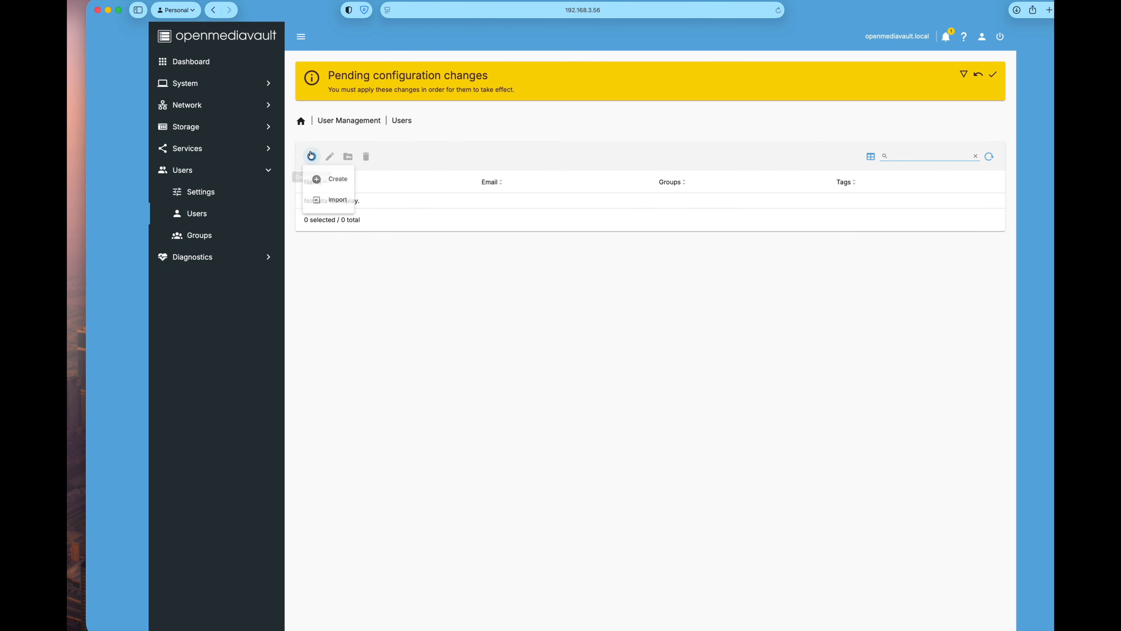
{"action": "left_click", "coordinate": [332, 185]}
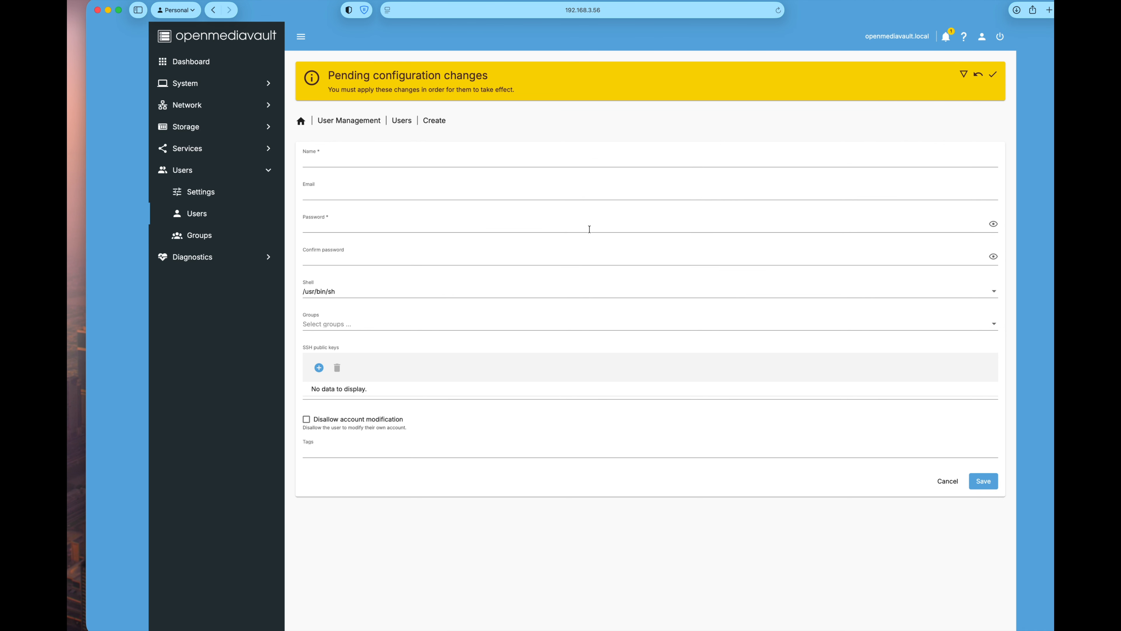
Enter the username test1 and the account password twice
{"action": "left_click", "coordinate": [338, 158]}
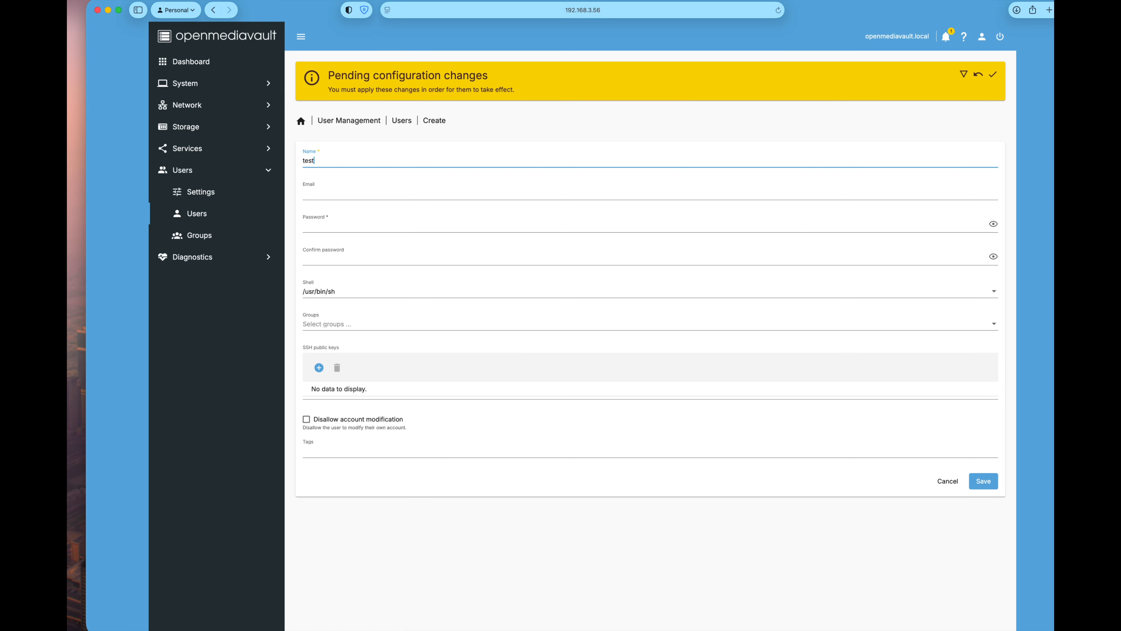
{"action": "left_click", "coordinate": [335, 224]}
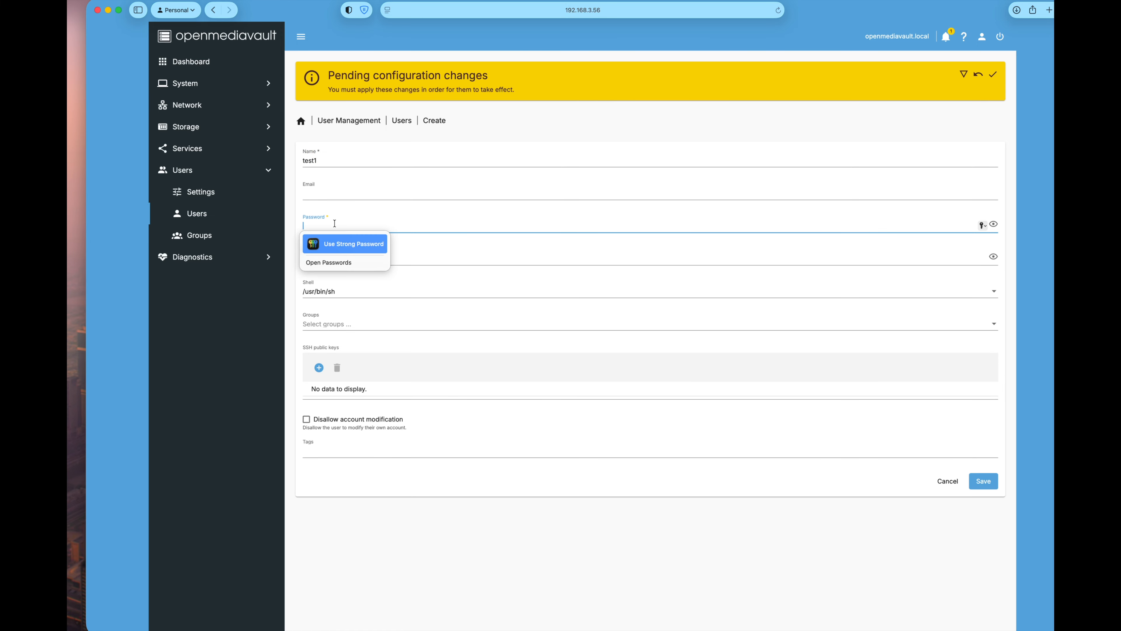
{"action": "type", "text": "test1"}
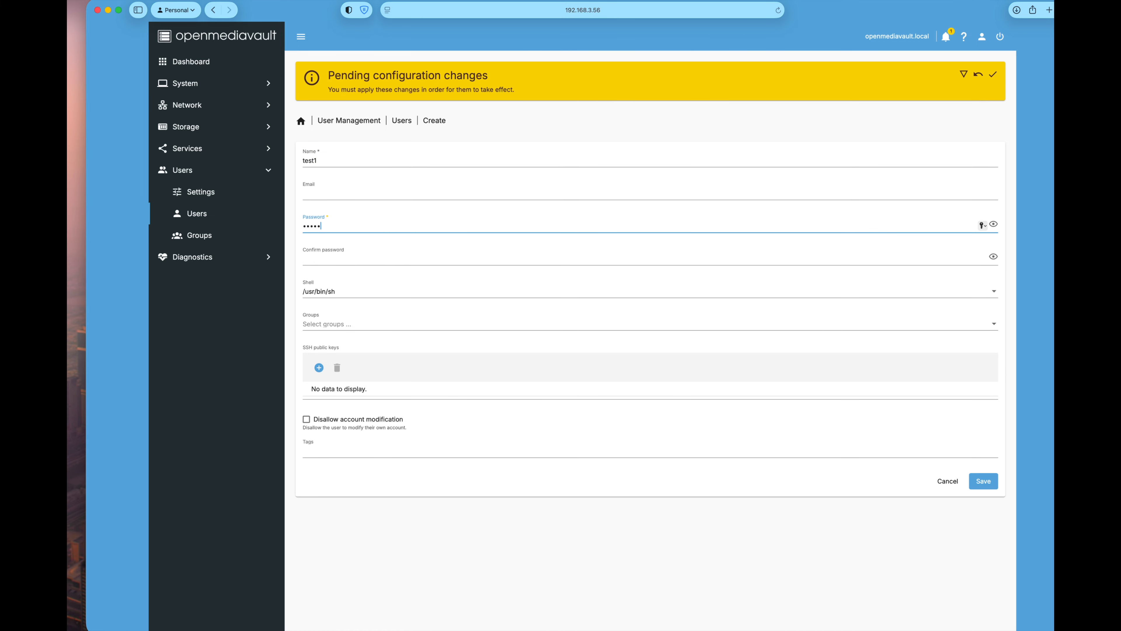
{"action": "key", "text": "BackSpace"}
{"action": "key", "text": "BackSpace"}
{"action": "key", "text": "BackSpace"}
{"action": "type", "text": "•••••••••"}
{"action": "key", "text": "Tab"}
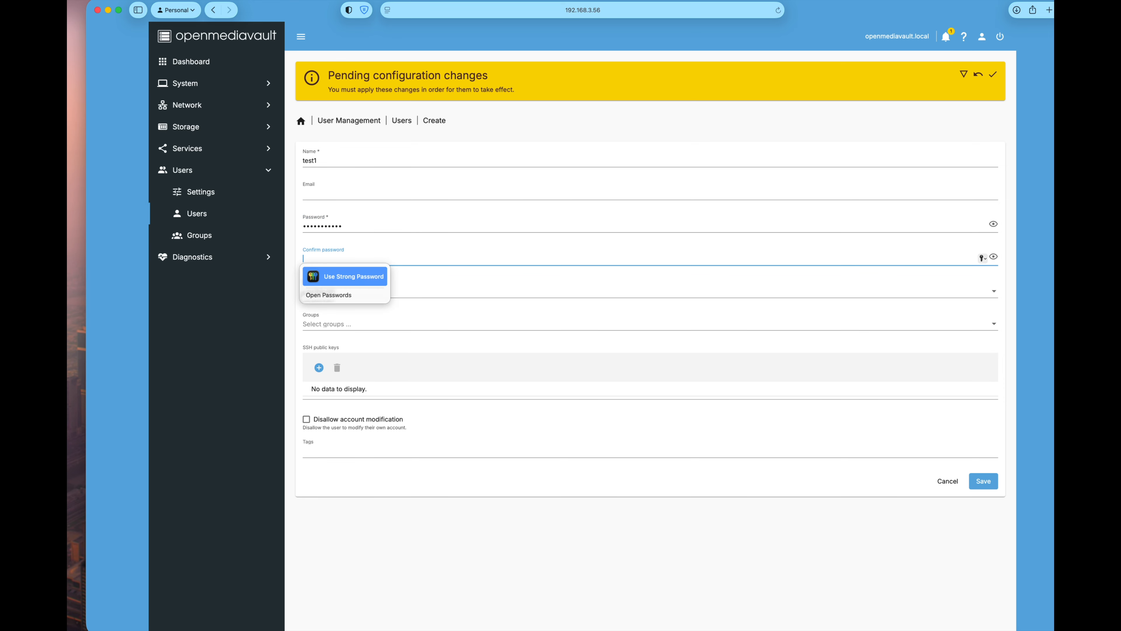
{"action": "type", "text": "•••••••••"}
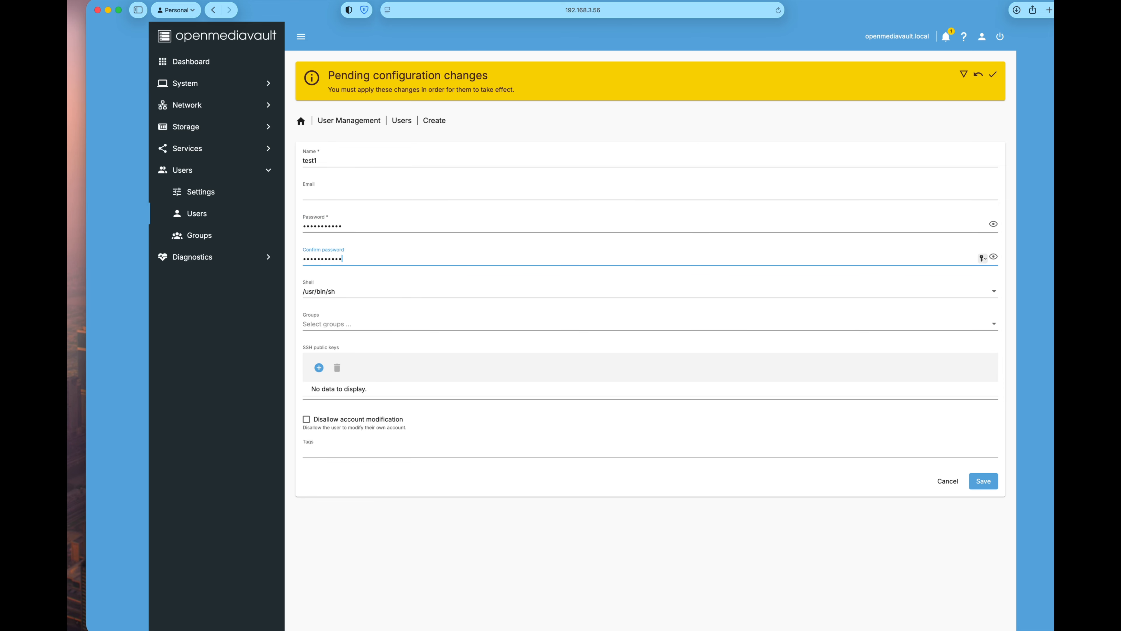
Add the user to the users group, save it, dismiss the browser prompt, and go to Services
{"action": "left_click", "coordinate": [327, 327]}
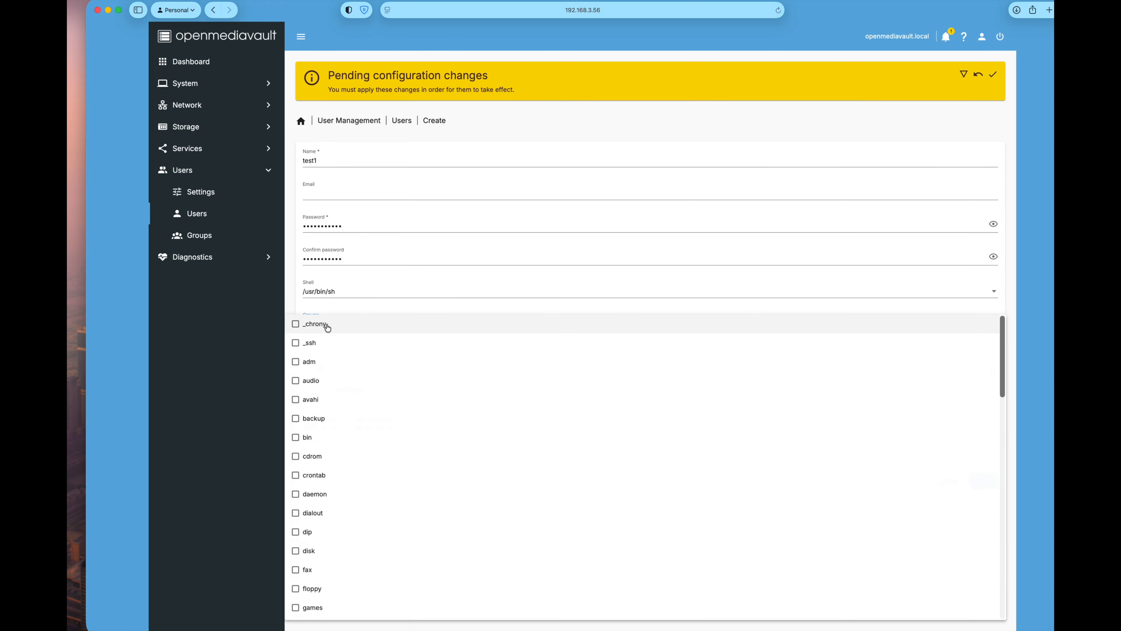
{"action": "scroll", "coordinate": [388, 438], "scroll_direction": "down", "scroll_amount": 15}
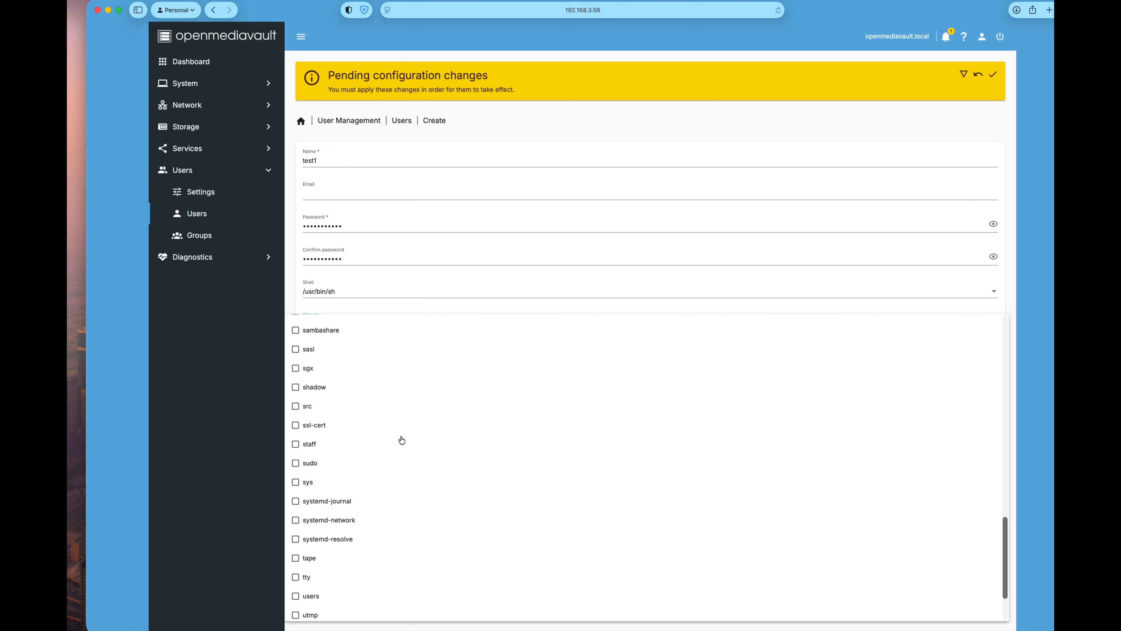
{"action": "left_click", "coordinate": [295, 518]}
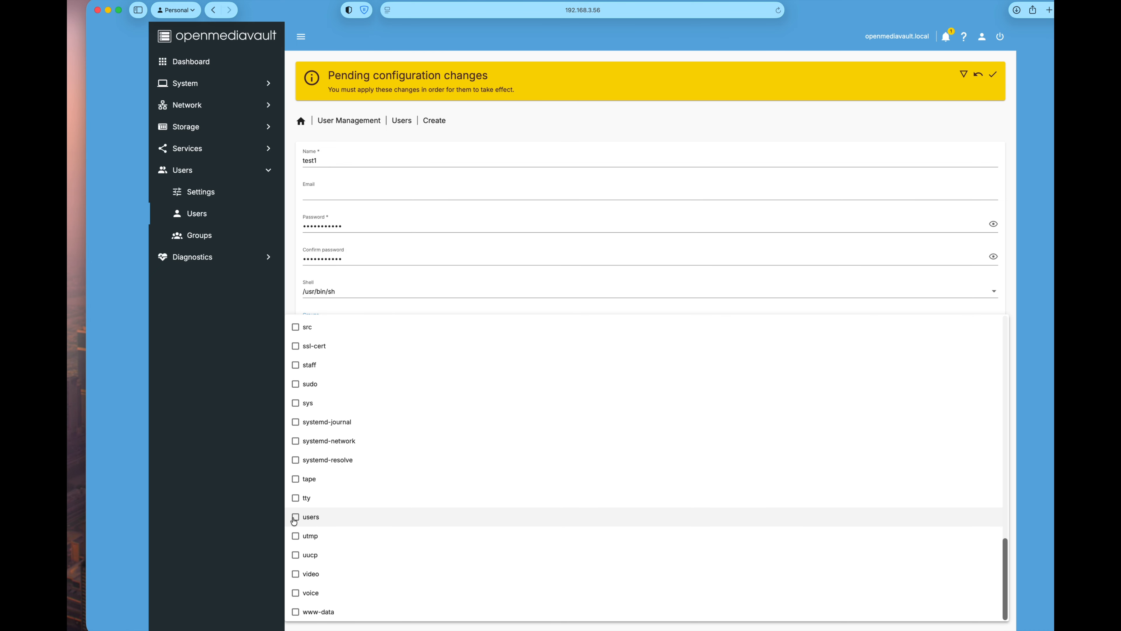
{"action": "left_click", "coordinate": [294, 259]}
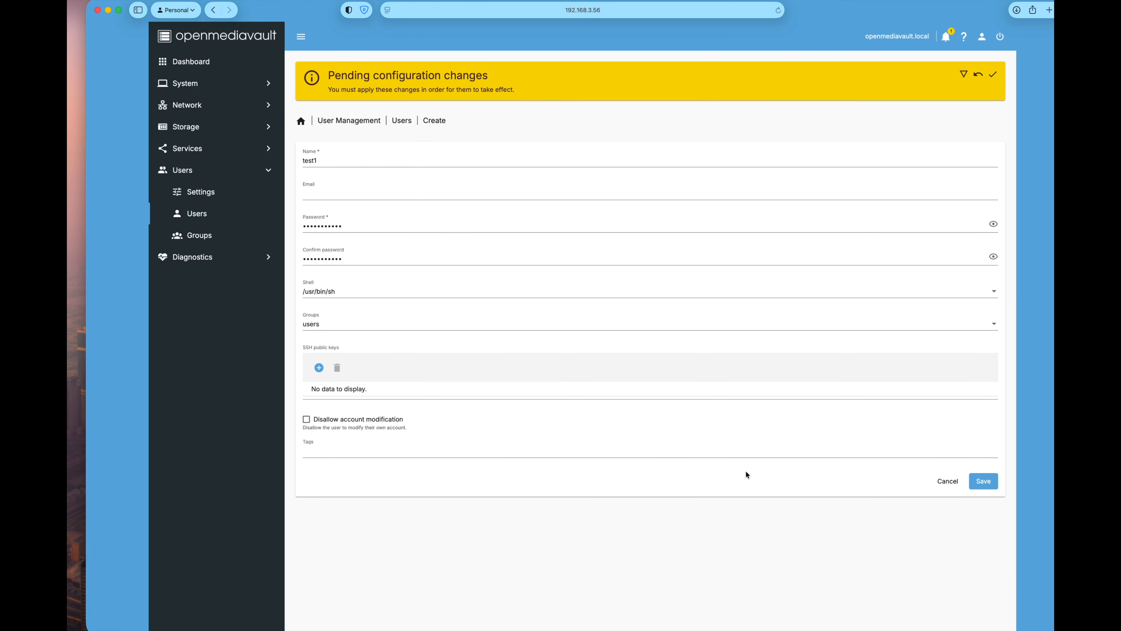
{"action": "left_click", "coordinate": [984, 483]}
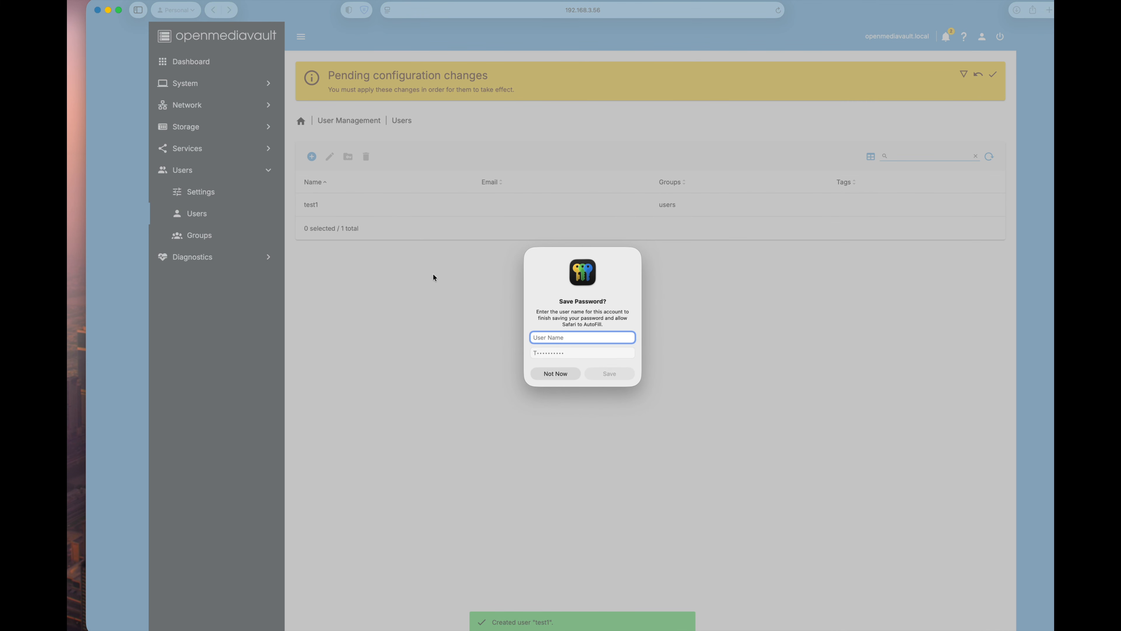
{"action": "left_click", "coordinate": [554, 372]}
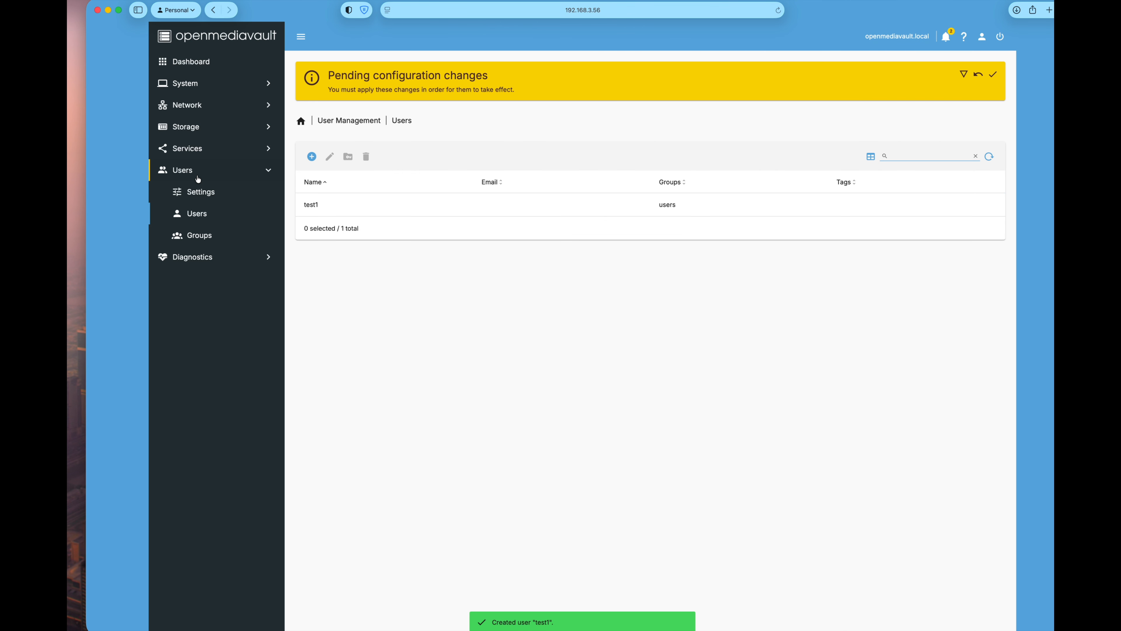
{"action": "left_click", "coordinate": [194, 156]}
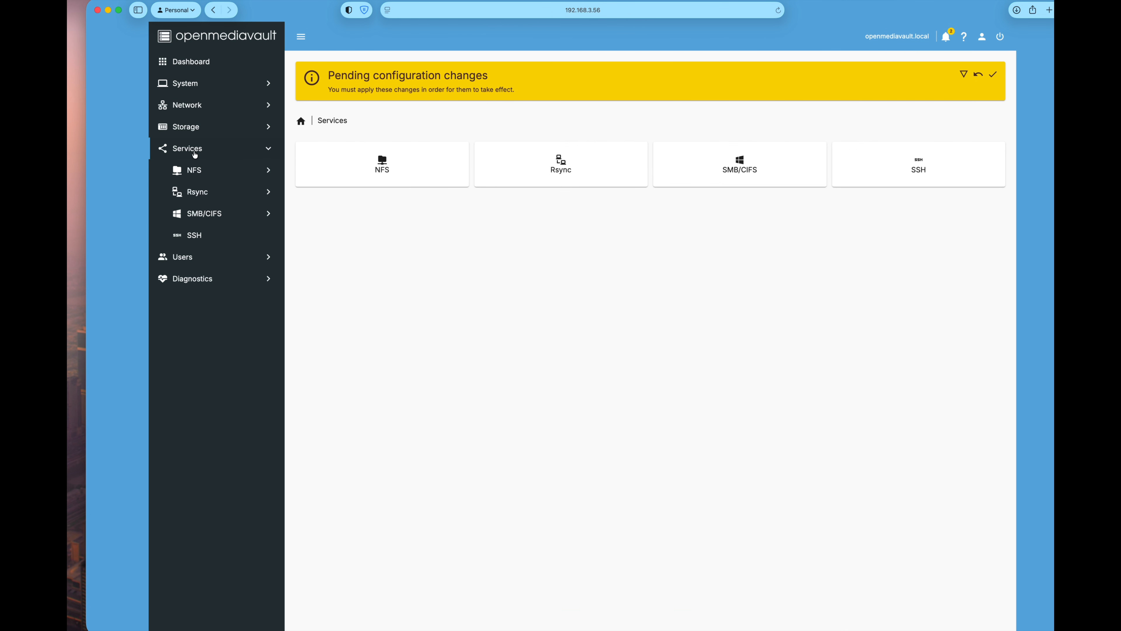